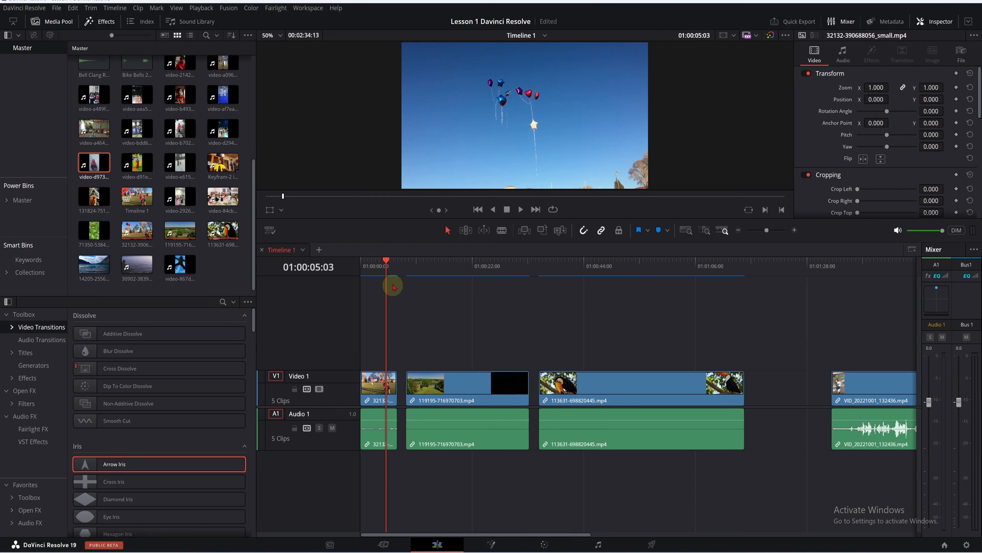
# Scrub through Timeline 1 to examine its clips and the gaps between them, especially around the first two clips.
pyautogui.moveTo(383, 266); pyautogui.dragTo(572, 314)
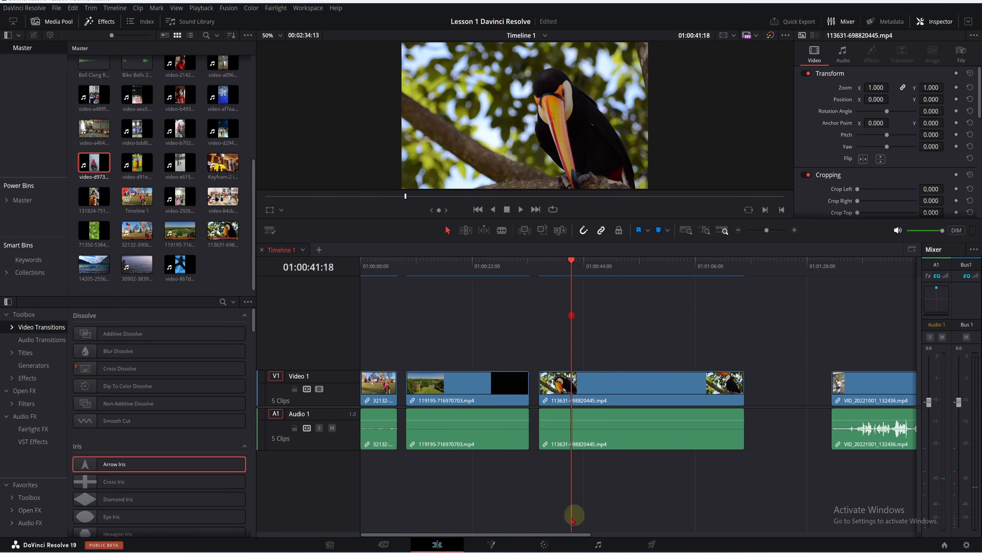
pyautogui.moveTo(543, 533); pyautogui.dragTo(620, 526)
pyautogui.scroll(-3, 616, 496)
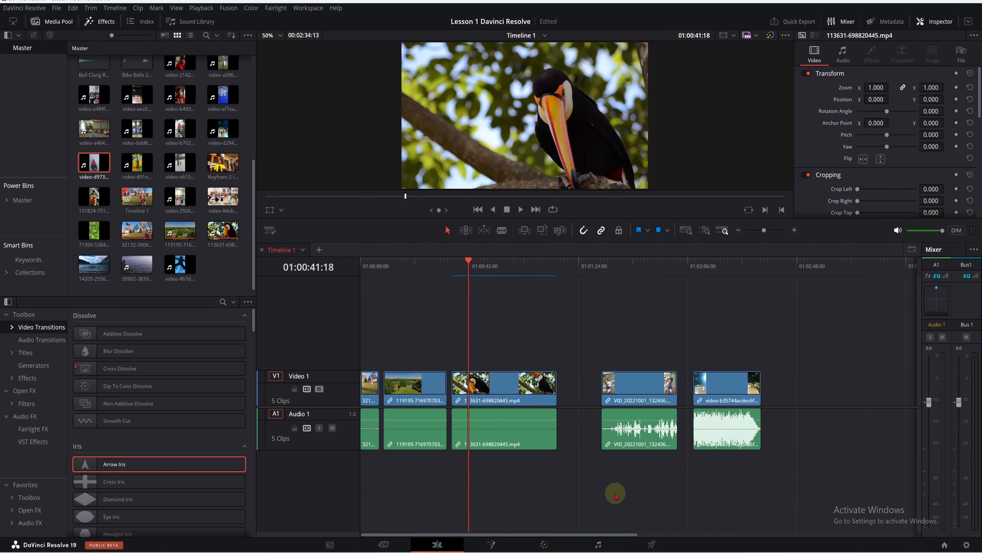
pyautogui.moveTo(484, 272); pyautogui.dragTo(369, 322)
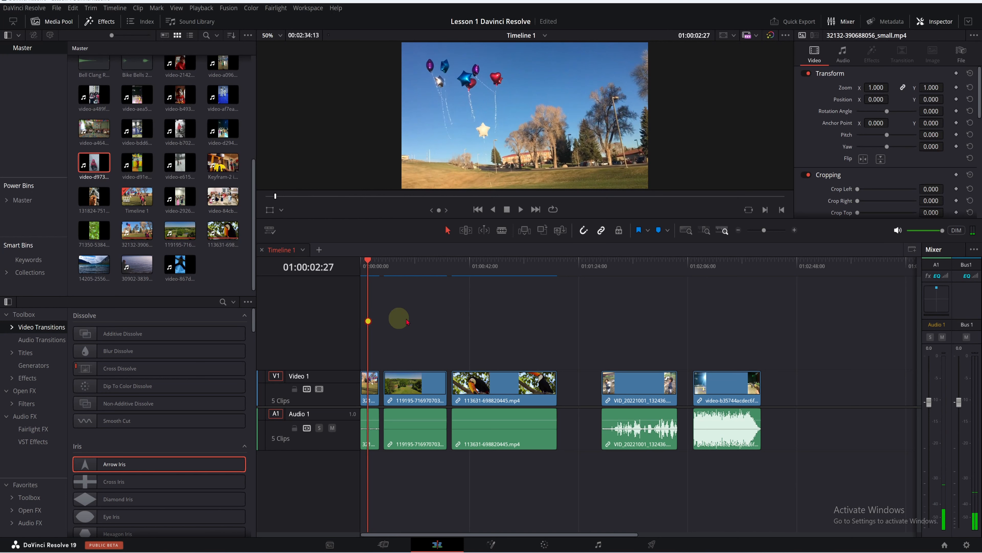
pyautogui.click(368, 264)
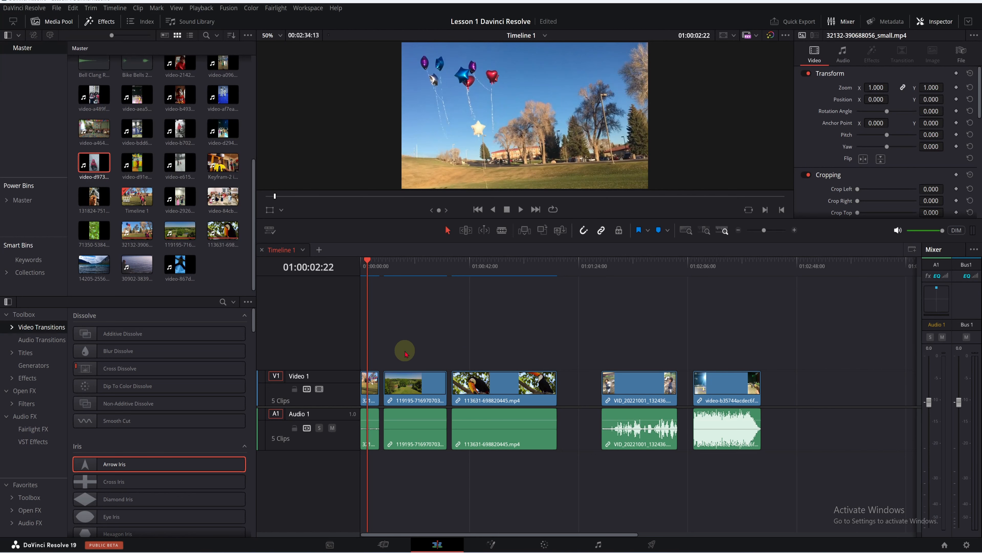
pyautogui.moveTo(373, 263)
pyautogui.mouseDown()
pyautogui.moveTo(394, 292)
pyautogui.moveTo(372, 265)
pyautogui.mouseUp()
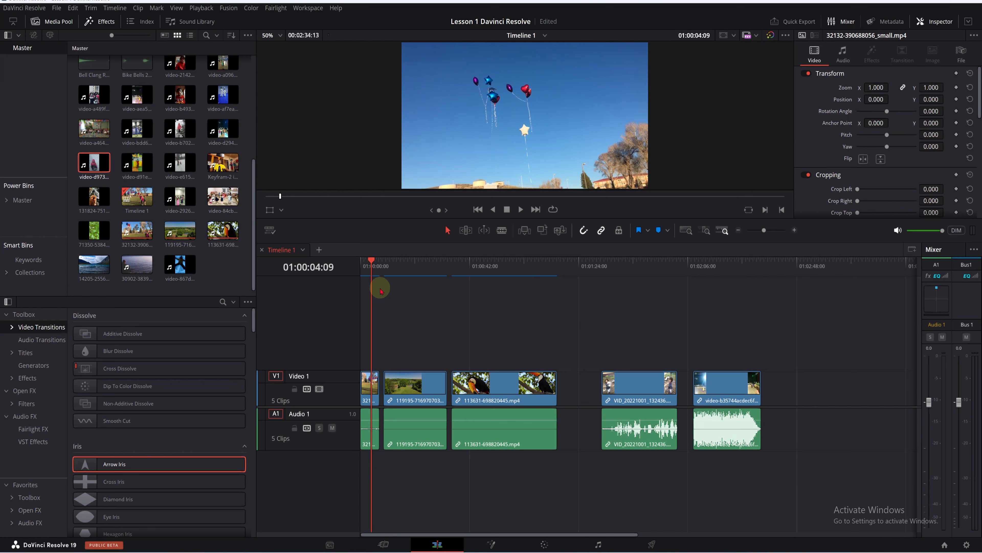
pyautogui.click(383, 275)
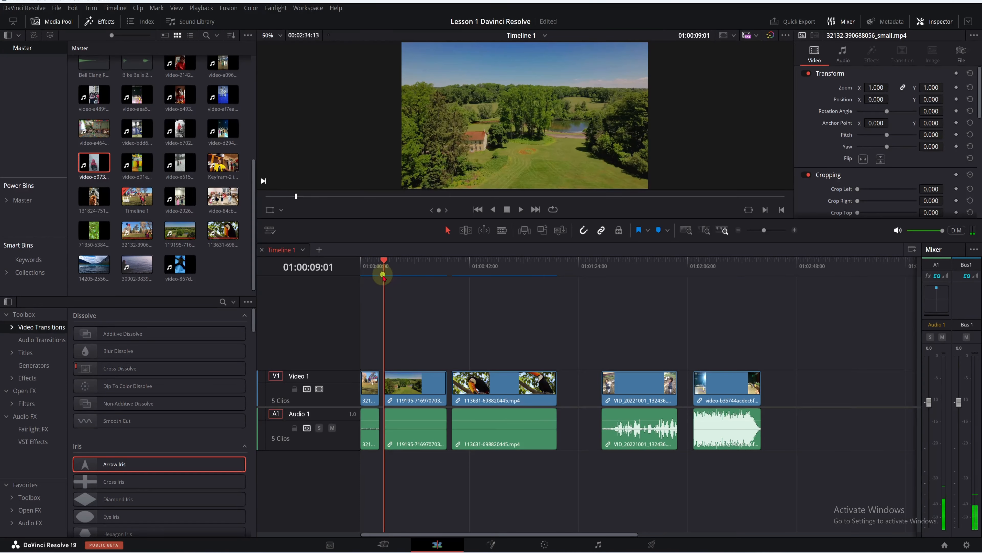
pyautogui.moveTo(383, 275); pyautogui.dragTo(365, 283)
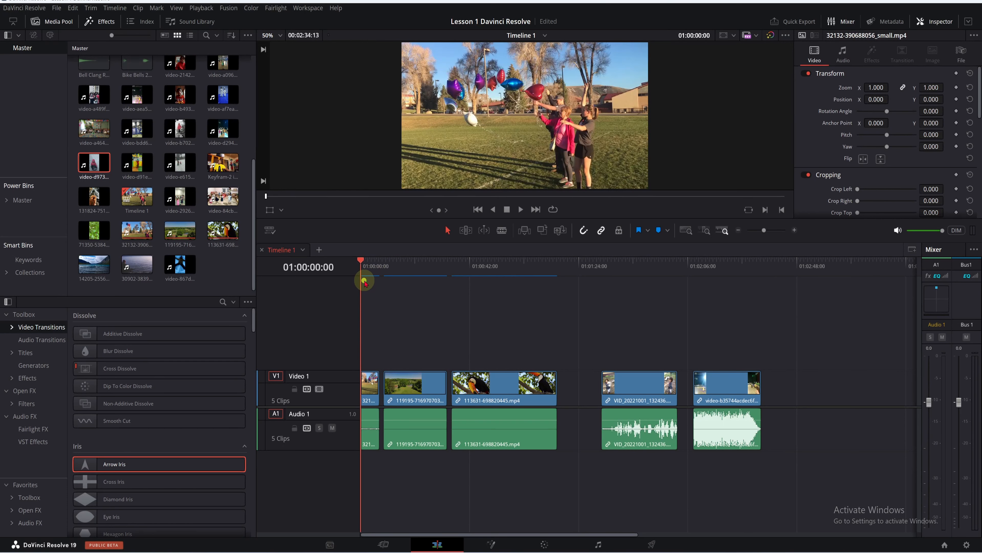
pyautogui.moveTo(364, 282)
pyautogui.mouseDown()
pyautogui.moveTo(422, 280)
pyautogui.moveTo(372, 283)
pyautogui.mouseUp()
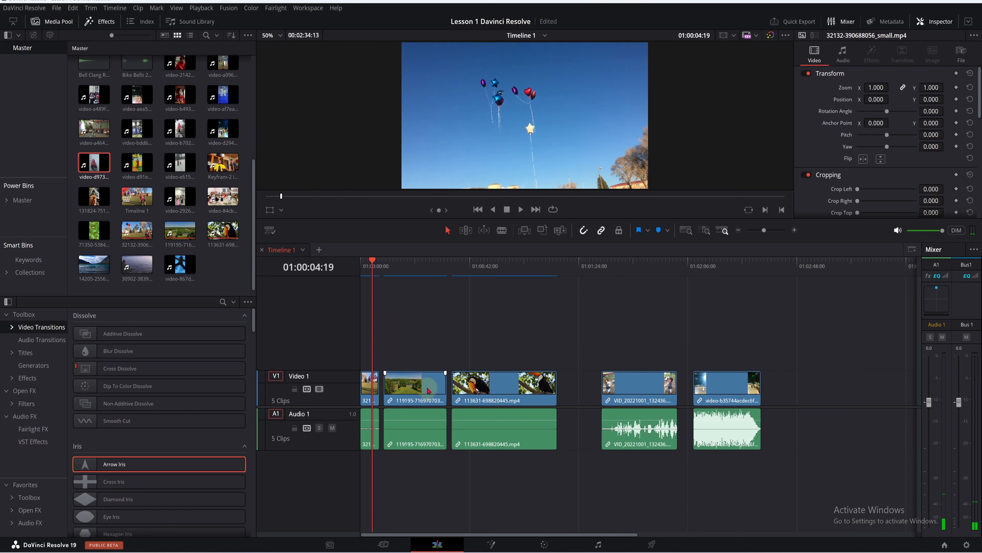
# Delete the gap between the balloon clip and the 119195-716970703.mp4 landscape clip so they meet.
pyautogui.scroll(6, 428, 393)
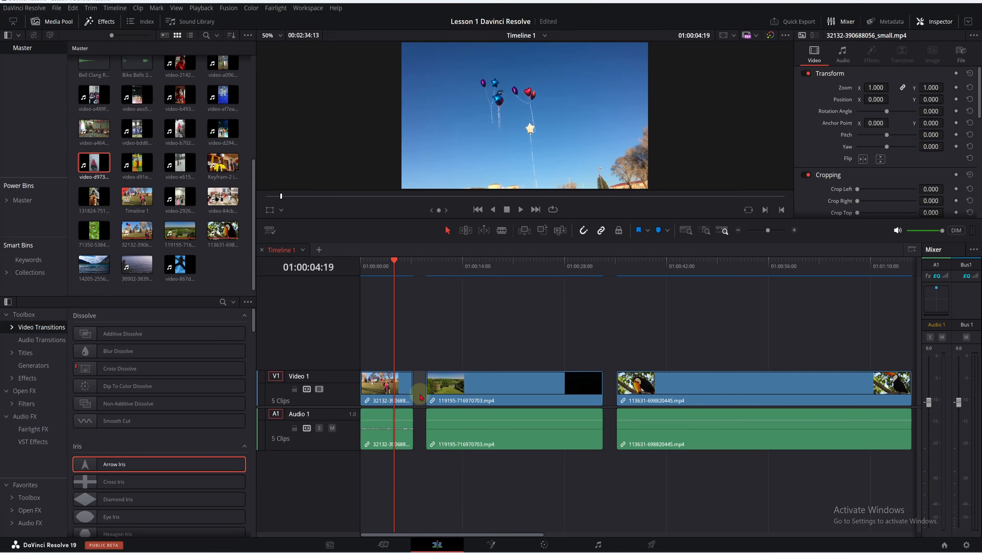
pyautogui.press('Delete')
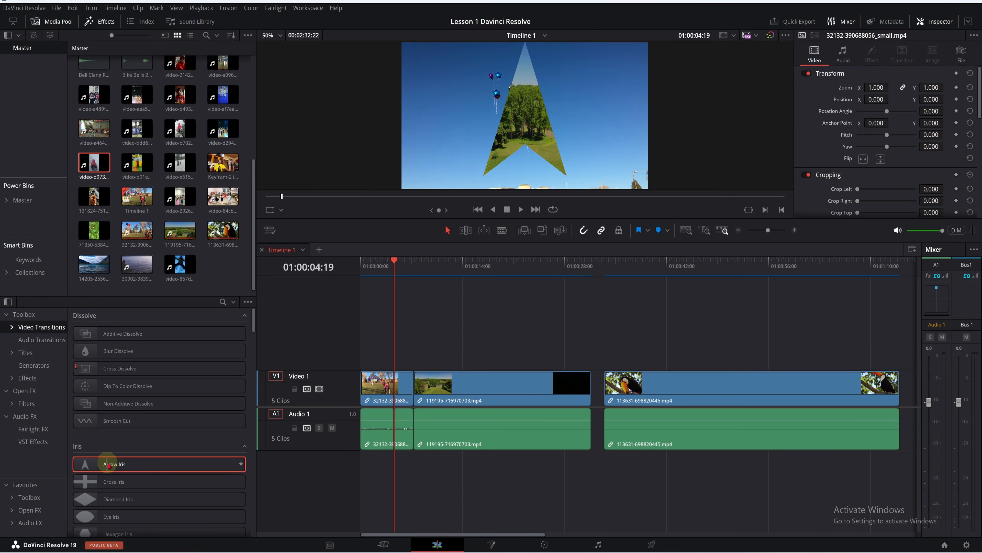
# Try to apply the Arrow Iris transition at the cut between the balloon and landscape clips.
pyautogui.moveTo(396, 266); pyautogui.dragTo(414, 280)
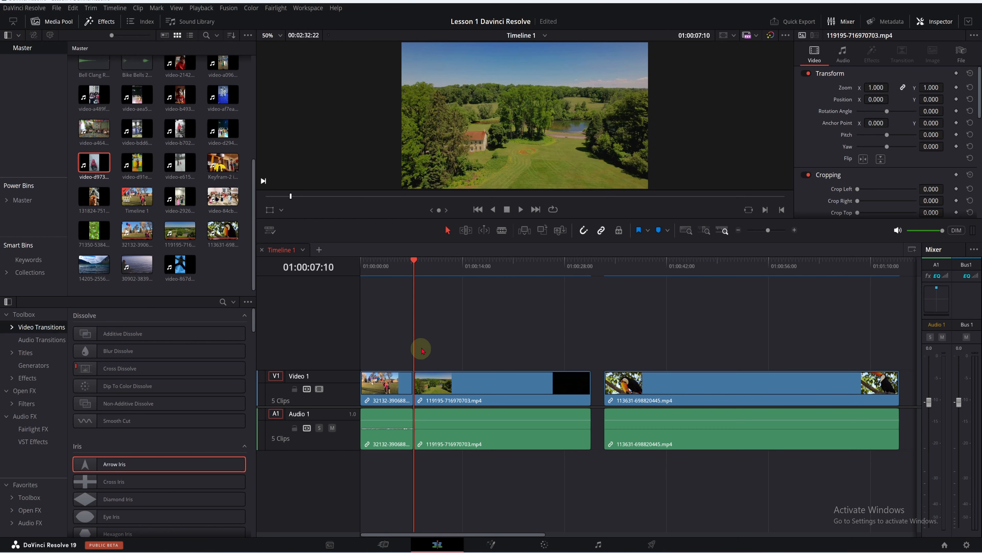
pyautogui.moveTo(411, 266); pyautogui.dragTo(439, 279)
pyautogui.moveTo(87, 464); pyautogui.dragTo(419, 393)
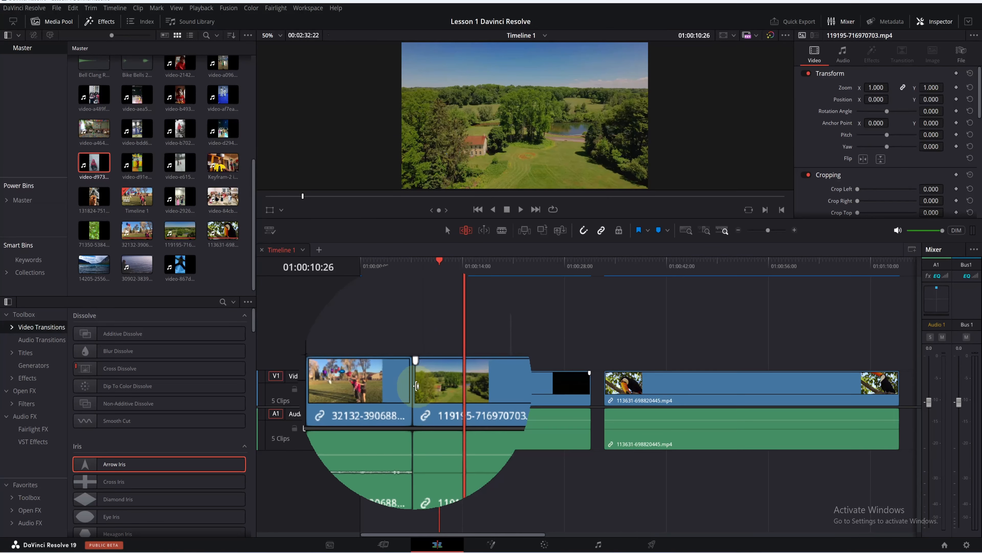
# Ripple-trim 27 frames off the start of the landscape clip and 27 frames off the end of the balloon clip.
pyautogui.click(417, 386)
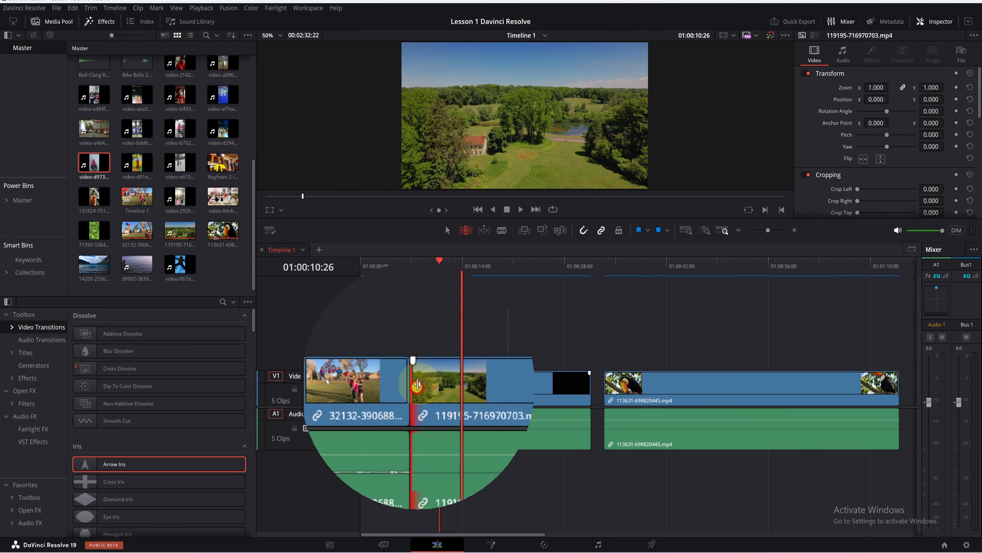
pyautogui.click(419, 385)
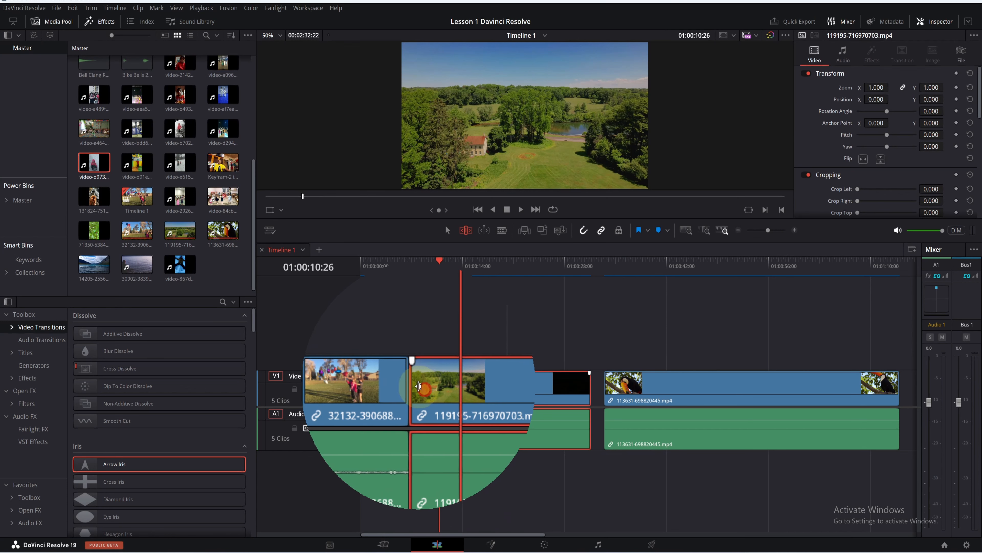
pyautogui.moveTo(420, 385); pyautogui.dragTo(424, 386)
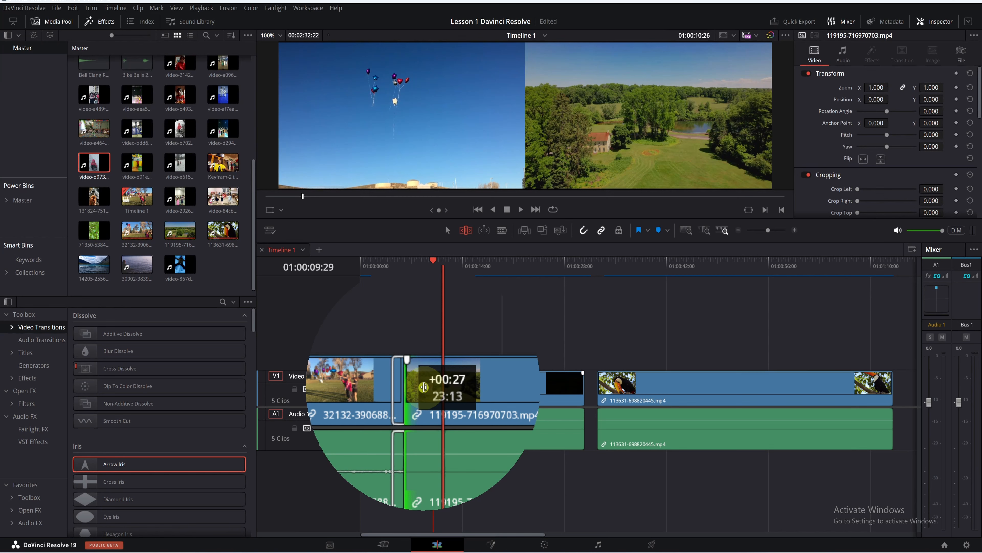
pyautogui.moveTo(423, 387); pyautogui.dragTo(422, 385)
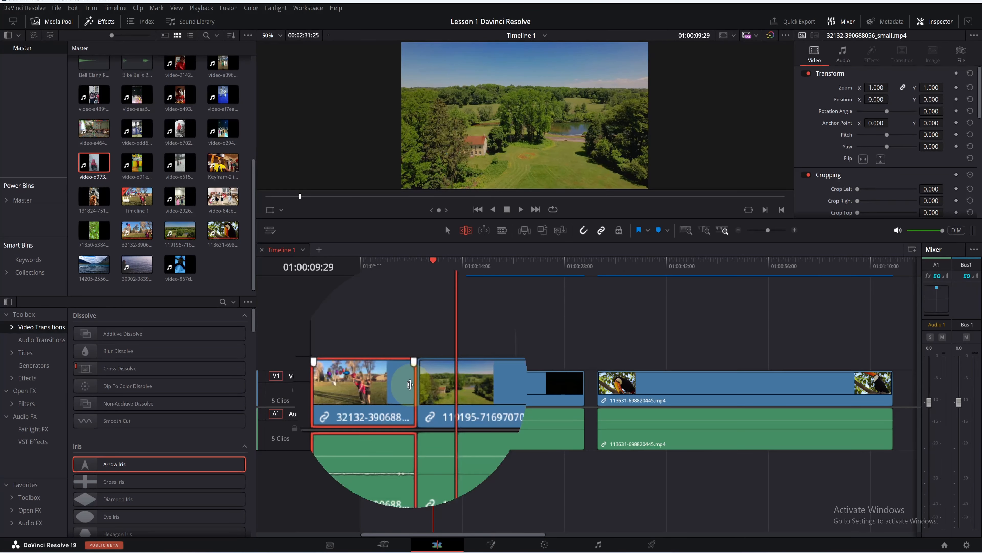
pyautogui.moveTo(410, 385); pyautogui.dragTo(404, 384)
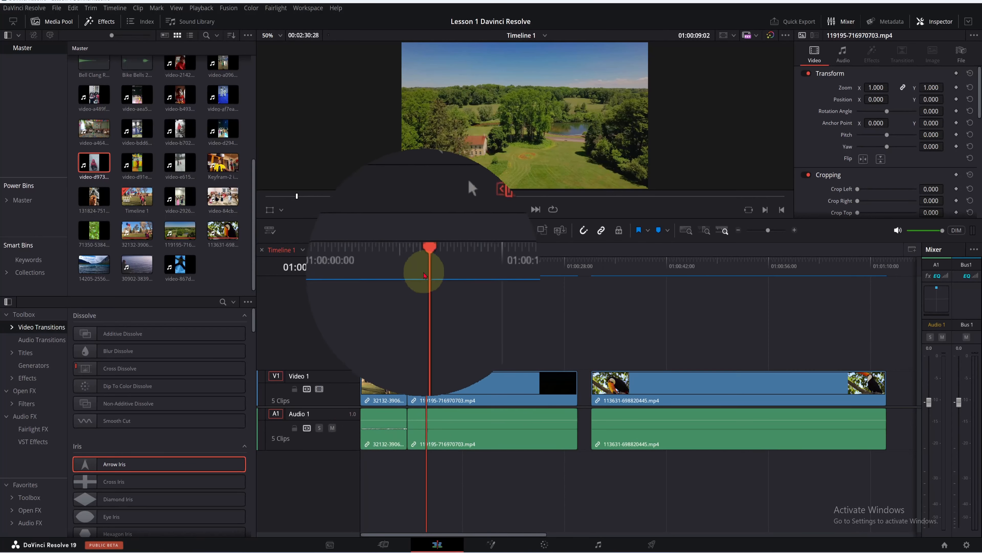
# Apply the Smooth Cut transition at the cut between the balloon and landscape clips and play through it.
pyautogui.moveTo(426, 264); pyautogui.dragTo(412, 280)
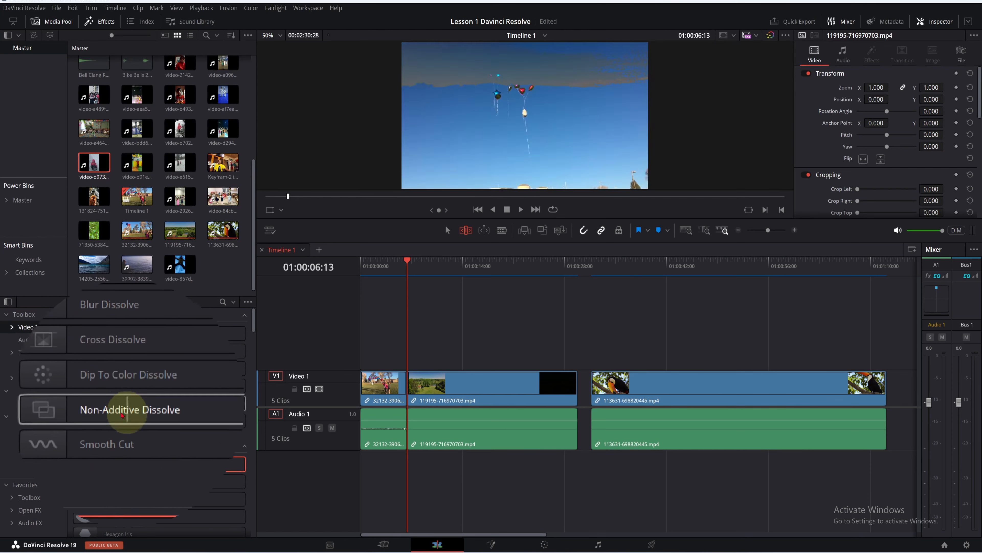
pyautogui.doubleClick(119, 424)
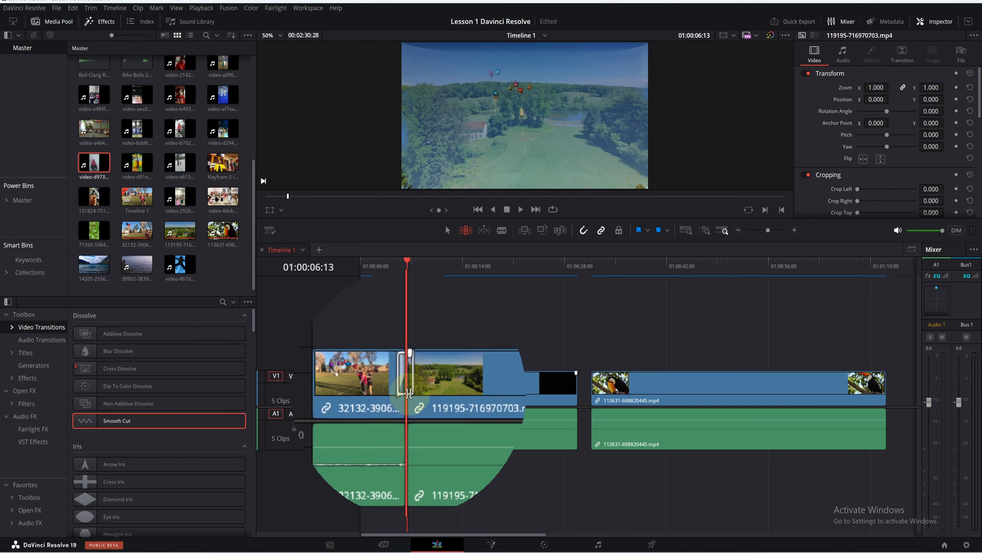
pyautogui.moveTo(407, 356); pyautogui.dragTo(390, 351)
pyautogui.click(520, 211)
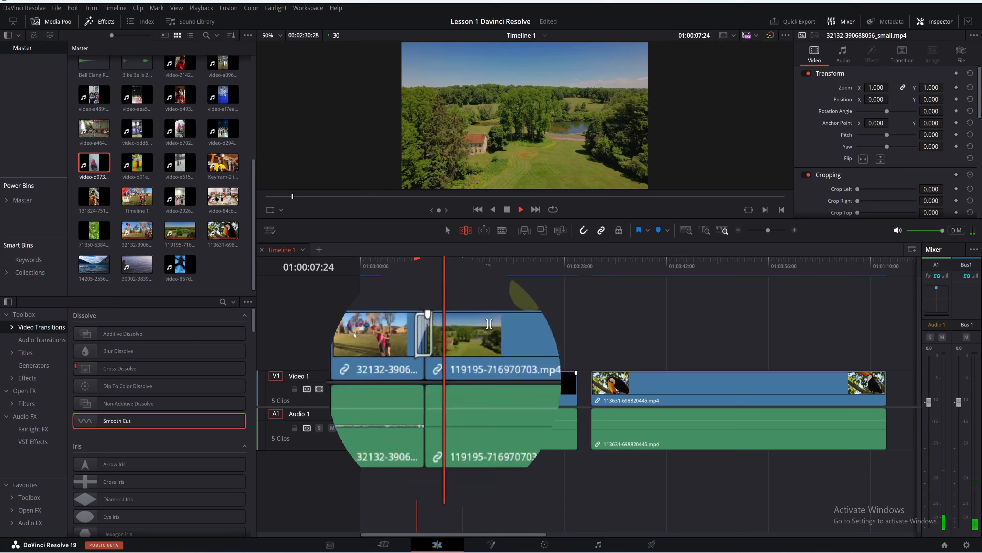
pyautogui.moveTo(435, 266); pyautogui.dragTo(411, 370)
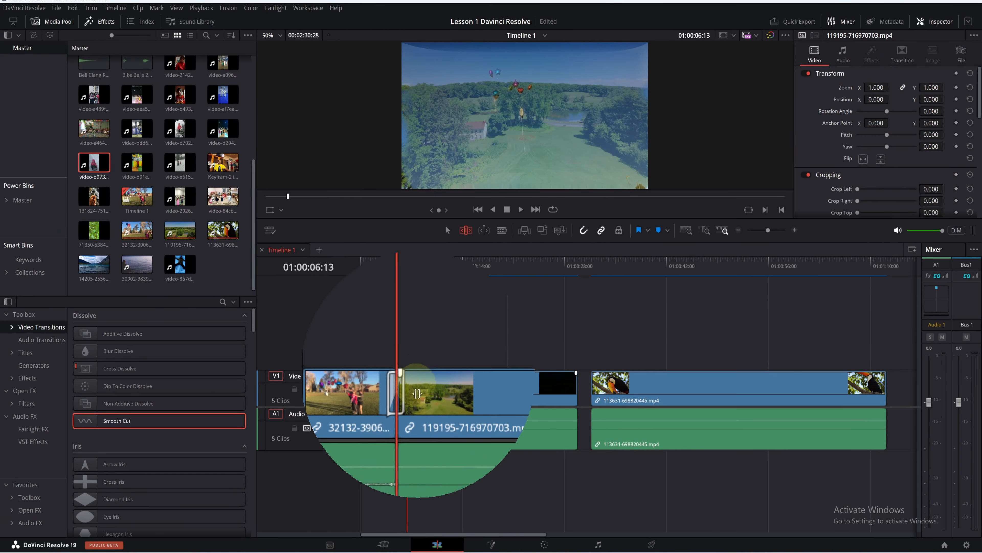
# Set the Smooth Cut transition's duration to 1.8 seconds and play through it.
pyautogui.scroll(5, 452, 440)
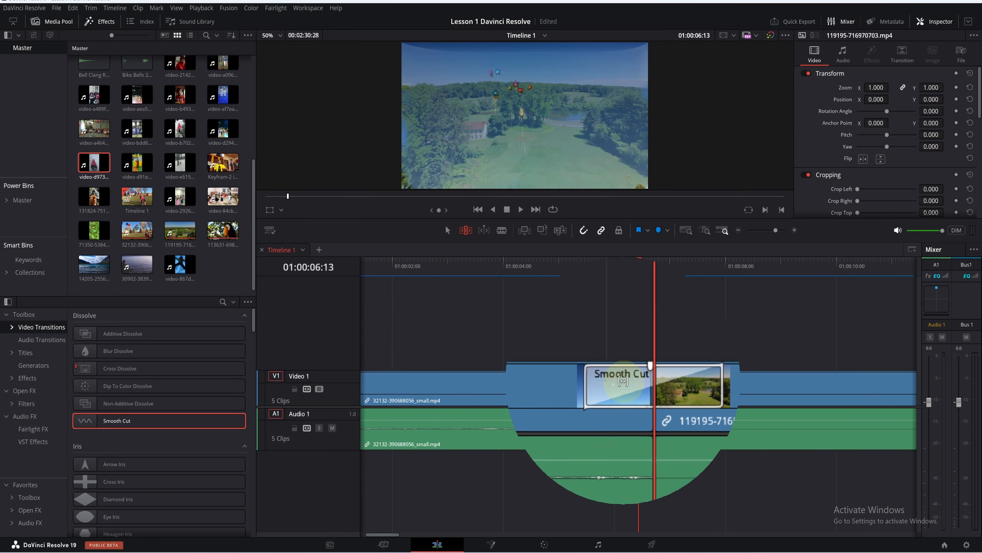
pyautogui.click(622, 385)
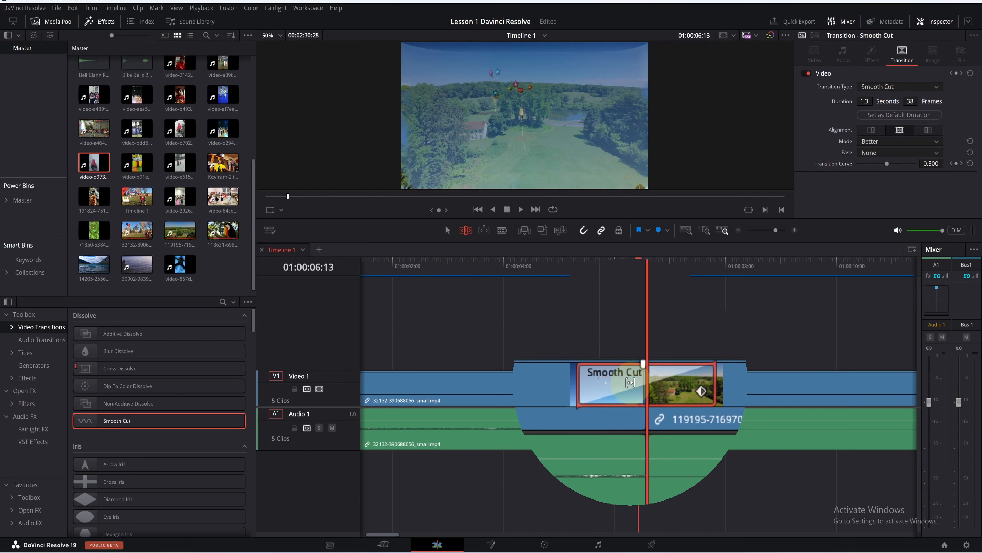
pyautogui.rightClick(616, 383)
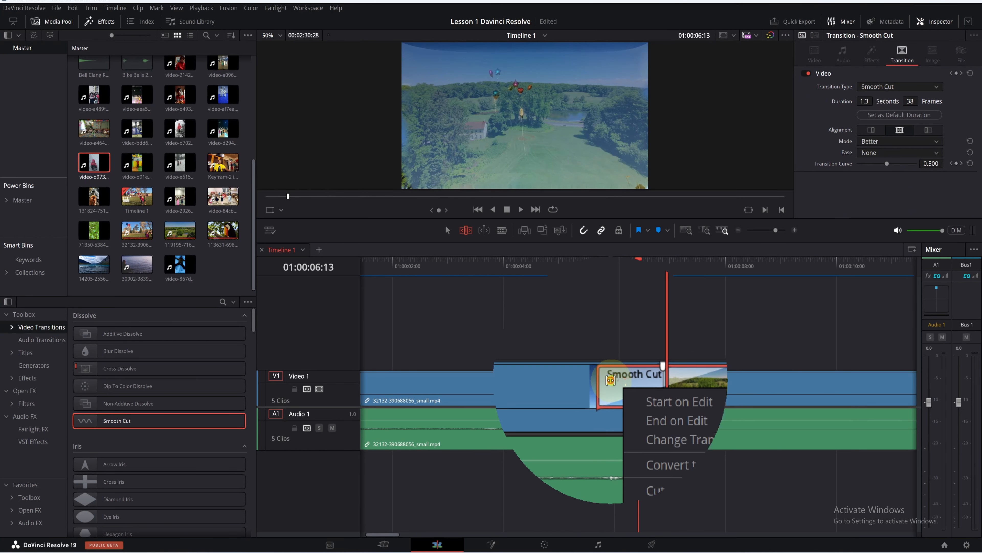
pyautogui.click(611, 380)
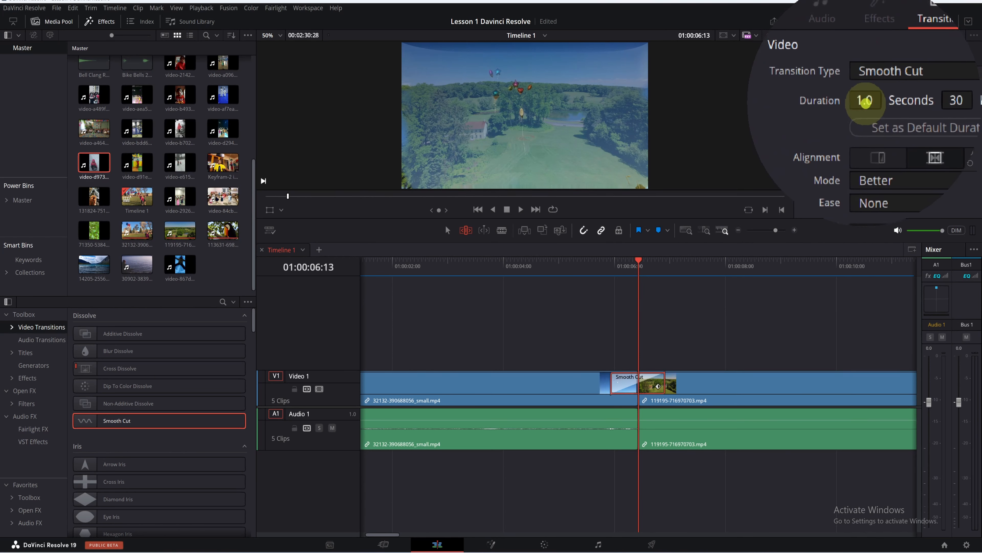
pyautogui.moveTo(866, 101); pyautogui.dragTo(865, 101)
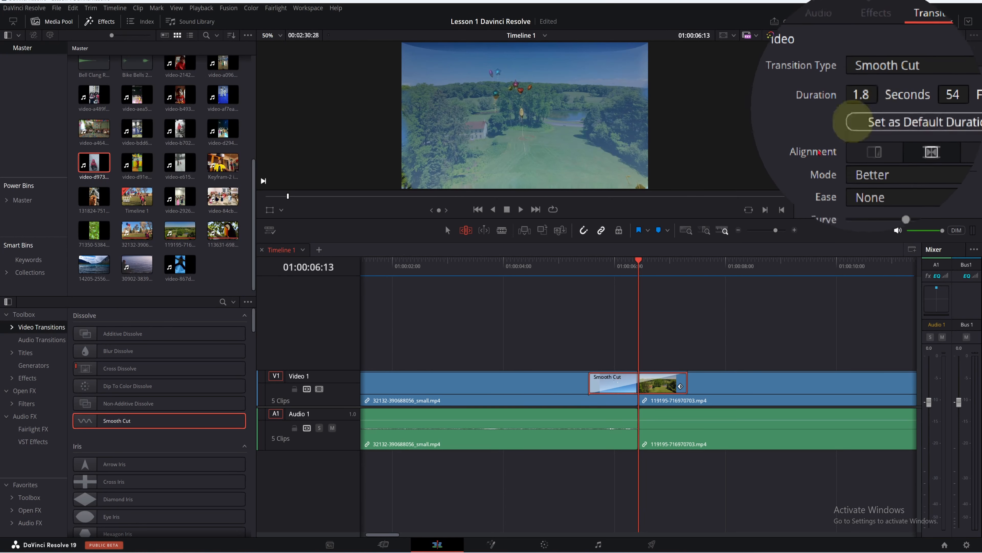
pyautogui.moveTo(637, 260); pyautogui.dragTo(585, 268)
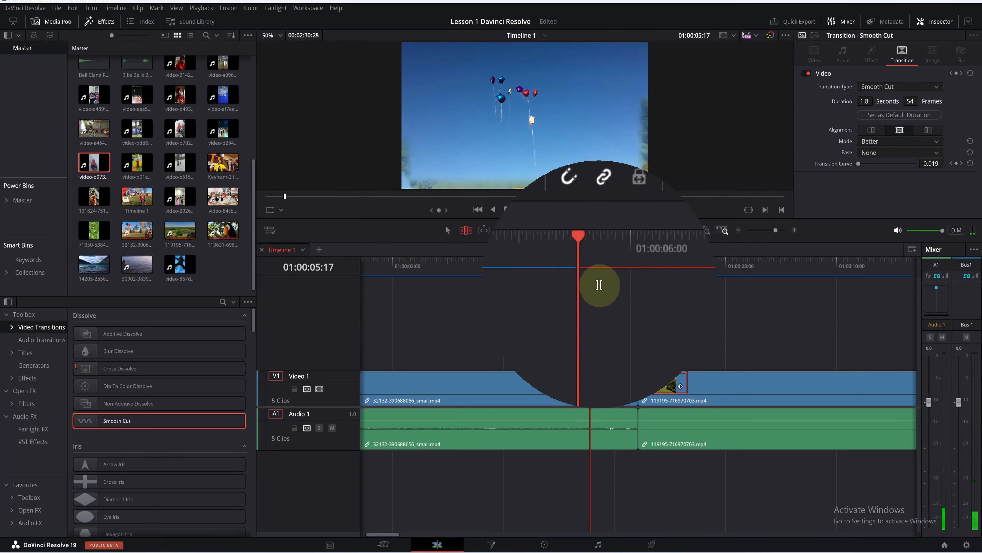
pyautogui.press('space')
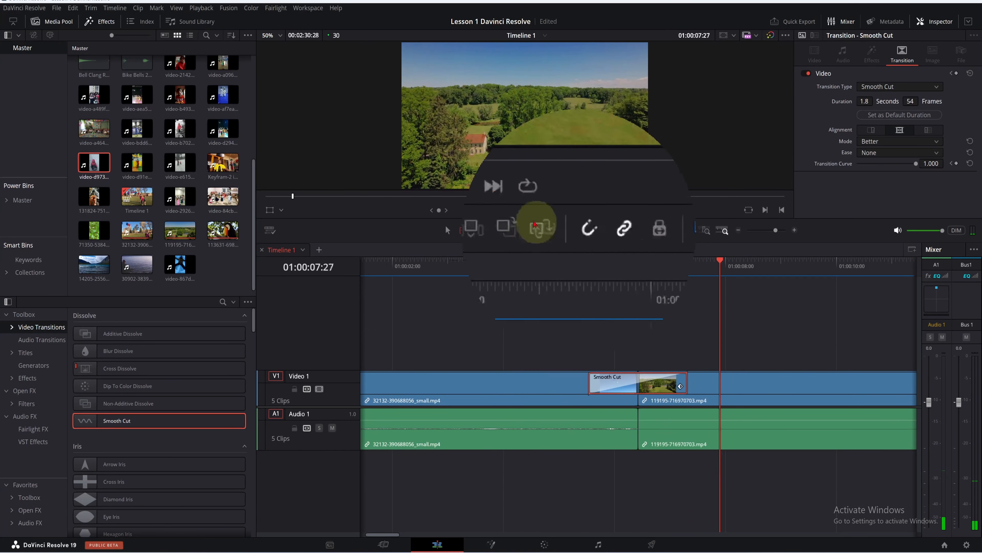
# Replace the Smooth Cut with the Blur Dissolve transition between the balloon and landscape clips and preview it.
pyautogui.moveTo(642, 270); pyautogui.dragTo(631, 268)
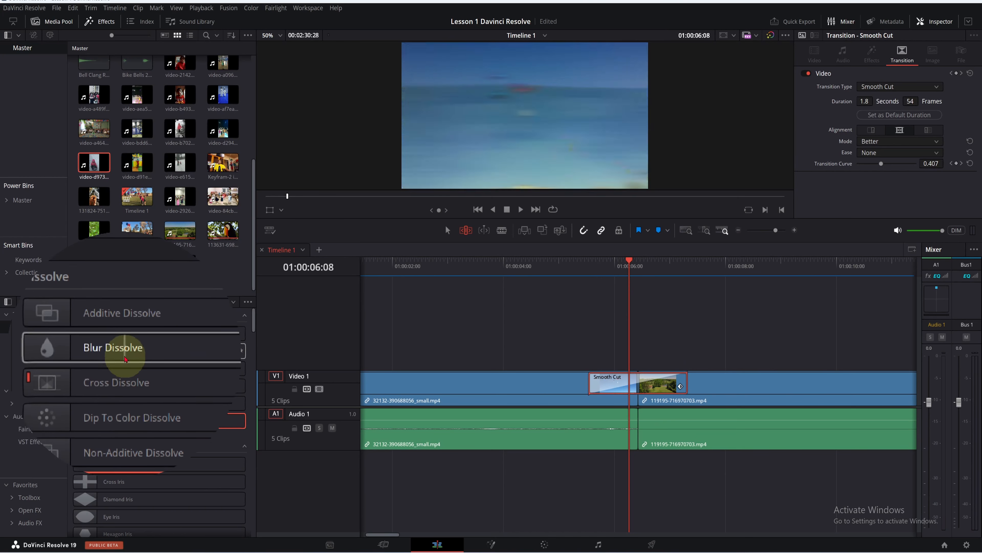
pyautogui.click(121, 353)
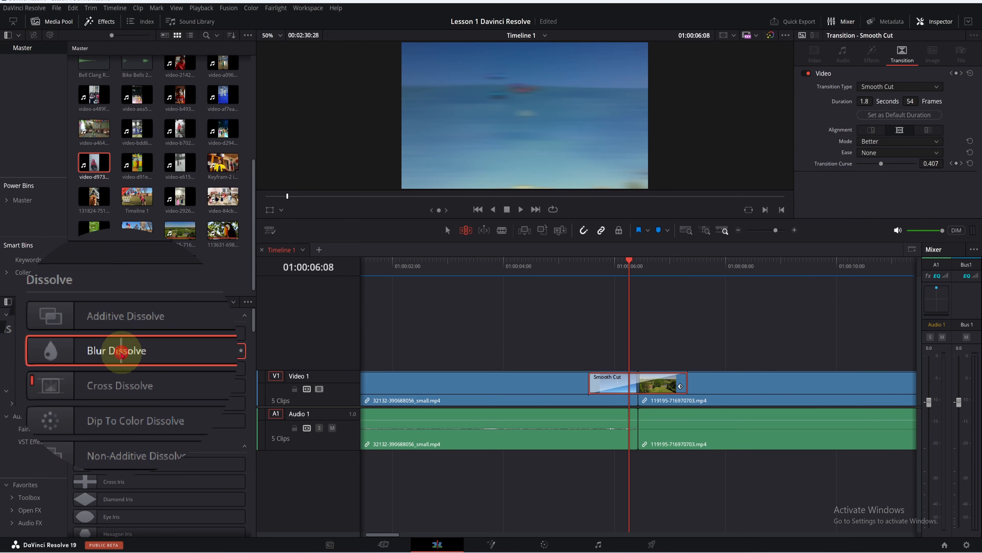
pyautogui.doubleClick(121, 353)
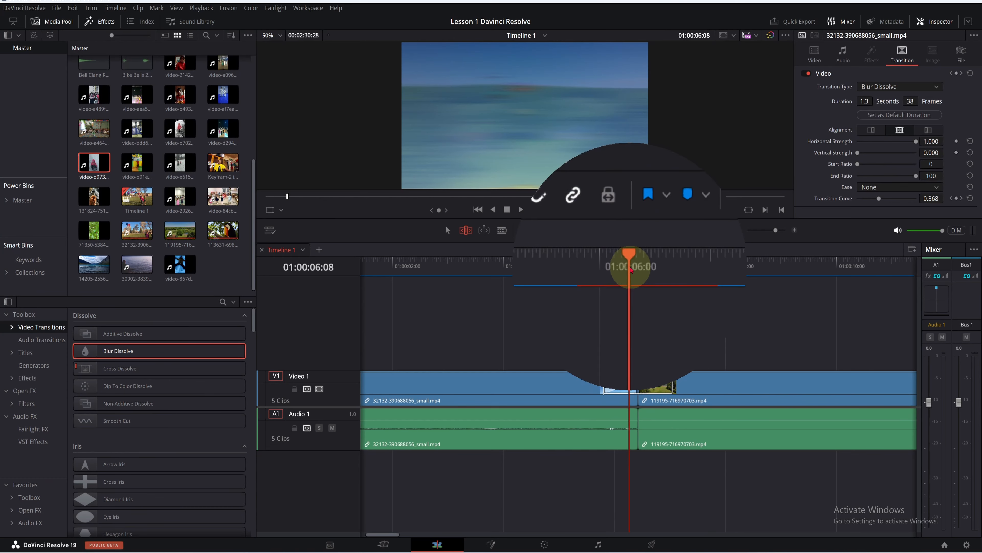
pyautogui.moveTo(632, 270); pyautogui.dragTo(614, 274)
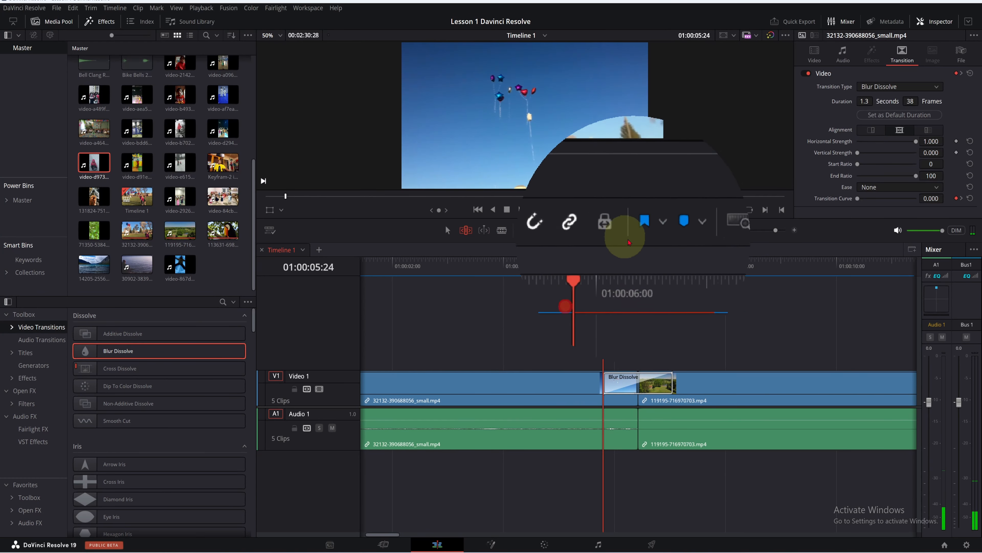
pyautogui.click(520, 210)
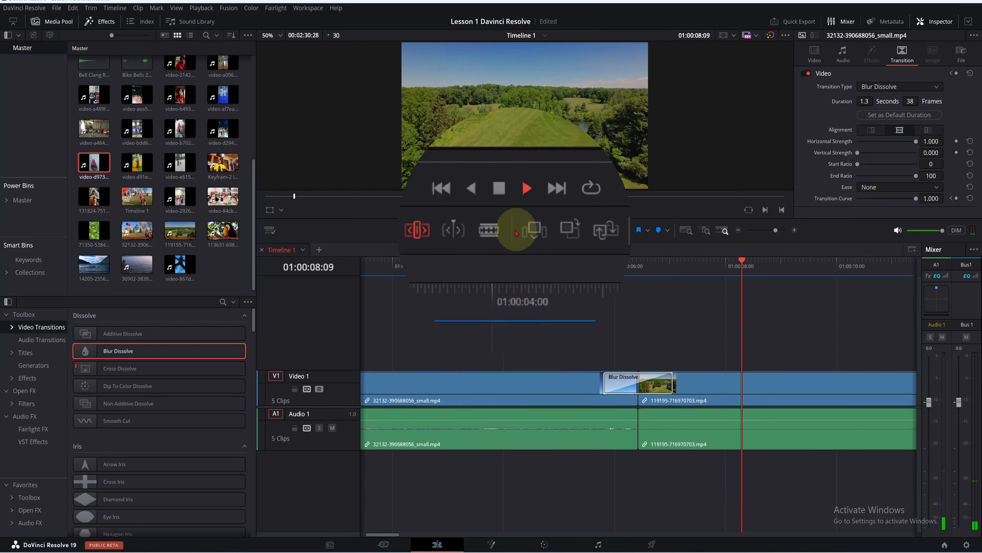
pyautogui.click(507, 208)
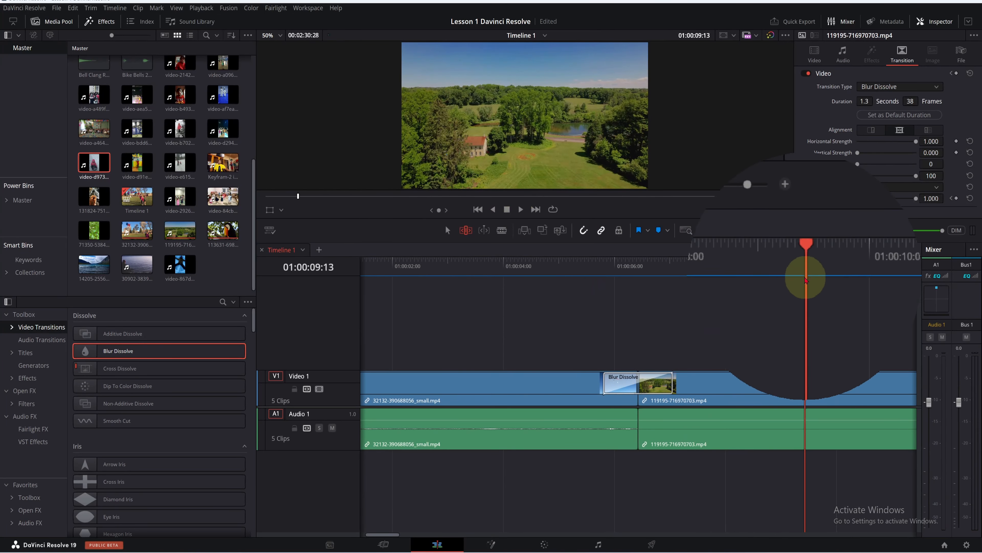
pyautogui.moveTo(806, 279); pyautogui.dragTo(610, 294)
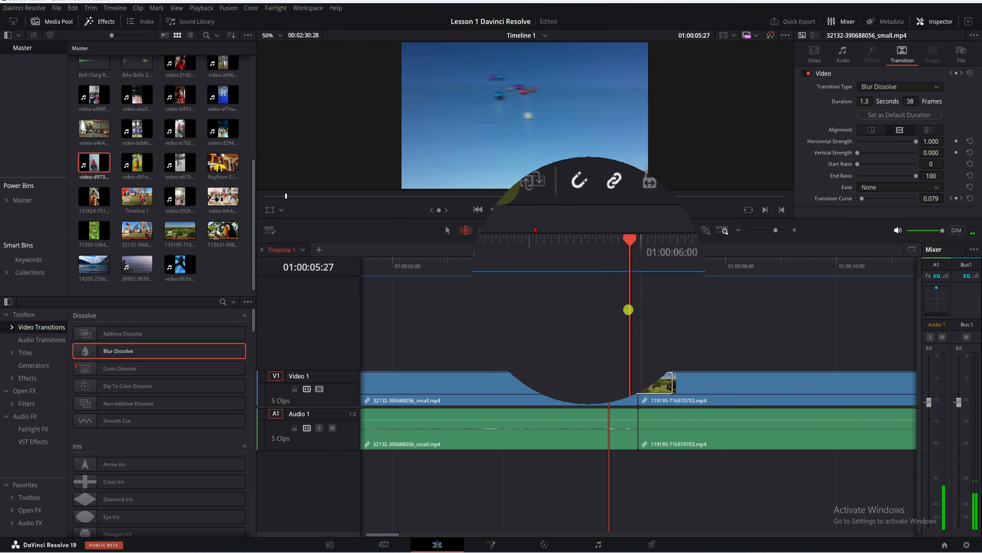
# Play through the Blur Dissolve between the balloon and landscape clips and return the playhead near the transition's start.
pyautogui.click(521, 209)
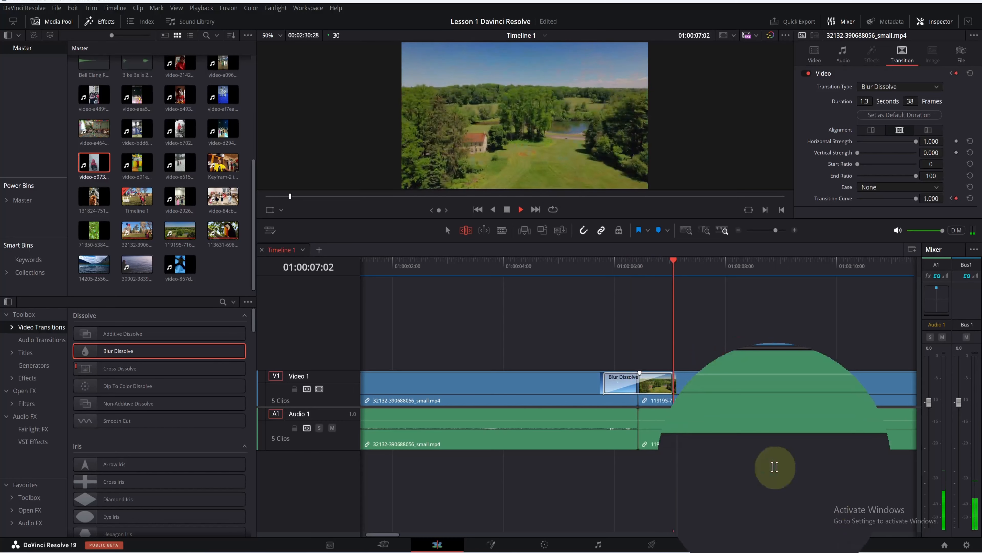
pyautogui.click(507, 209)
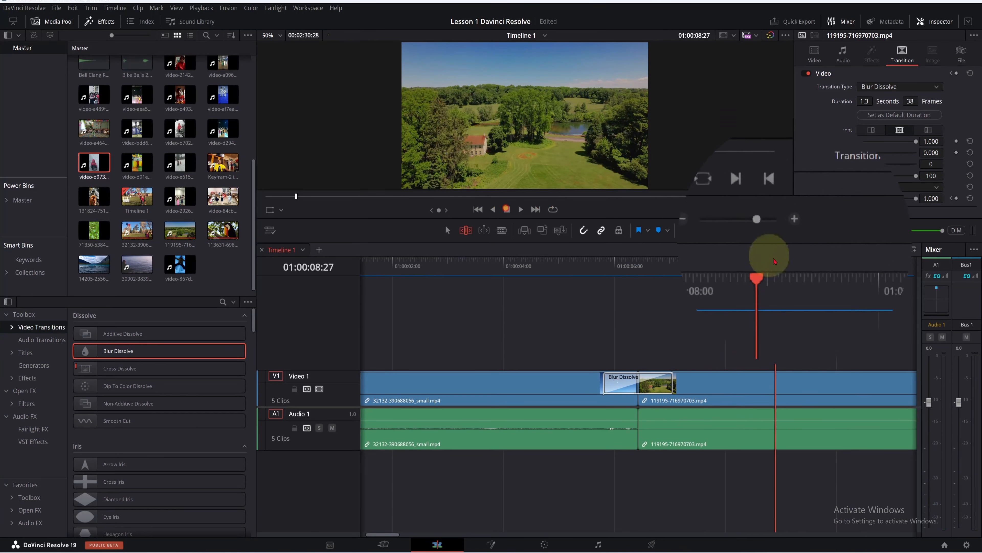
pyautogui.moveTo(773, 267); pyautogui.dragTo(611, 276)
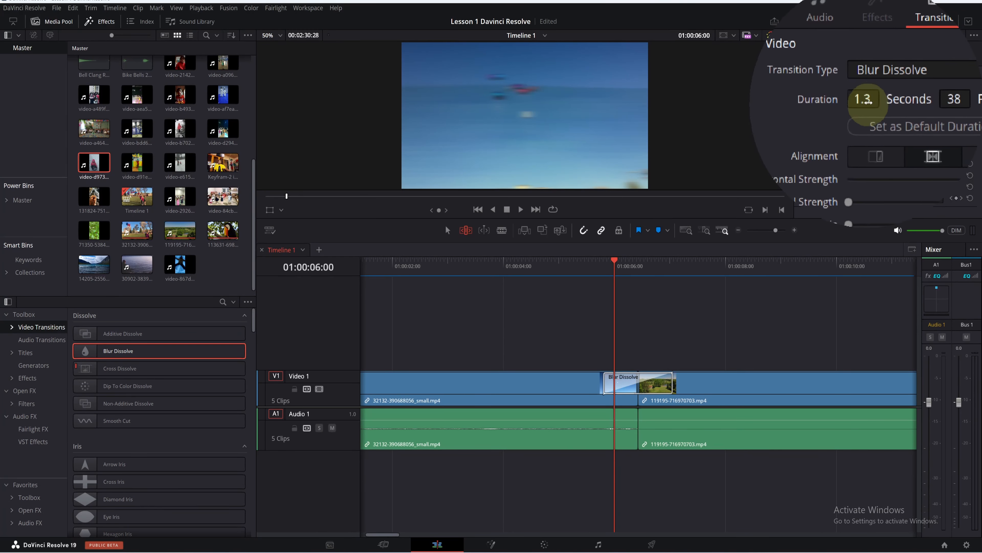
# Lengthen the Blur Dissolve to 1.8 seconds and shorten it to 2 frames directly in the timeline.
pyautogui.moveTo(906, 102); pyautogui.dragTo(925, 105)
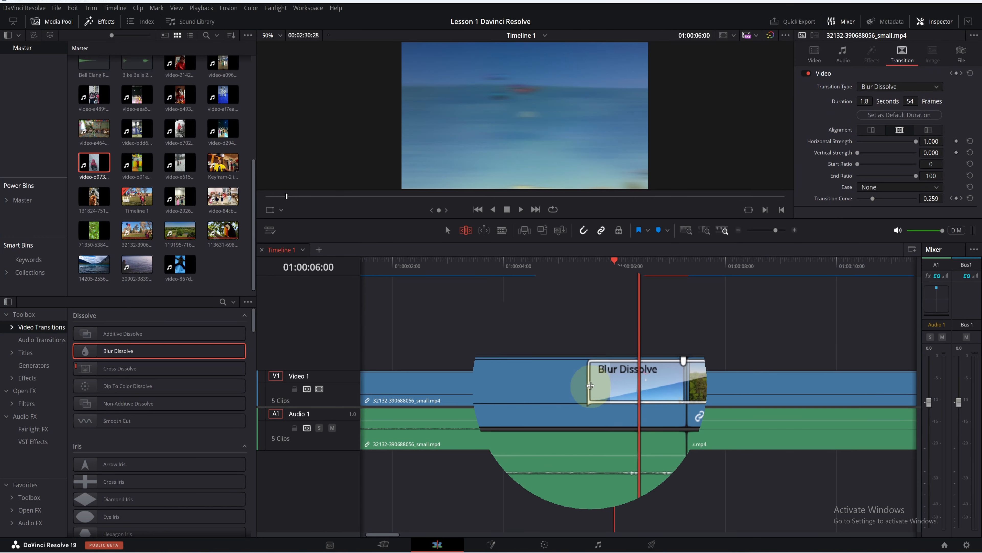
pyautogui.moveTo(591, 386); pyautogui.dragTo(641, 389)
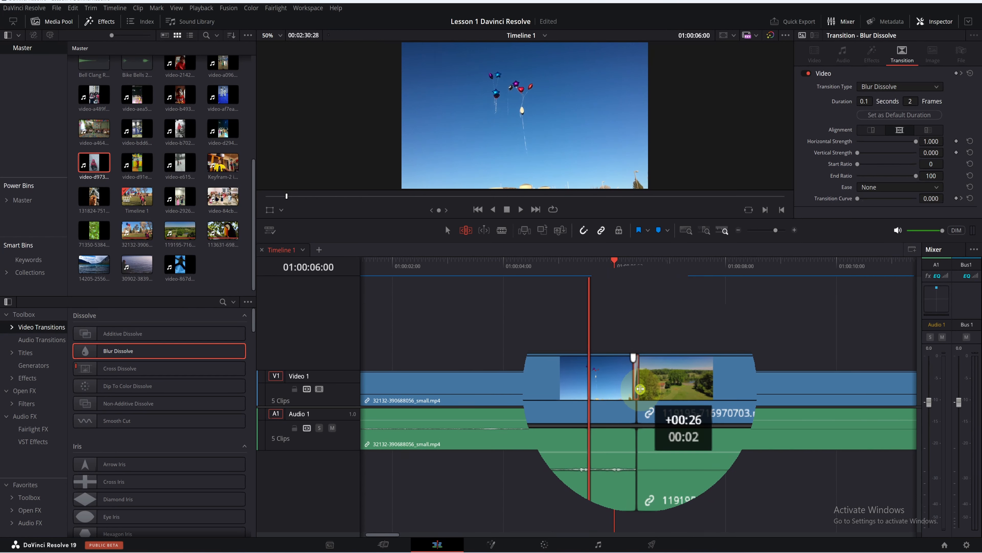
pyautogui.moveTo(641, 389); pyautogui.dragTo(641, 388)
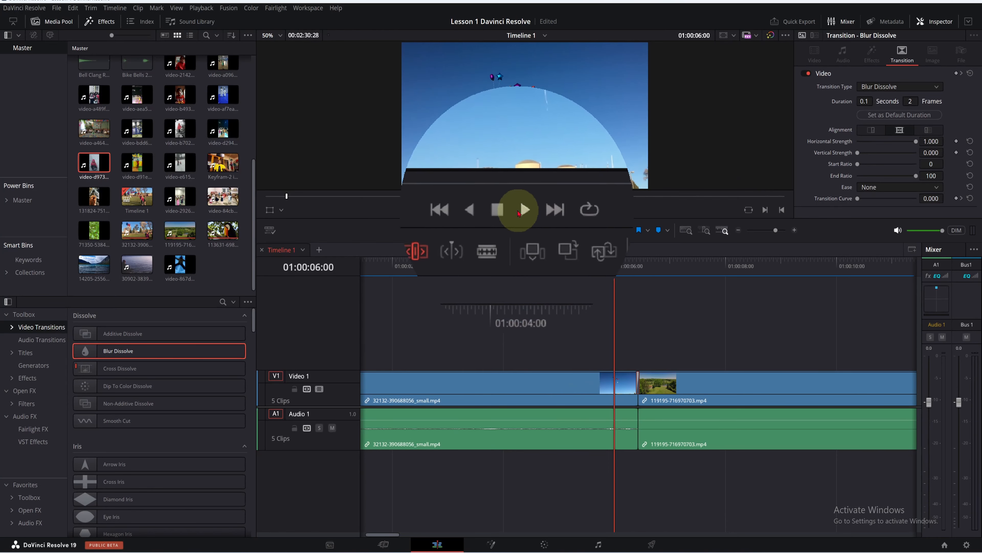
# Play through the 2-frame Blur Dissolve twice and return the playhead to just before the cut.
pyautogui.click(518, 211)
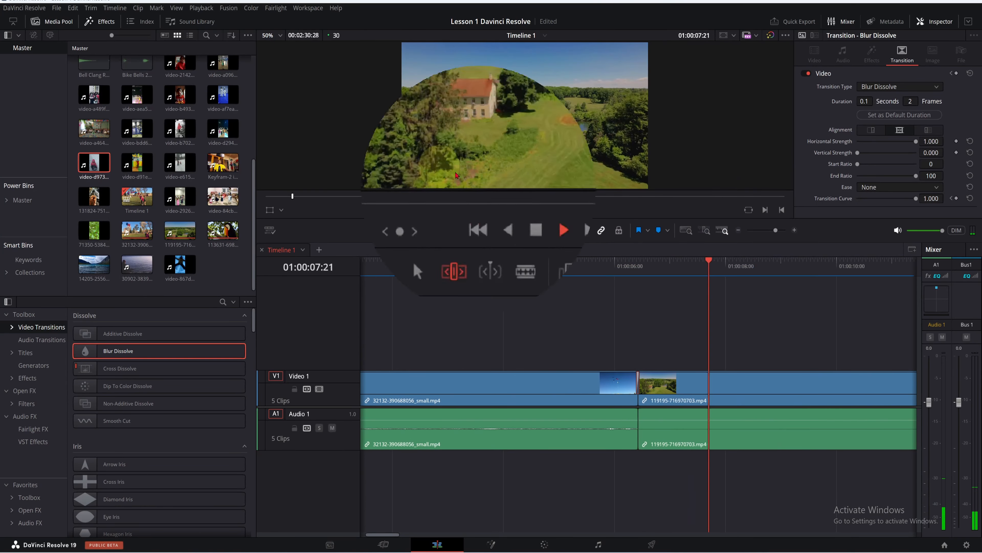
pyautogui.click(506, 209)
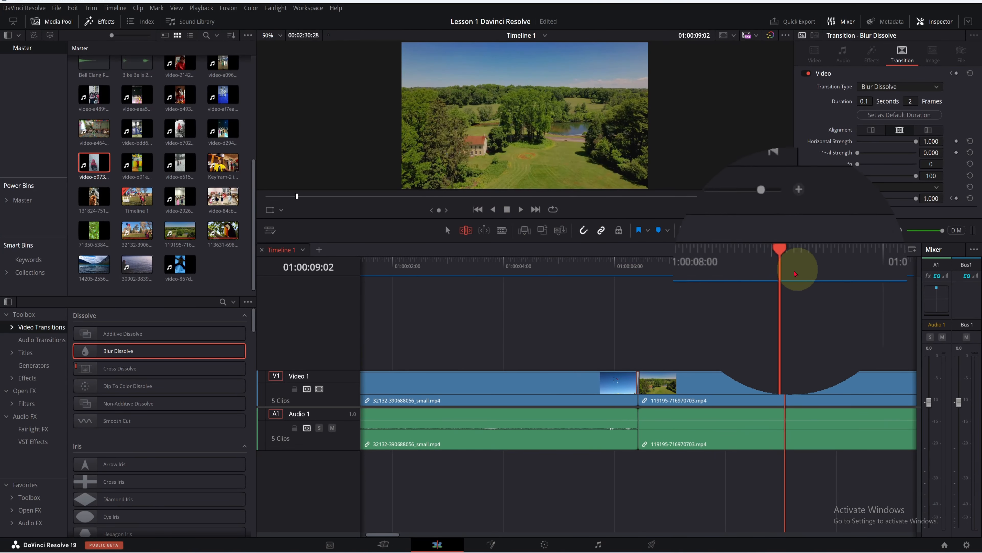
pyautogui.moveTo(789, 269); pyautogui.dragTo(631, 264)
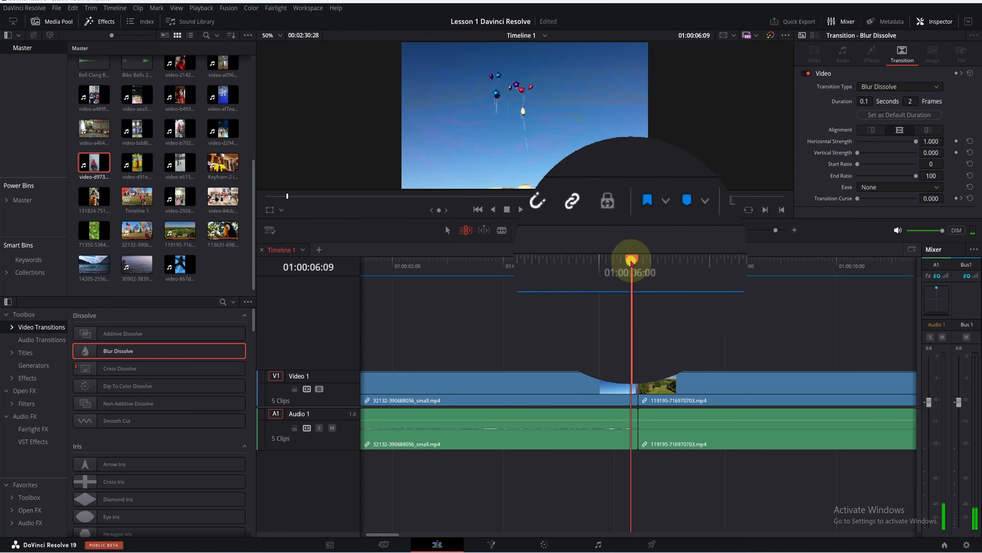
pyautogui.click(520, 209)
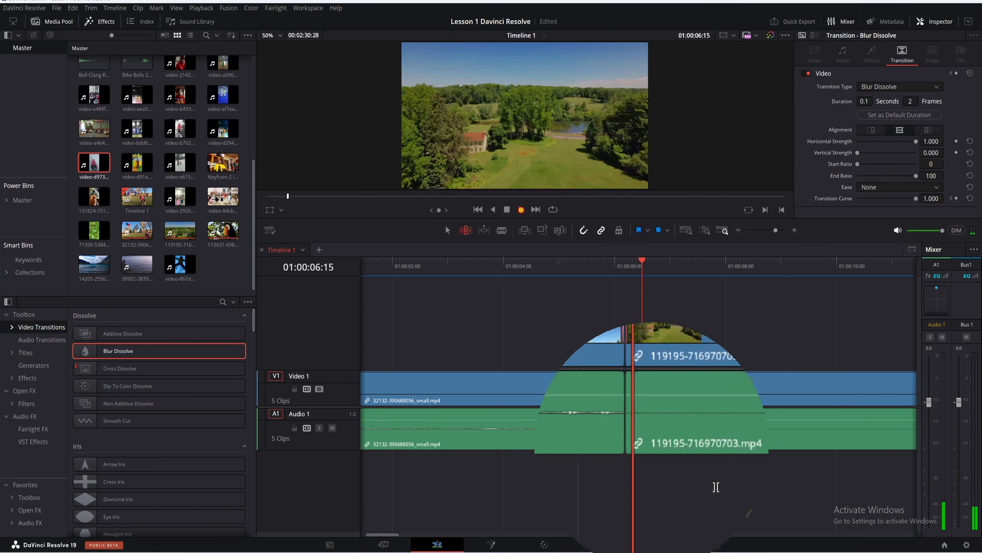
pyautogui.click(507, 209)
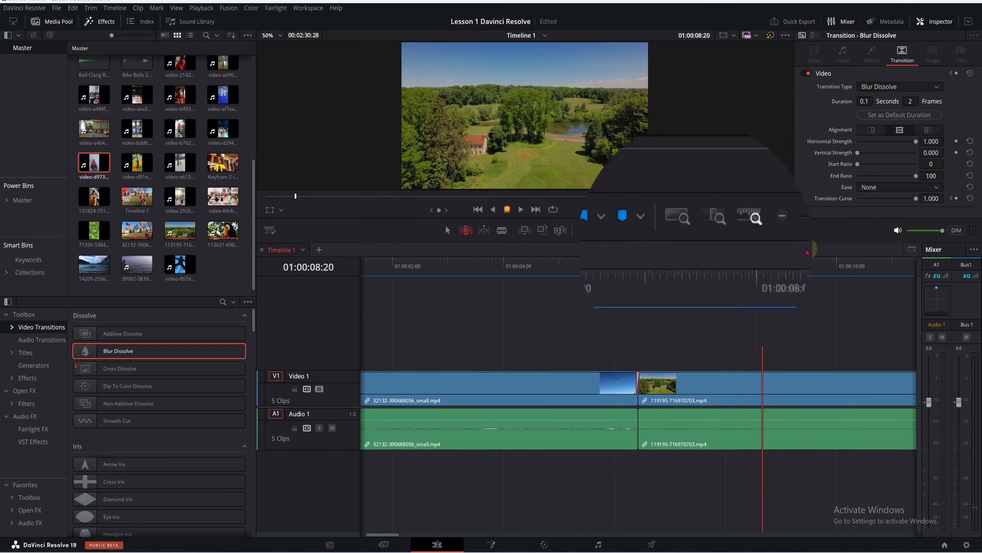
pyautogui.moveTo(765, 263); pyautogui.dragTo(625, 265)
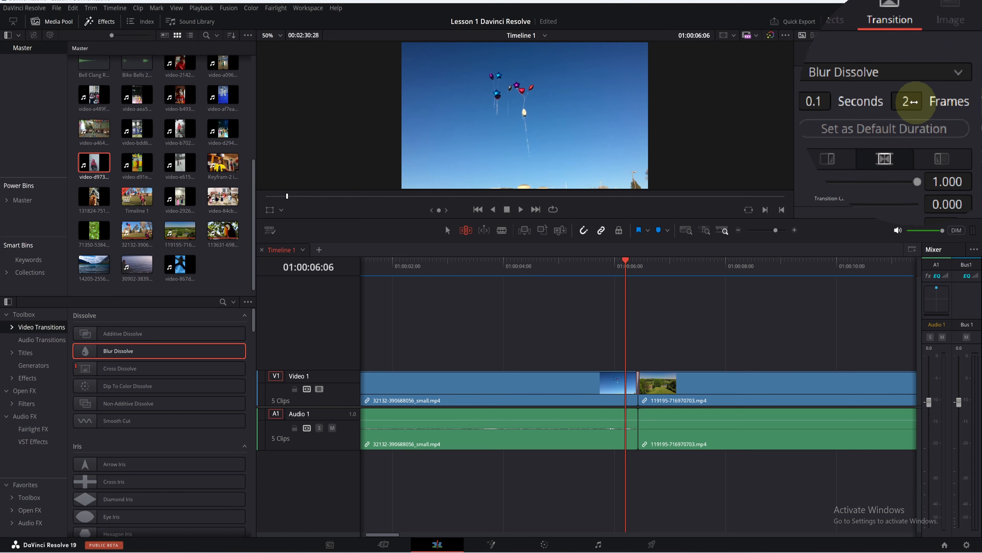
# Set the Blur Dissolve's duration to 1.8 seconds, play through it and move the playhead back to the transition.
pyautogui.click(913, 102)
pyautogui.moveTo(907, 103); pyautogui.dragTo(928, 104)
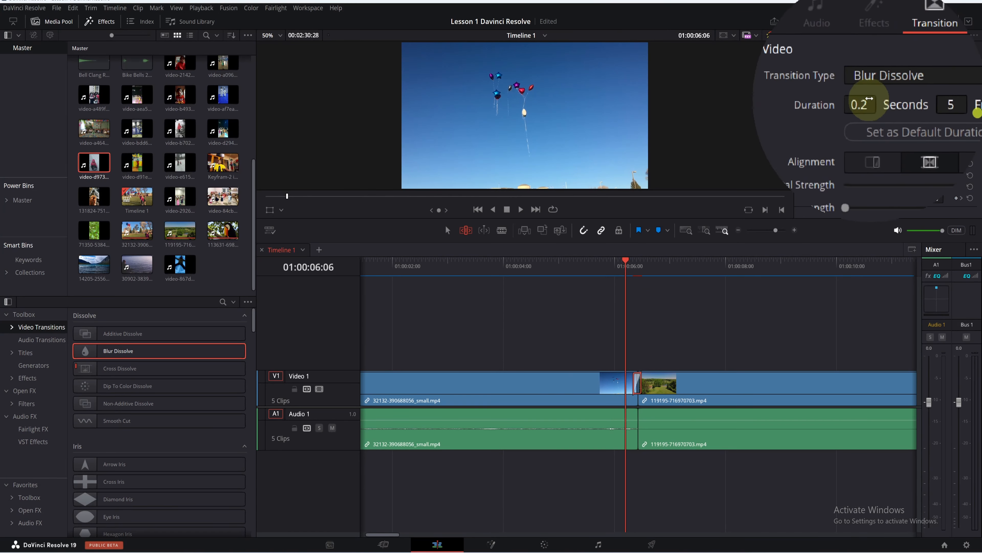
pyautogui.moveTo(866, 103); pyautogui.dragTo(876, 103)
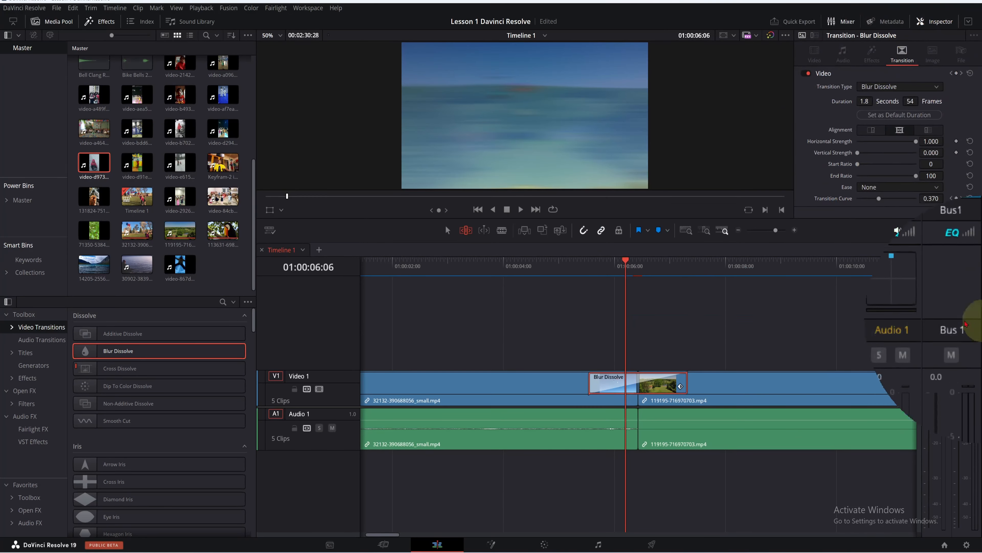
pyautogui.click(580, 266)
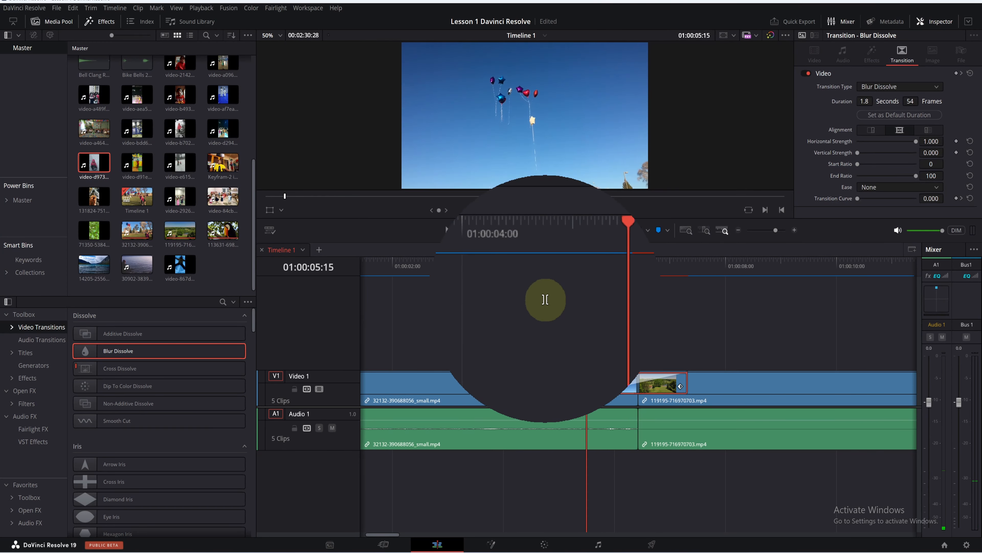
pyautogui.press('space')
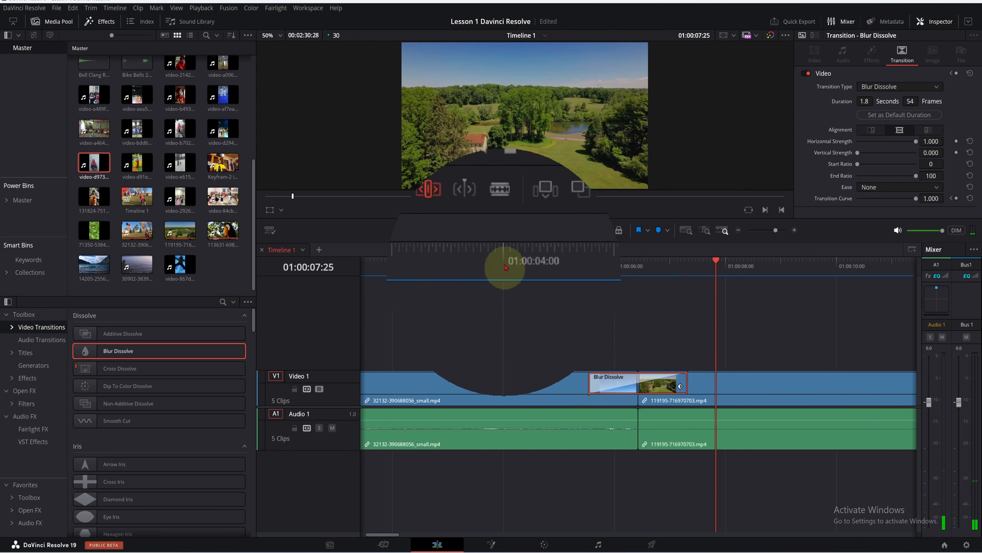
pyautogui.click(507, 209)
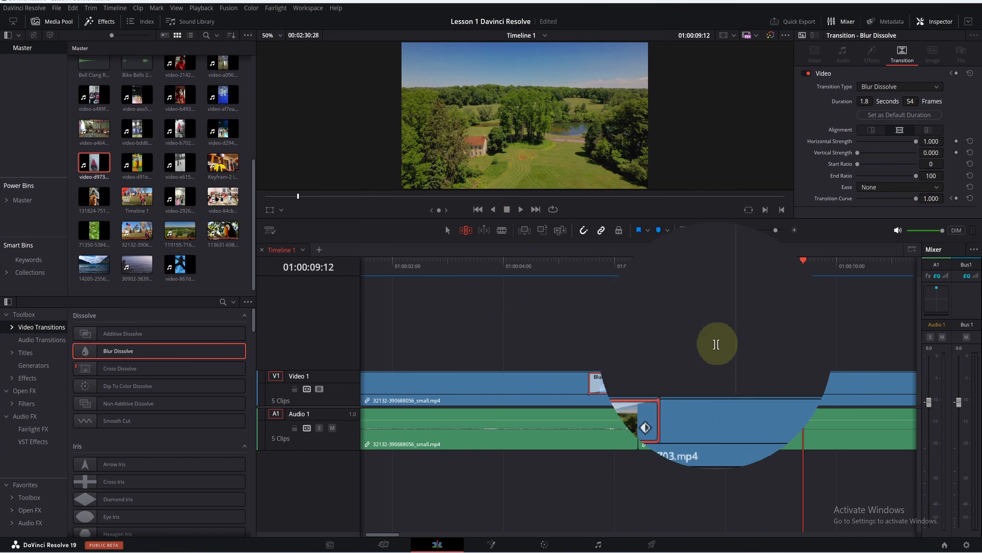
pyautogui.moveTo(707, 289); pyautogui.dragTo(598, 284)
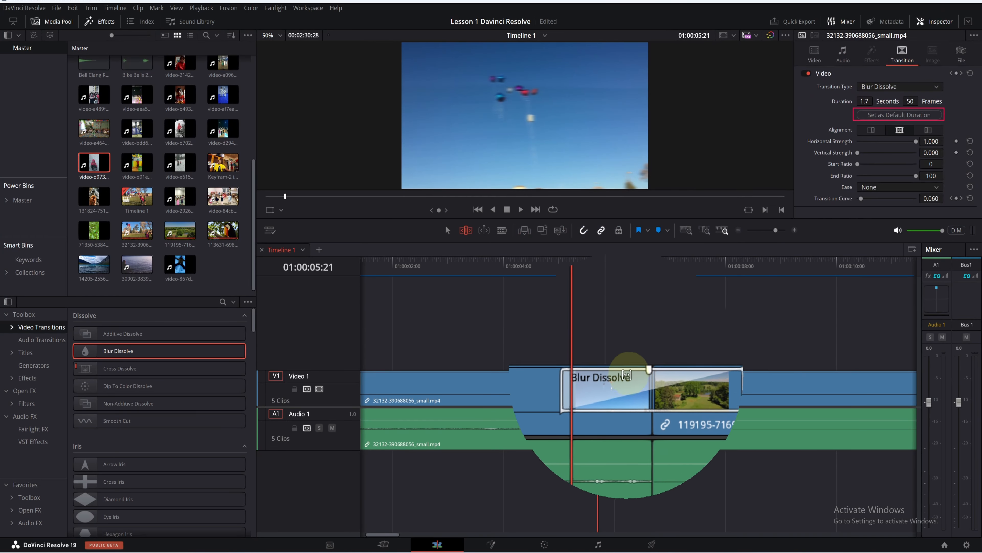
# Delete the empty gap between the toucan clip and the VID_20221001_132436.mp4 clip so they meet.
pyautogui.scroll(-6, 627, 371)
pyautogui.scroll(-2, 627, 370)
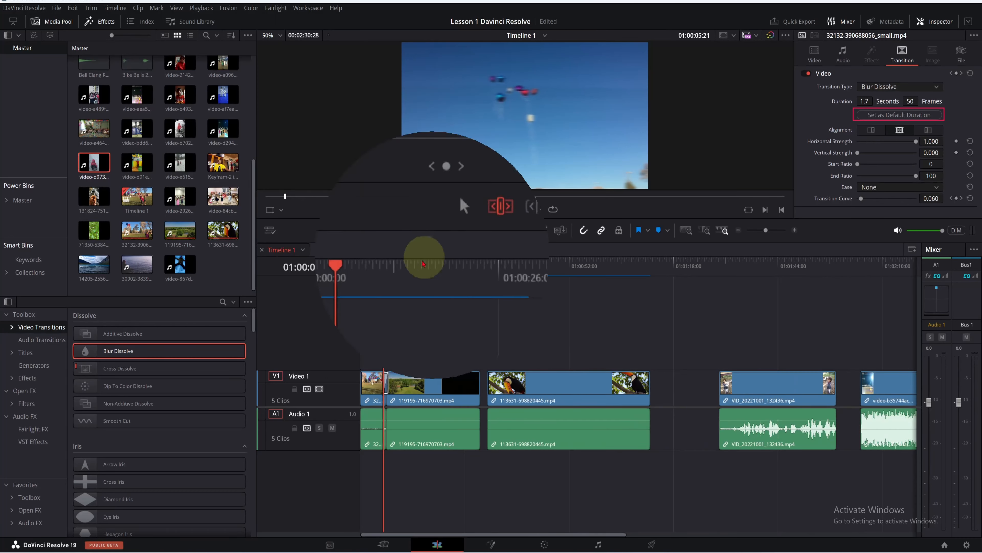
pyautogui.moveTo(382, 262); pyautogui.dragTo(667, 395)
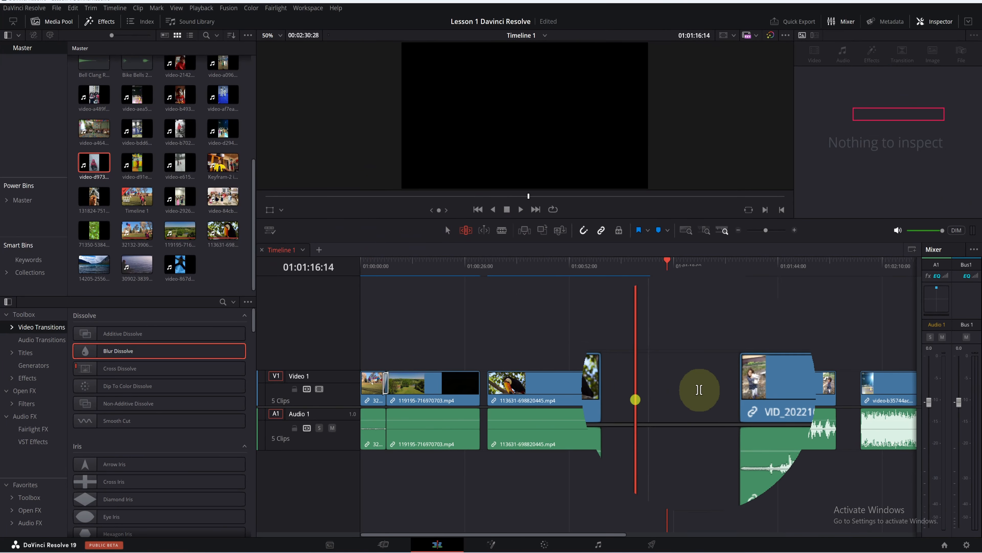
pyautogui.click(696, 390)
pyautogui.press('Delete')
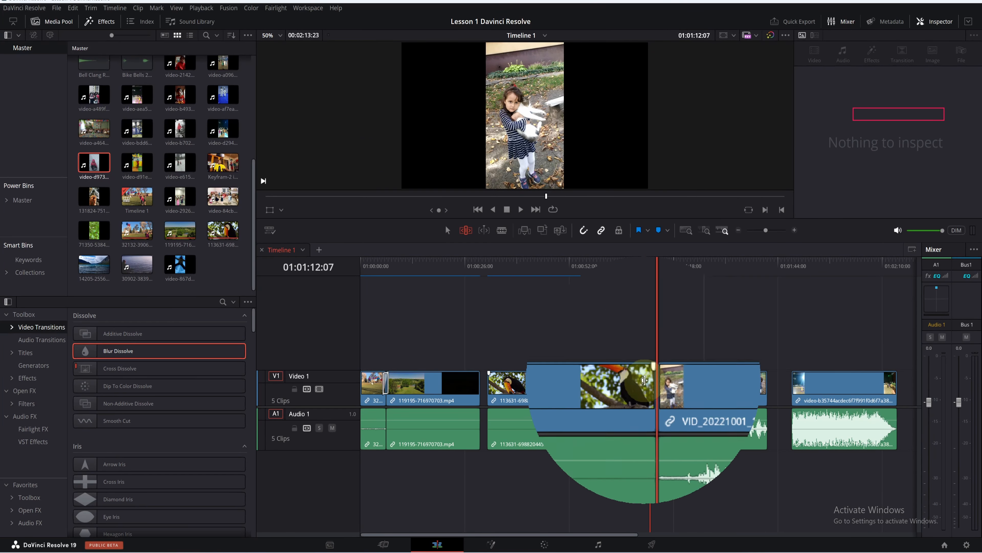
# Ripple-trim the end of the toucan clip and the start of VID_20221001_132436.mp4 at their cut to create handles.
pyautogui.moveTo(649, 324); pyautogui.dragTo(623, 332)
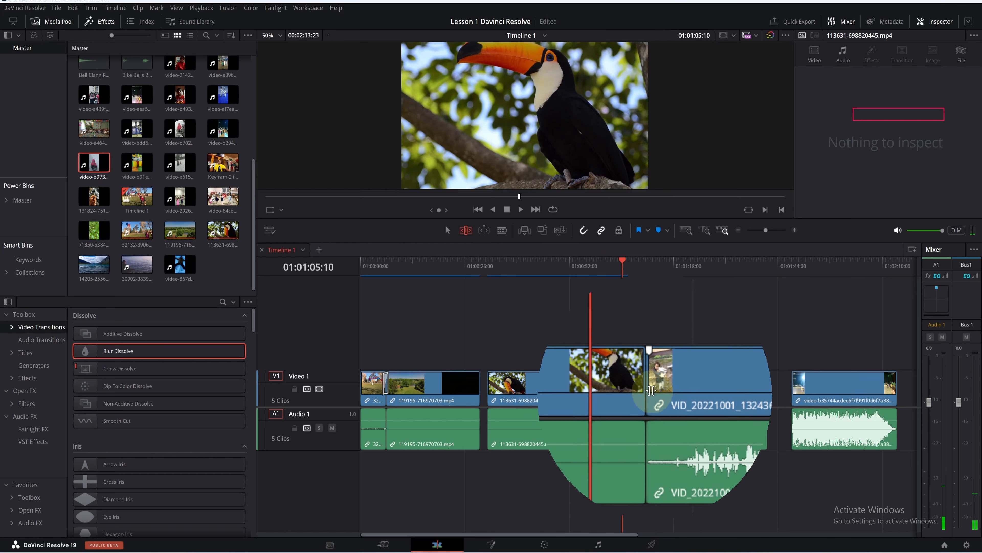
pyautogui.click(649, 389)
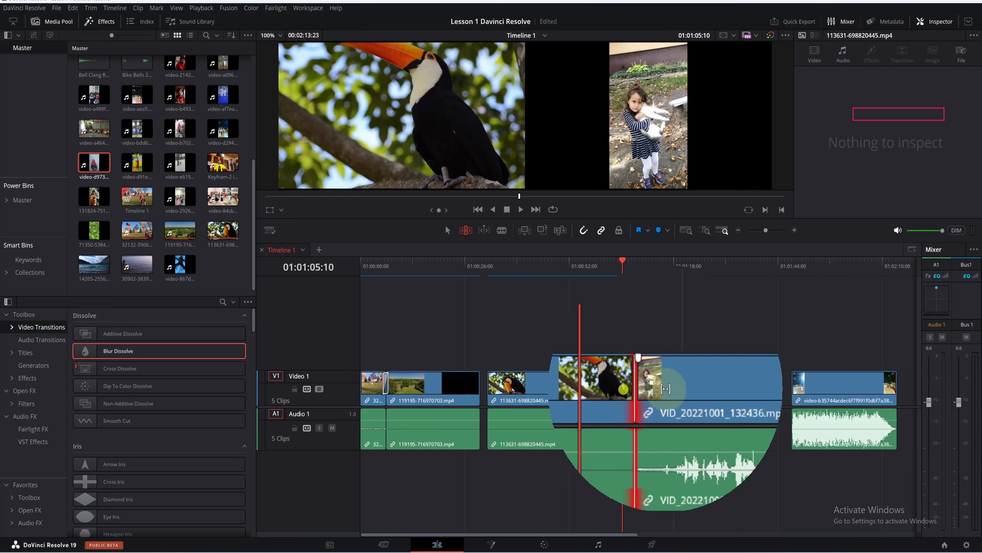
pyautogui.moveTo(654, 388); pyautogui.dragTo(650, 364)
pyautogui.click(646, 390)
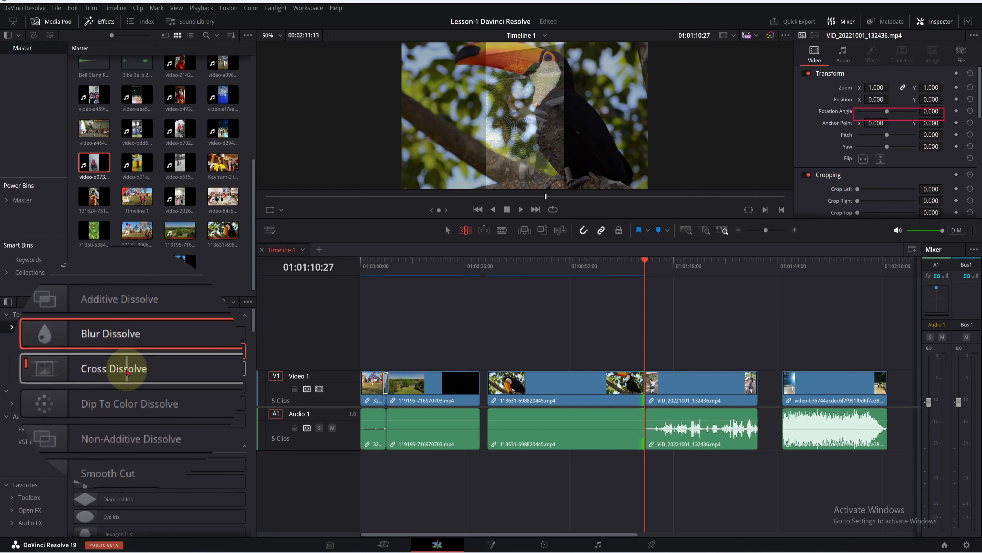
# Apply the Cross Dissolve transition at the cut between the toucan clip and VID_20221001_132436.mp4 and play through it twice.
pyautogui.click(128, 371)
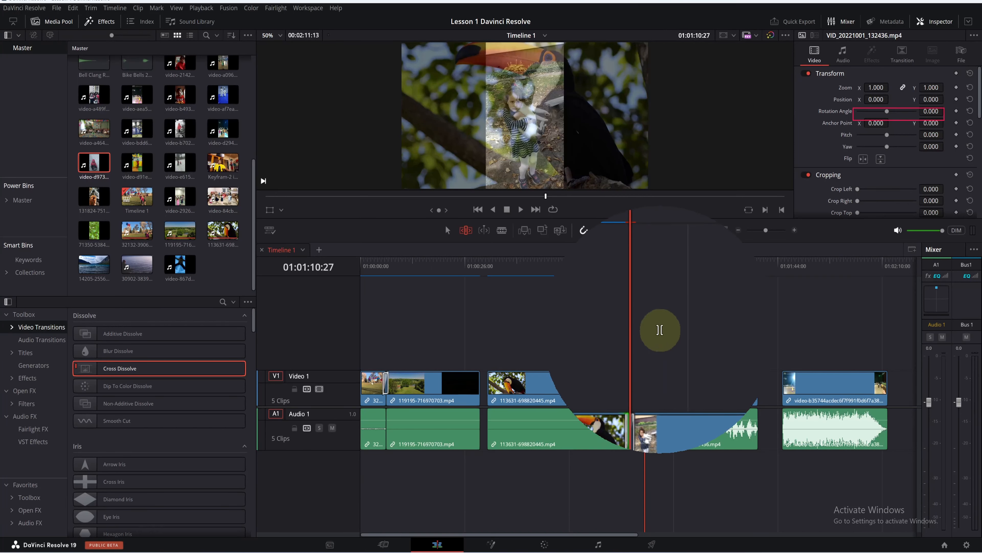
pyautogui.click(659, 330)
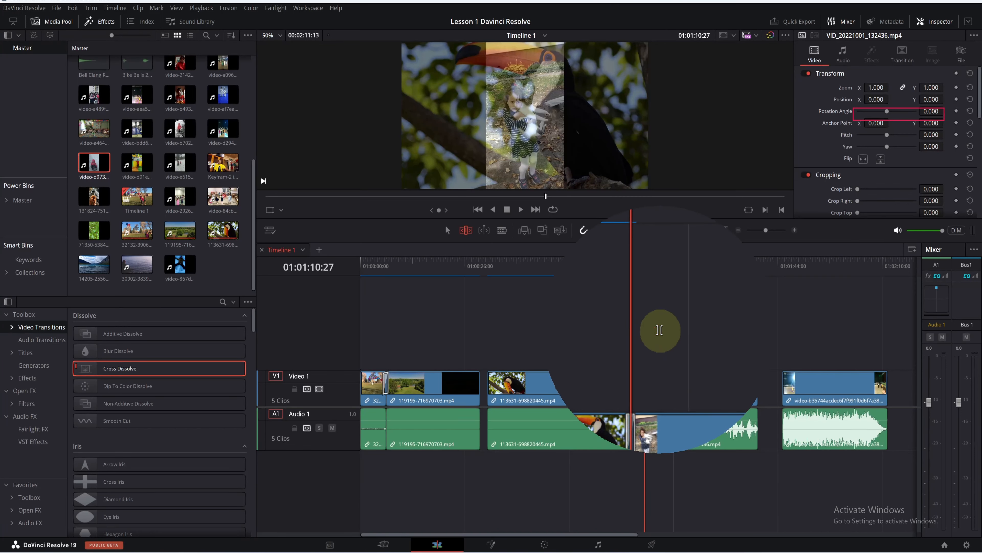
pyautogui.moveTo(652, 325); pyautogui.dragTo(636, 316)
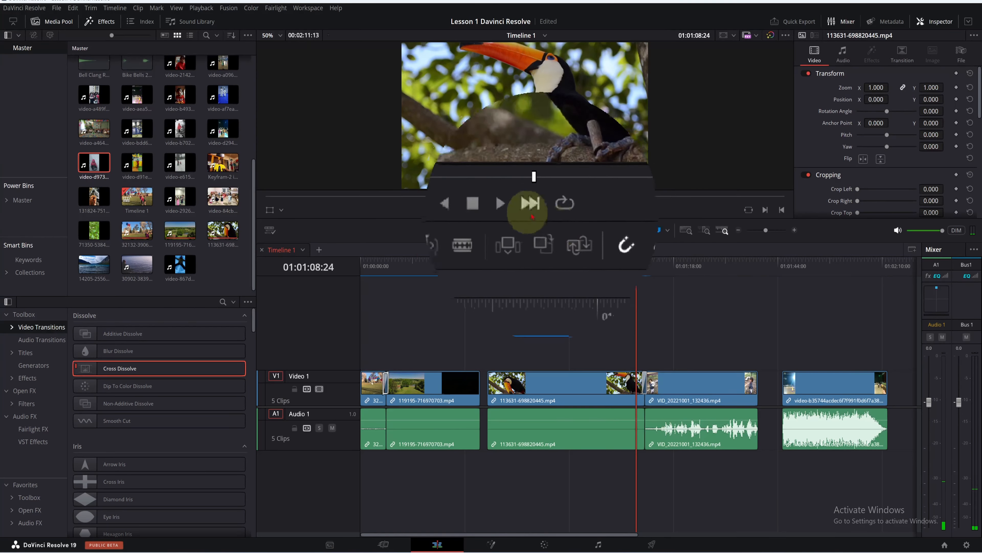
pyautogui.click(520, 211)
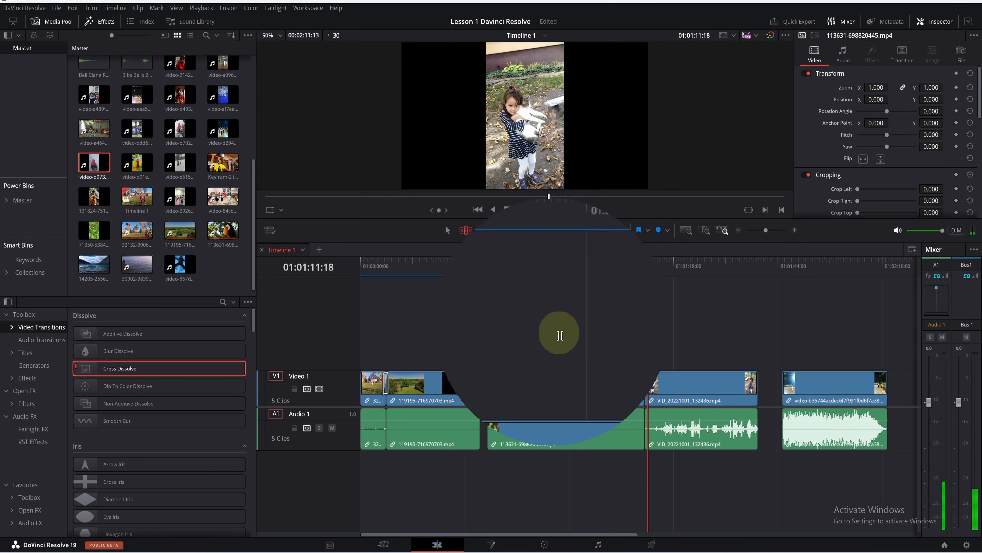
pyautogui.click(506, 209)
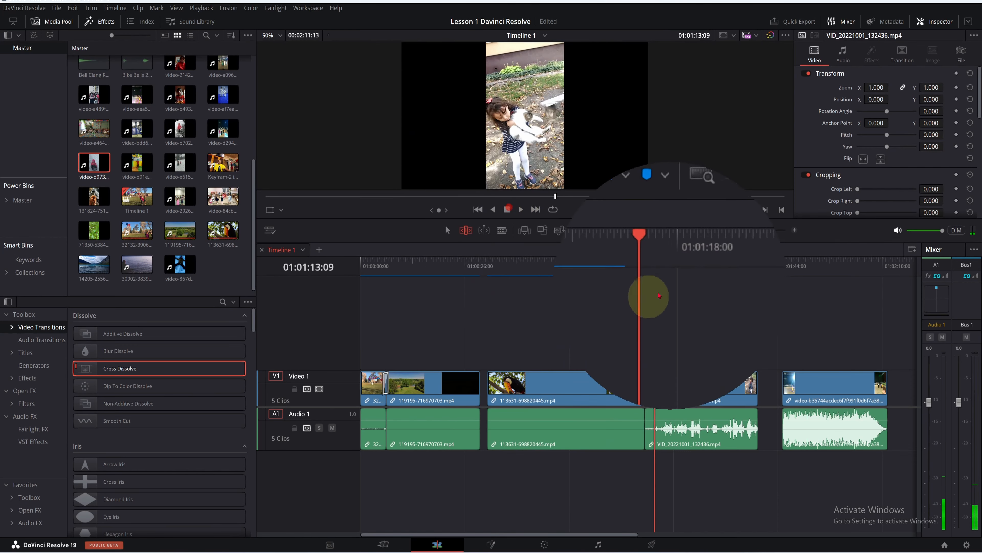
pyautogui.moveTo(655, 294); pyautogui.dragTo(628, 292)
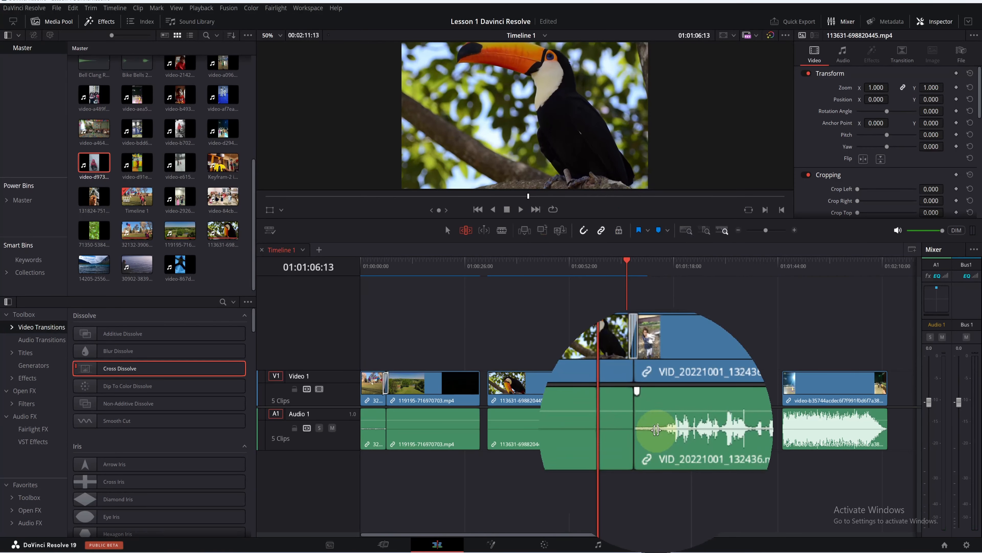
pyautogui.press('space')
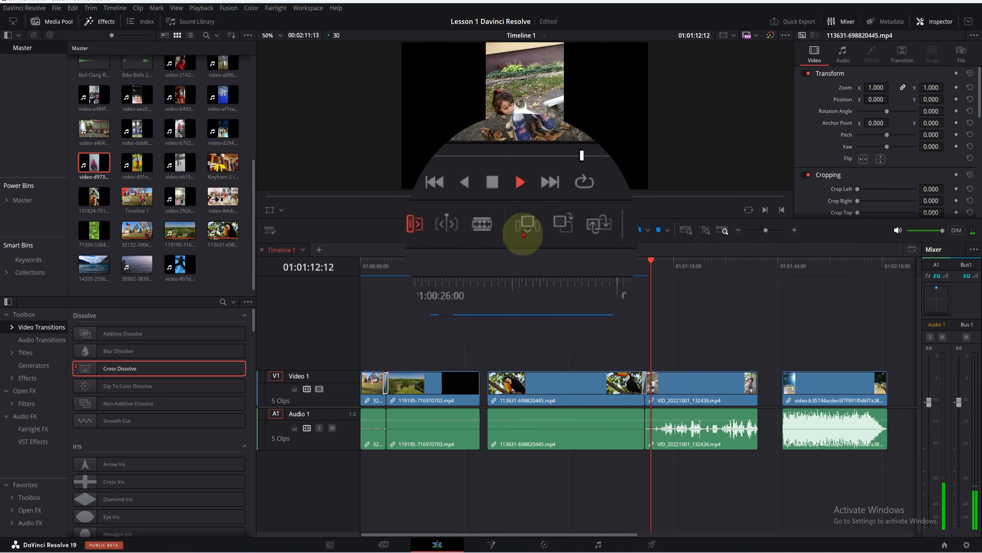
pyautogui.click(506, 210)
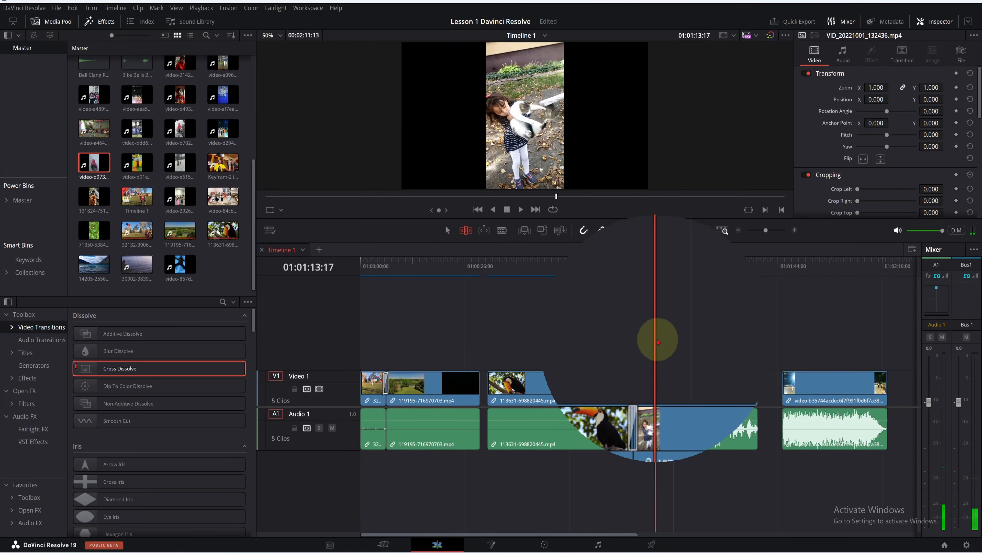
# Place the playhead inside the Cross Dissolve, open its transition settings and set its duration to 2 seconds.
pyautogui.click(640, 342)
pyautogui.moveTo(640, 342); pyautogui.dragTo(643, 342)
pyautogui.scroll(5, 694, 379)
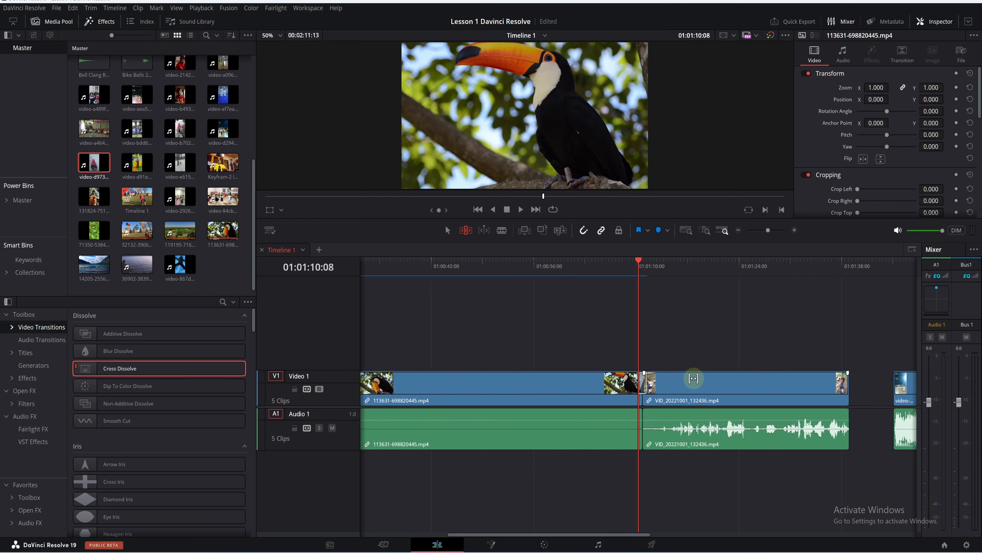
pyautogui.scroll(3, 646, 375)
pyautogui.moveTo(636, 270); pyautogui.dragTo(656, 315)
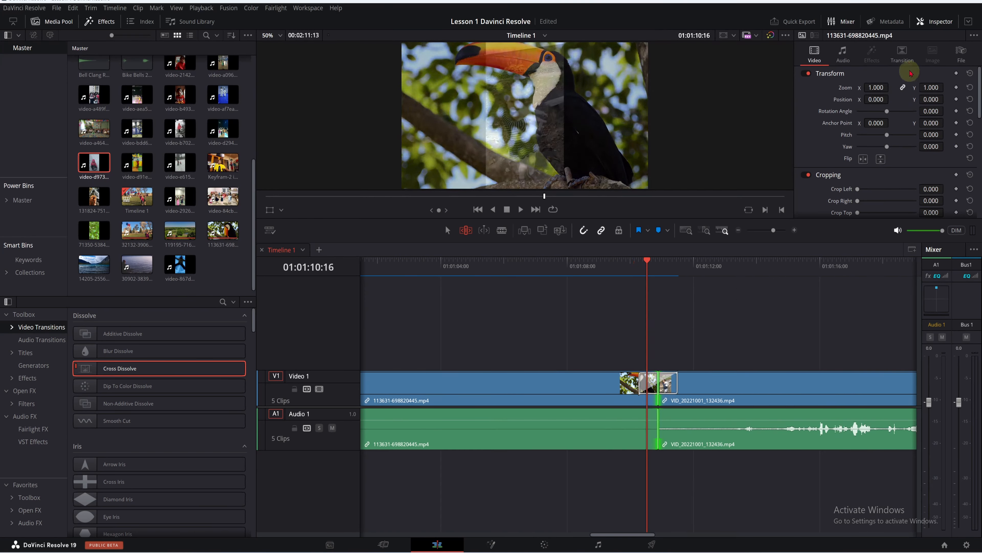
pyautogui.click(902, 54)
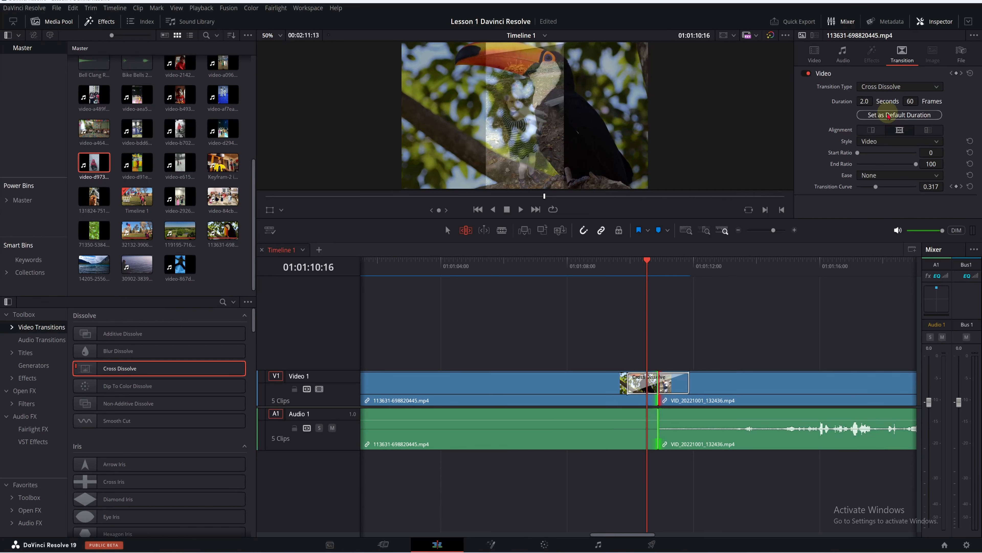
# Align the Cross Dissolve to end at the cut between the toucan clip and VID_20221001_132436.mp4 and play through it.
pyautogui.moveTo(646, 270)
pyautogui.mouseDown()
pyautogui.moveTo(625, 268)
pyautogui.moveTo(661, 272)
pyautogui.mouseUp()
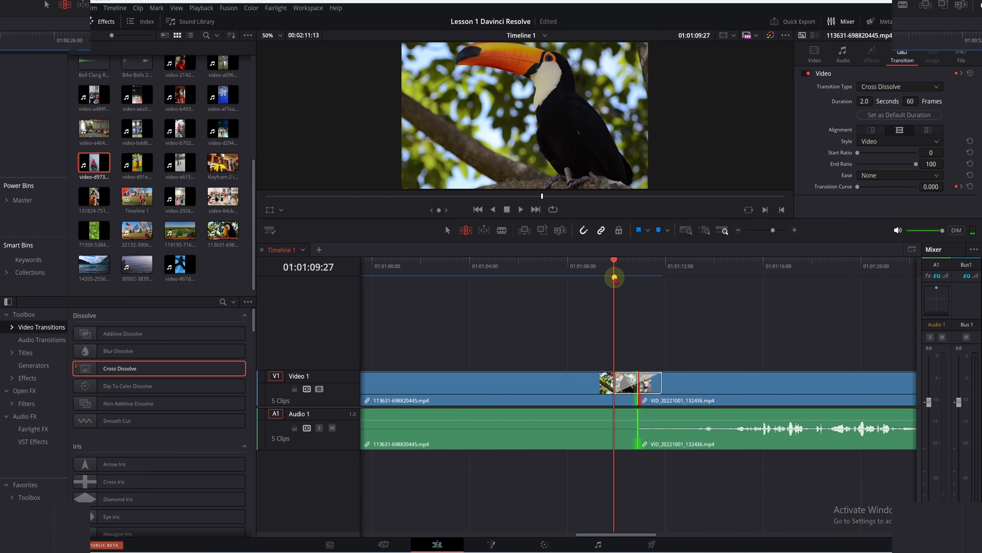
pyautogui.moveTo(615, 278); pyautogui.dragTo(634, 277)
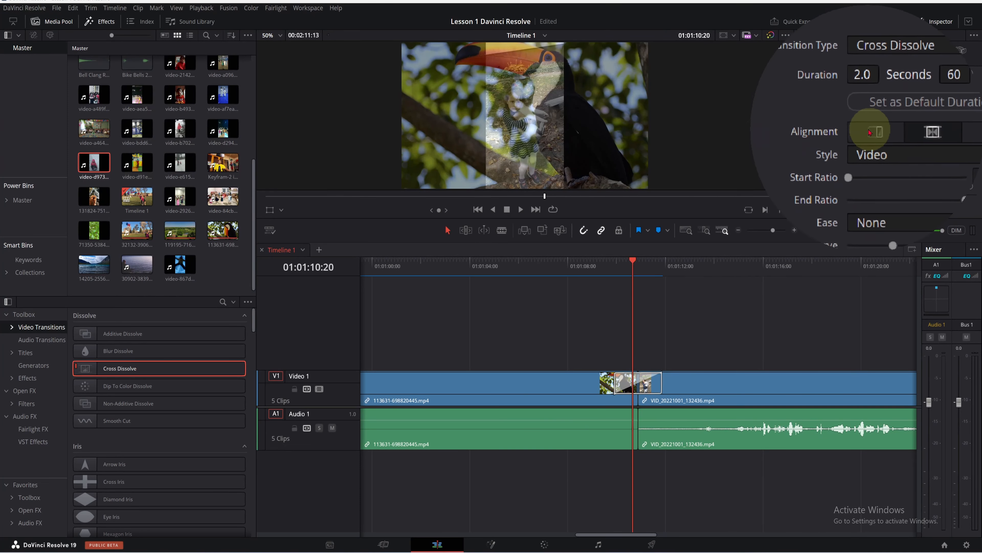
pyautogui.click(625, 384)
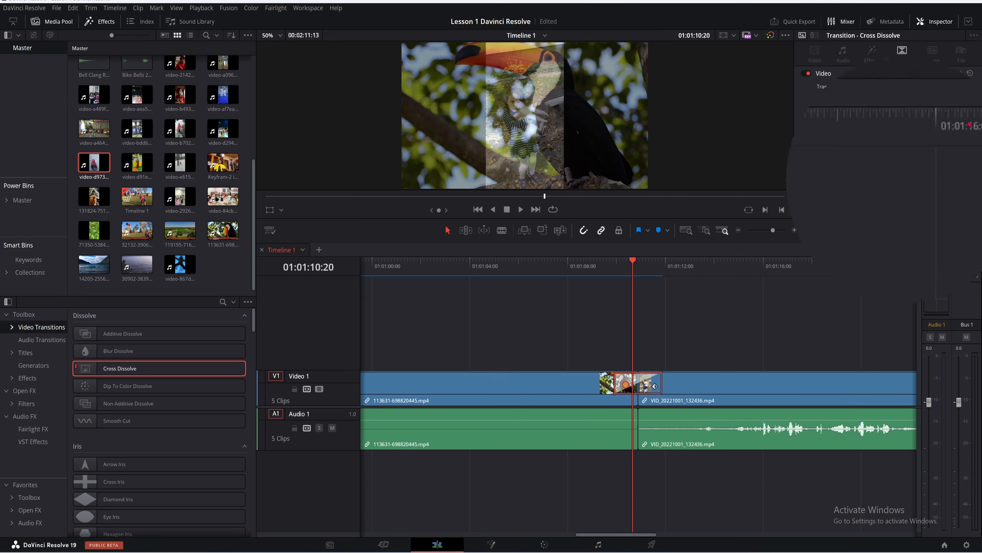
pyautogui.click(869, 131)
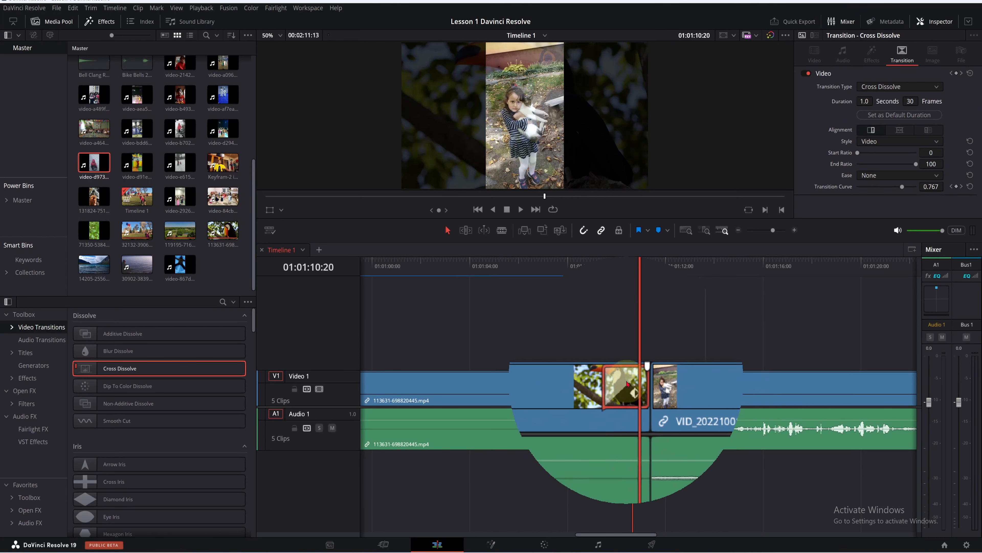
pyautogui.moveTo(633, 315); pyautogui.dragTo(593, 321)
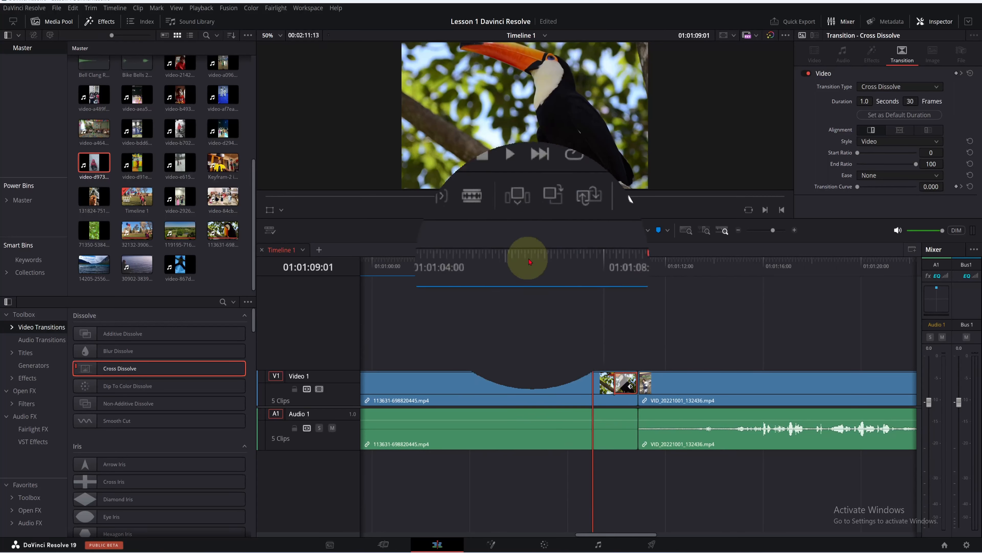
pyautogui.click(521, 209)
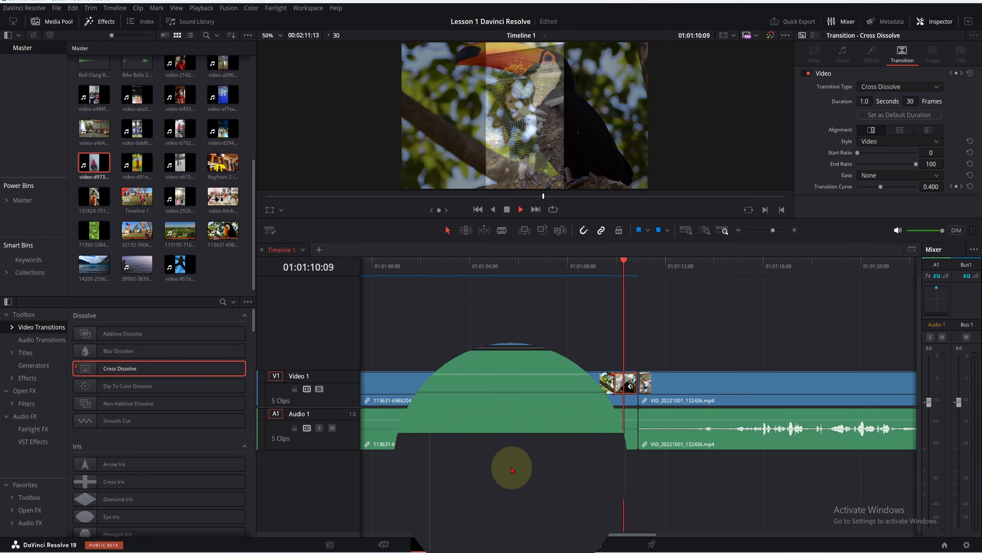
pyautogui.click(507, 209)
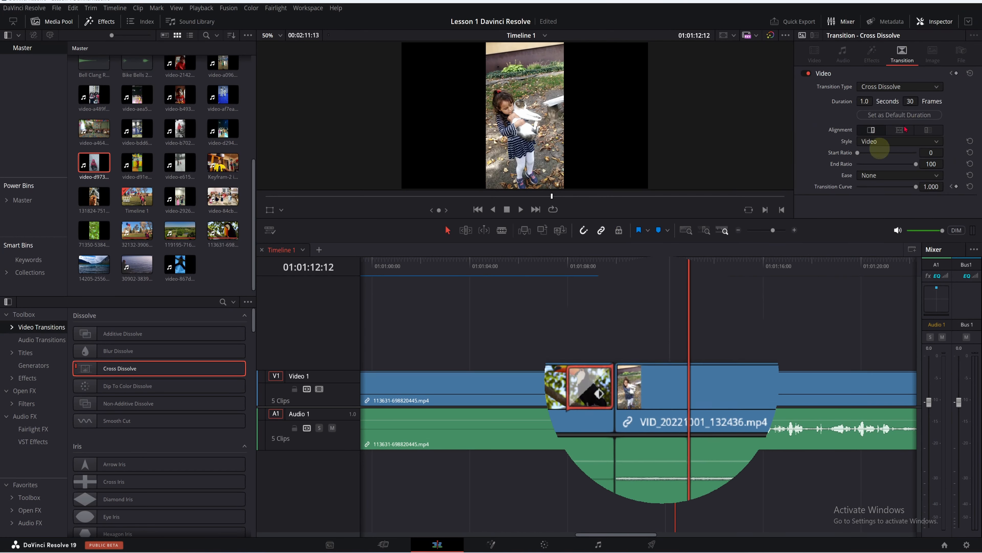
# Align the Cross Dissolve to start at the cut and play through it, undoing the accidental timeline change.
pyautogui.click(931, 133)
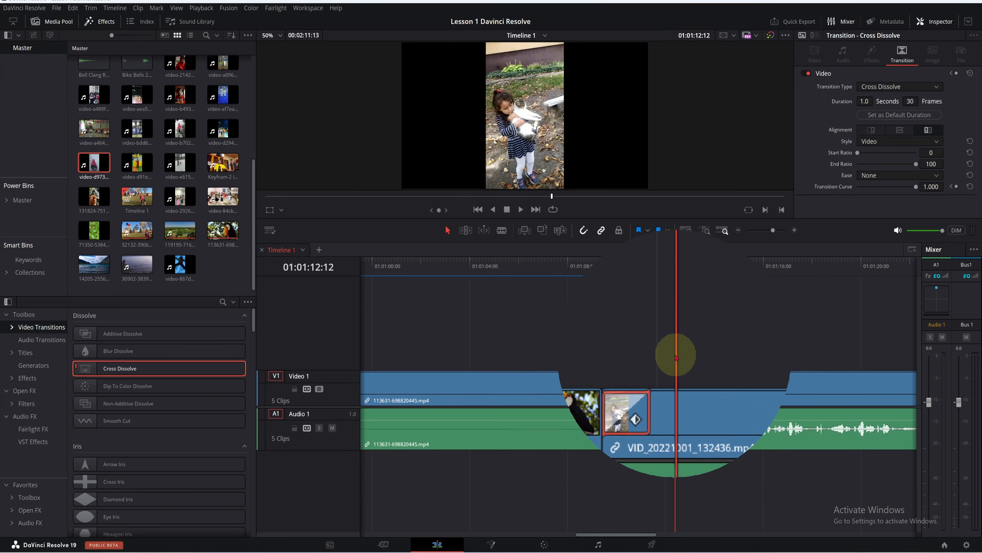
pyautogui.moveTo(677, 357); pyautogui.dragTo(612, 364)
pyautogui.moveTo(614, 364); pyautogui.dragTo(612, 363)
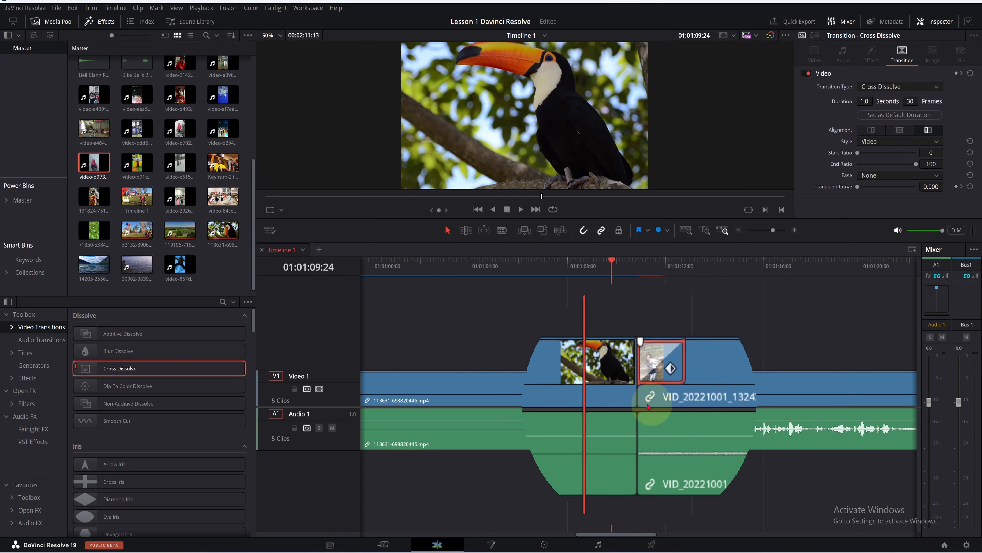
pyautogui.moveTo(610, 382); pyautogui.dragTo(641, 388)
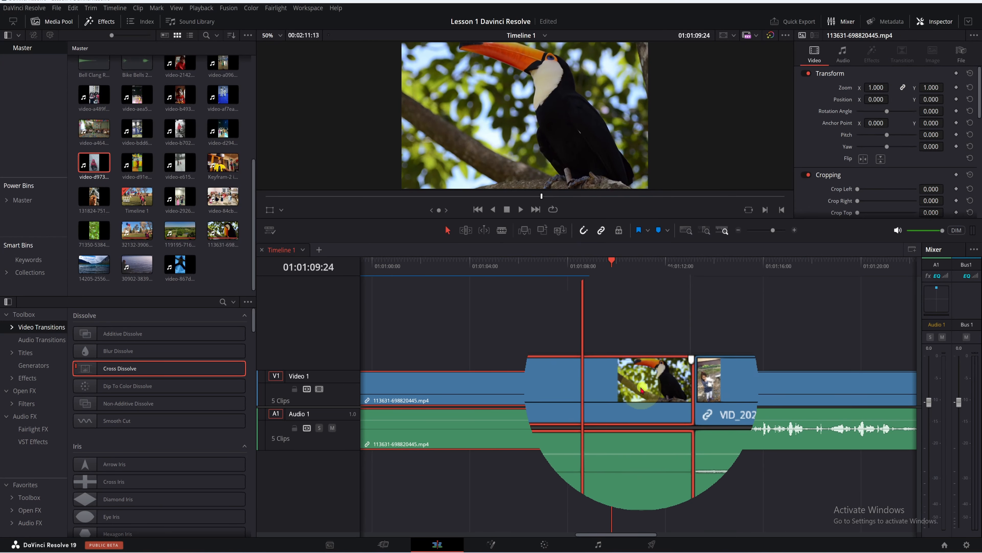
pyautogui.click(628, 382)
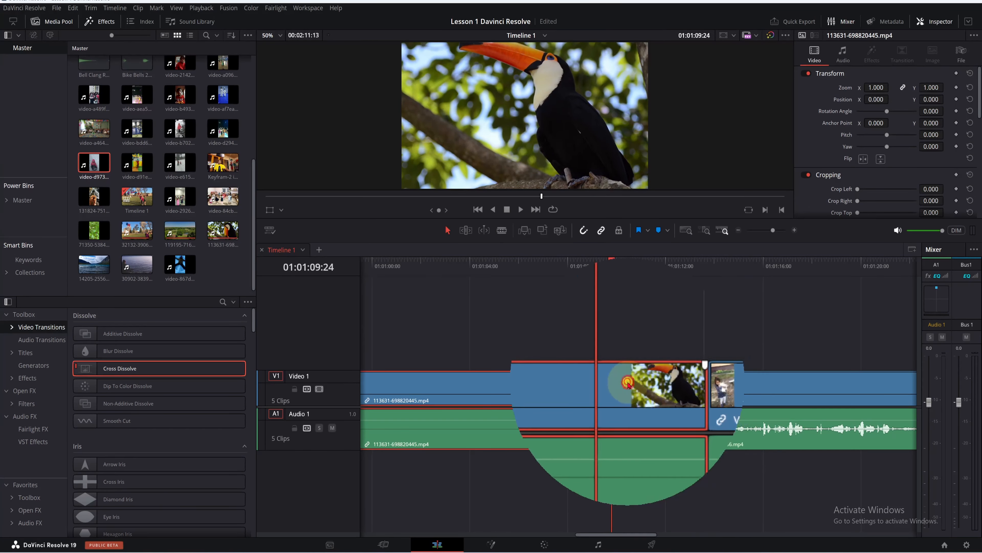
pyautogui.hotkey('ctrl', 'z')
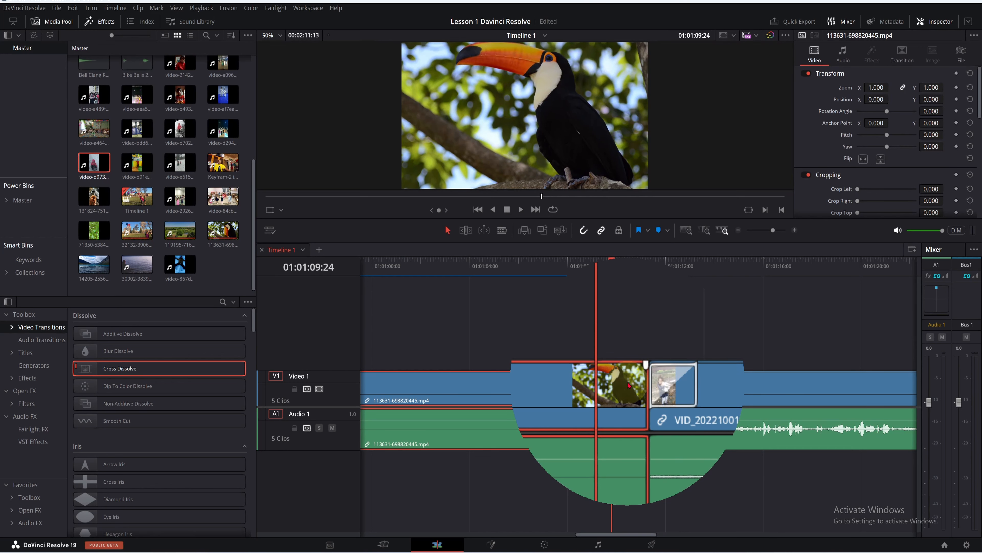
pyautogui.click(636, 357)
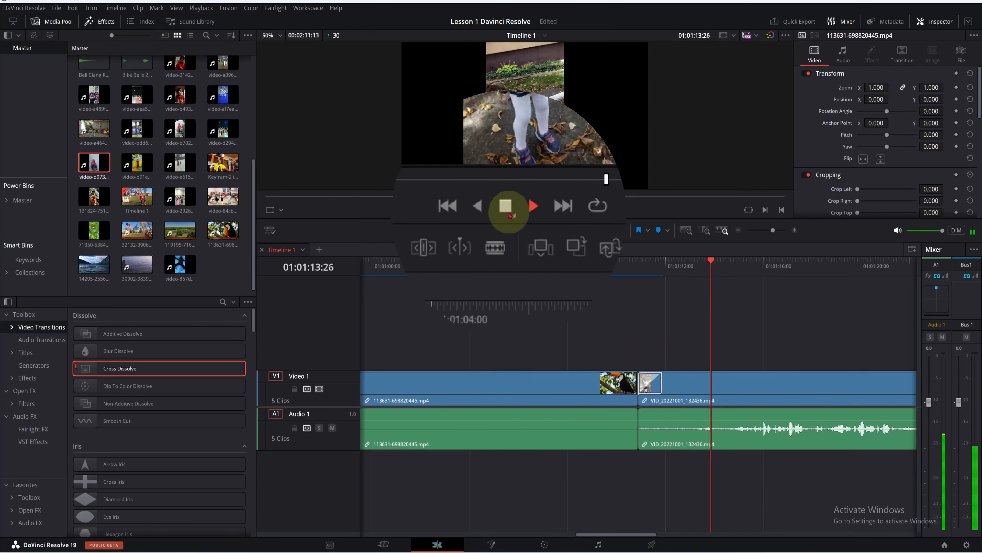
pyautogui.moveTo(720, 255); pyautogui.dragTo(625, 280)
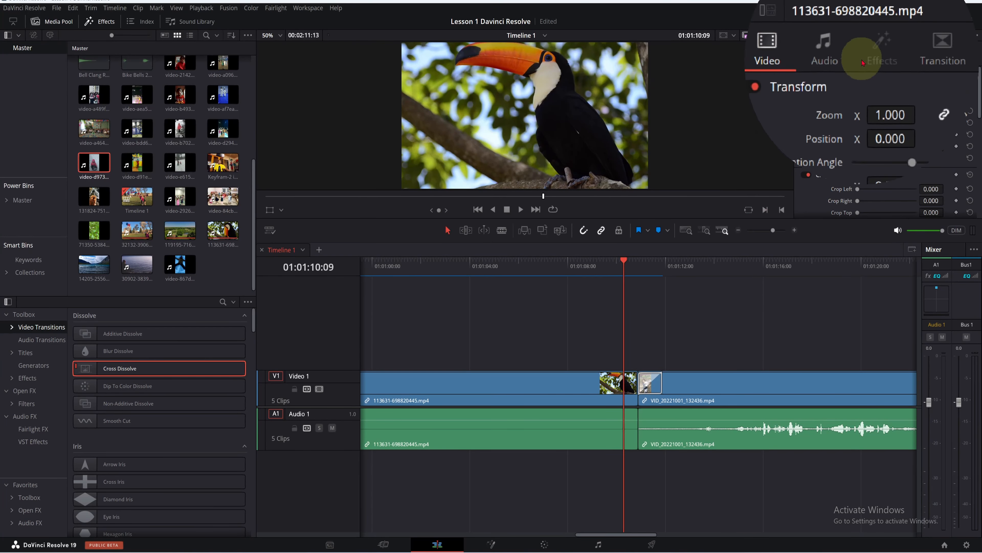
# Reopen the Cross Dissolve's transition settings and try its centred, start-on-cut and end-on-cut alignments in turn.
pyautogui.click(902, 56)
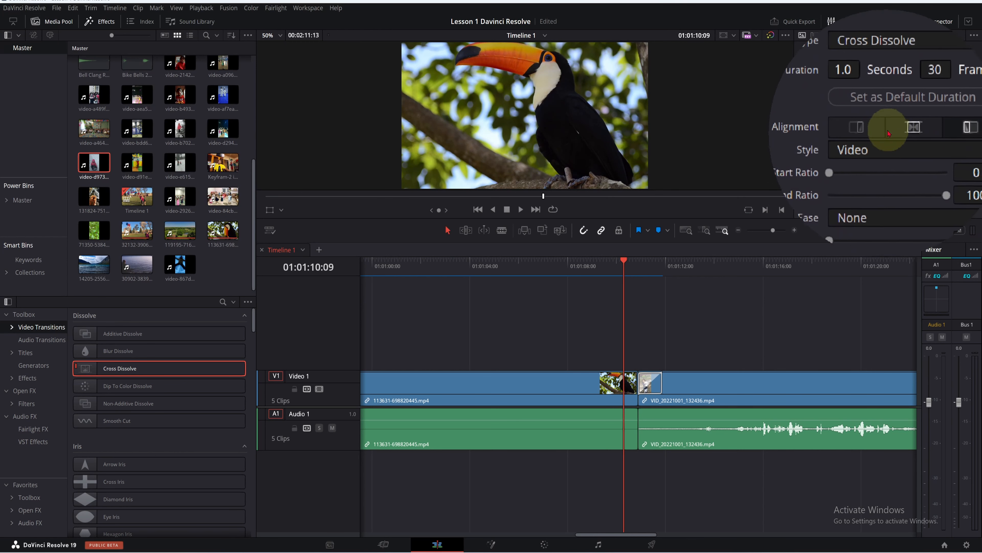
pyautogui.click(899, 131)
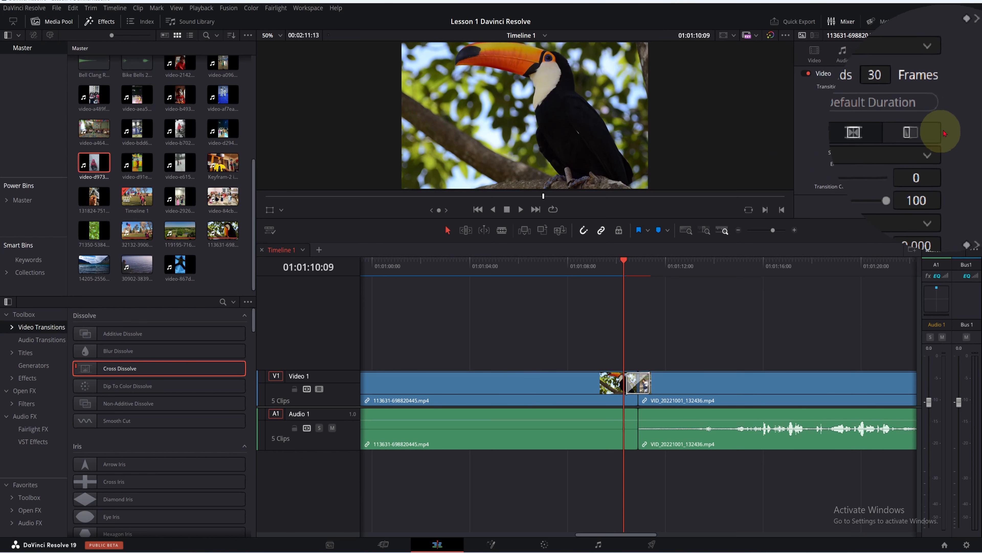
pyautogui.click(930, 134)
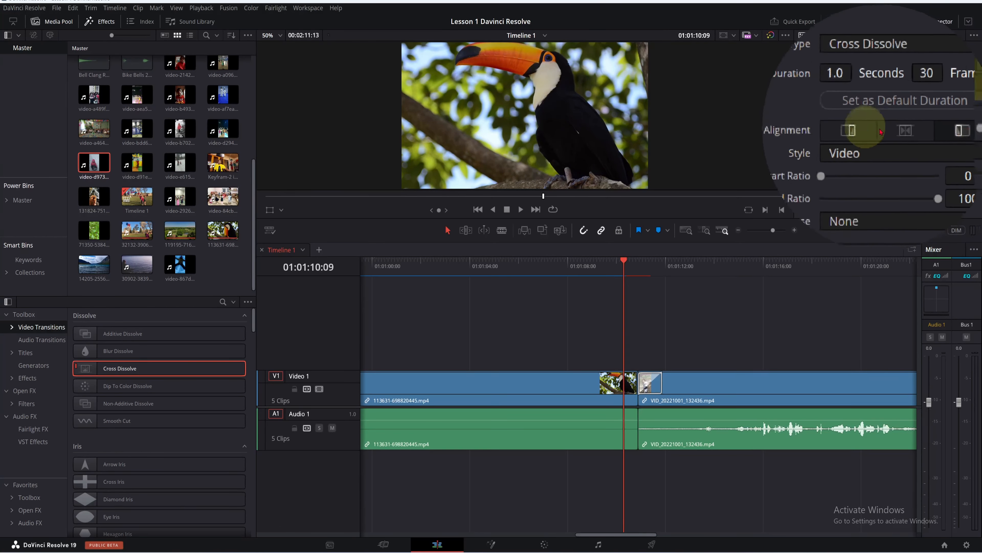
pyautogui.click(868, 132)
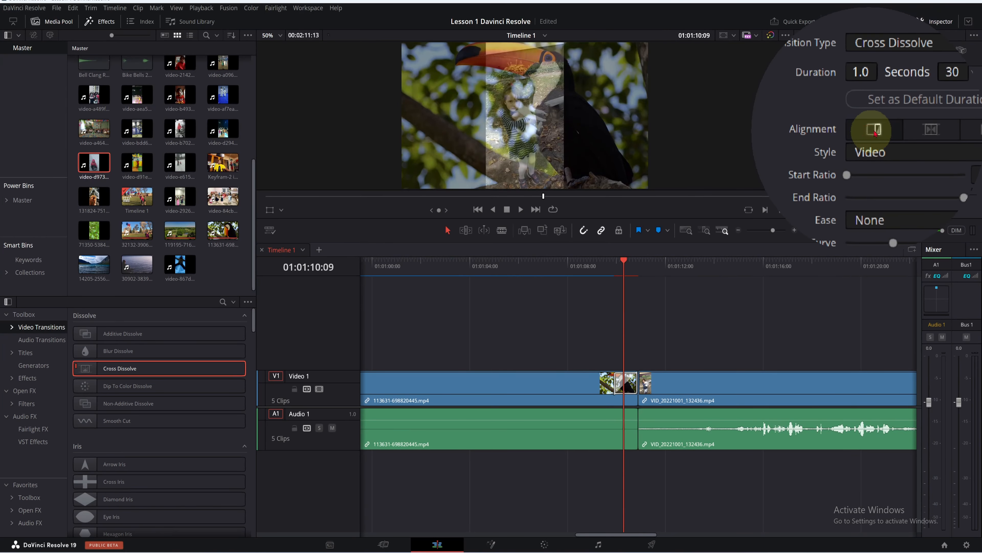
# Centre the Cross Dissolve on the cut with a duration of 1.3 seconds (40 frames) and make that the default duration.
pyautogui.click(900, 132)
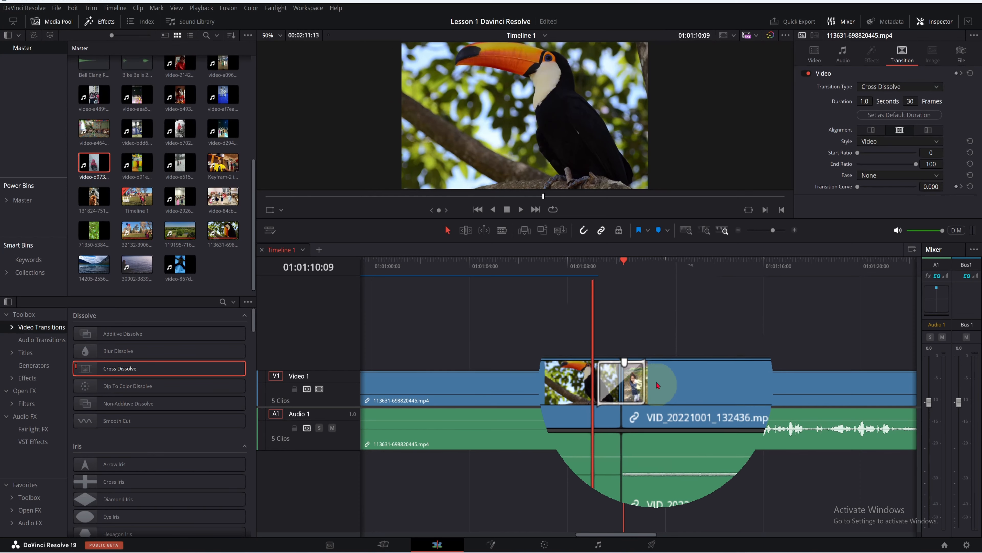
pyautogui.click(609, 263)
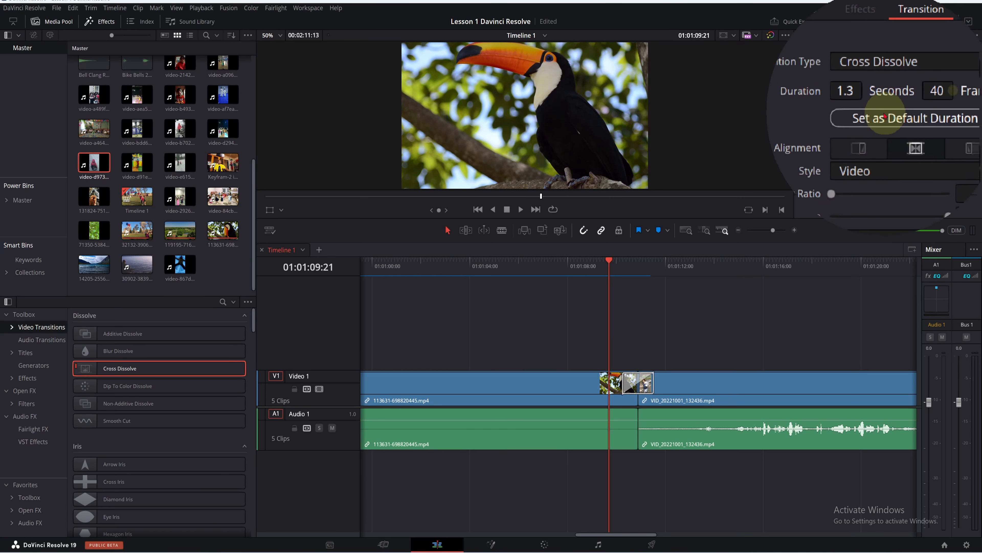
pyautogui.click(895, 121)
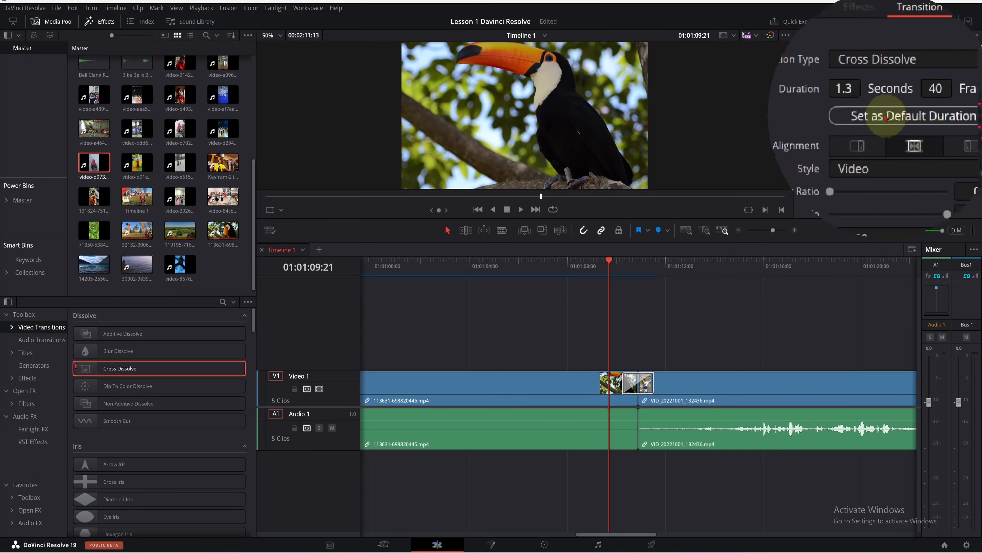
# Set the Cross Dissolve's style to Additive and play the timeline from just before the transition.
pyautogui.click(916, 144)
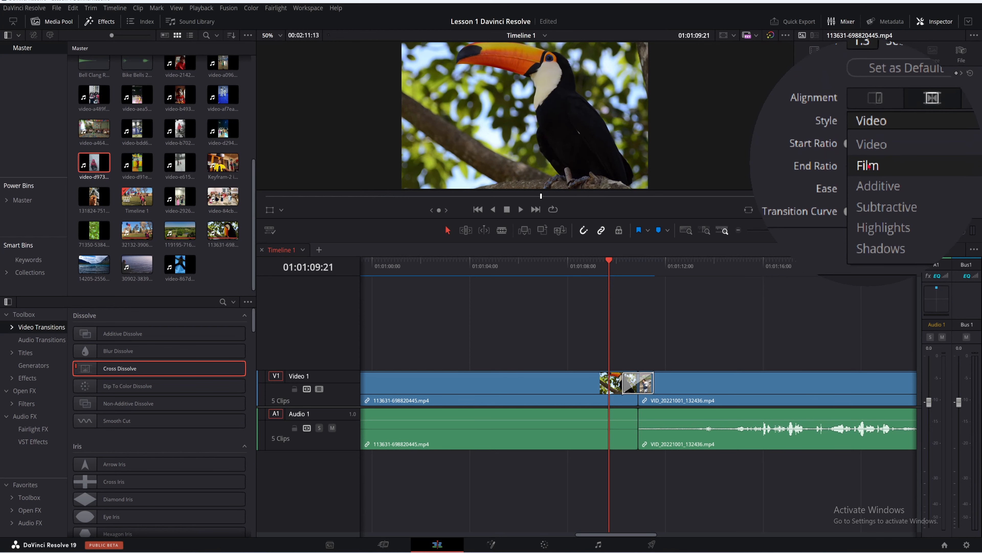
pyautogui.click(874, 177)
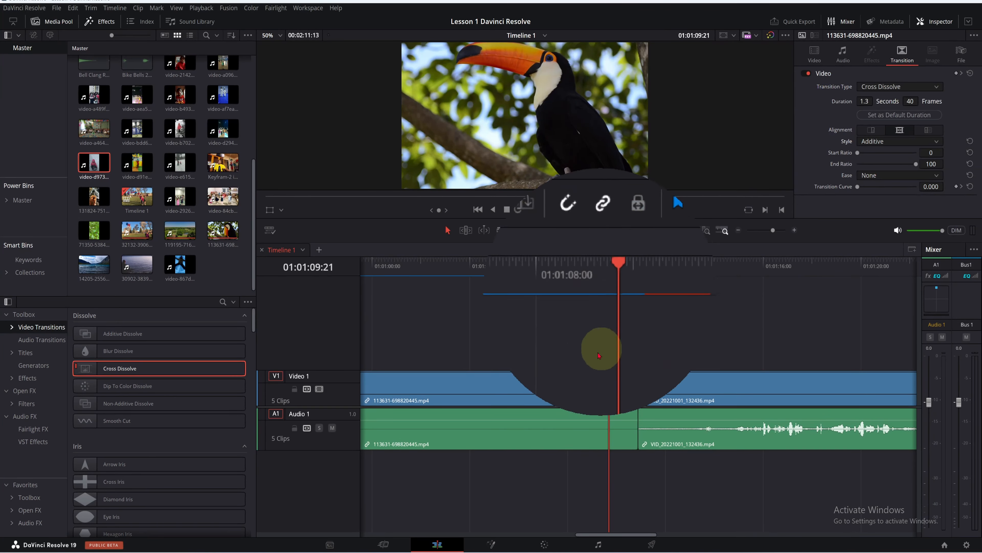
pyautogui.moveTo(610, 297); pyautogui.dragTo(591, 293)
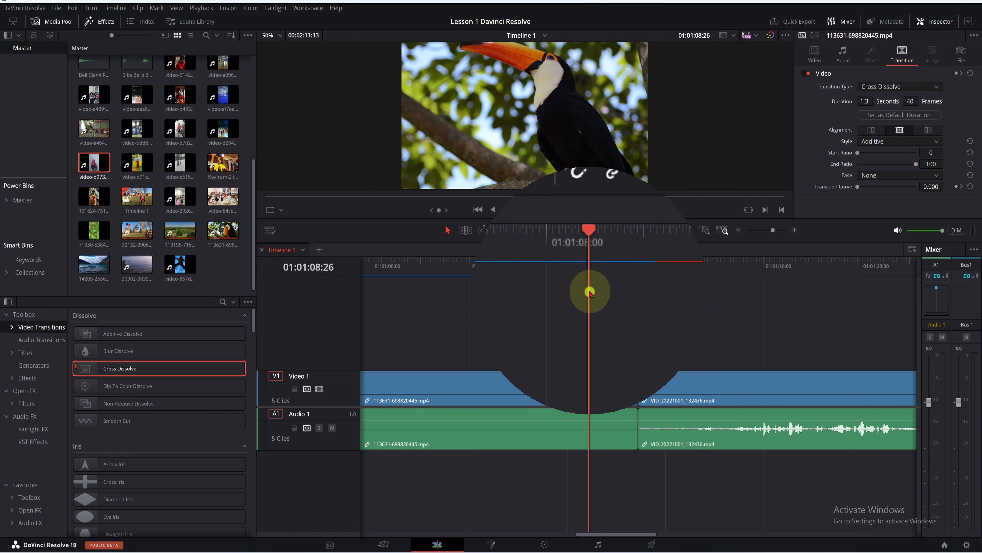
pyautogui.press('space')
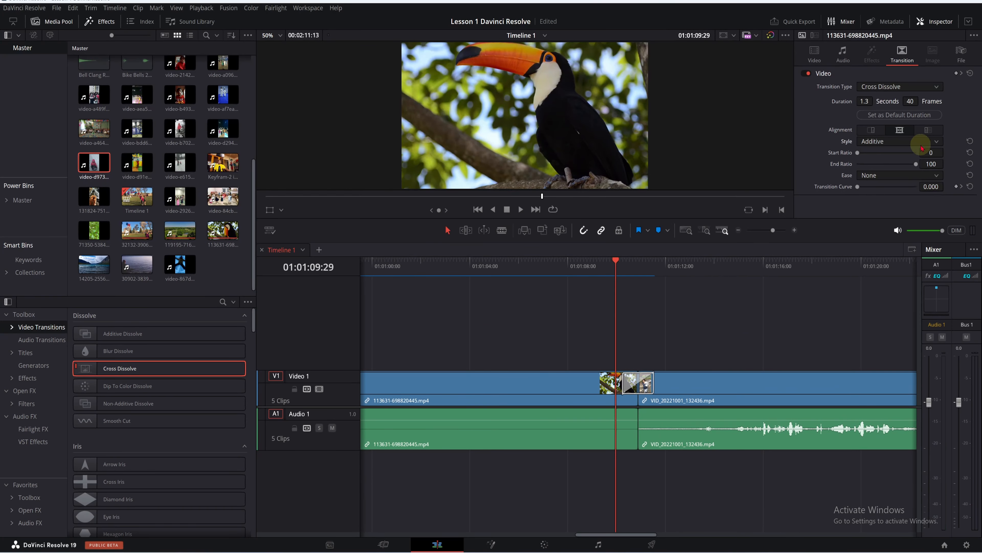
# Set the Cross Dissolve's style to Film and play through the transition.
pyautogui.click(924, 143)
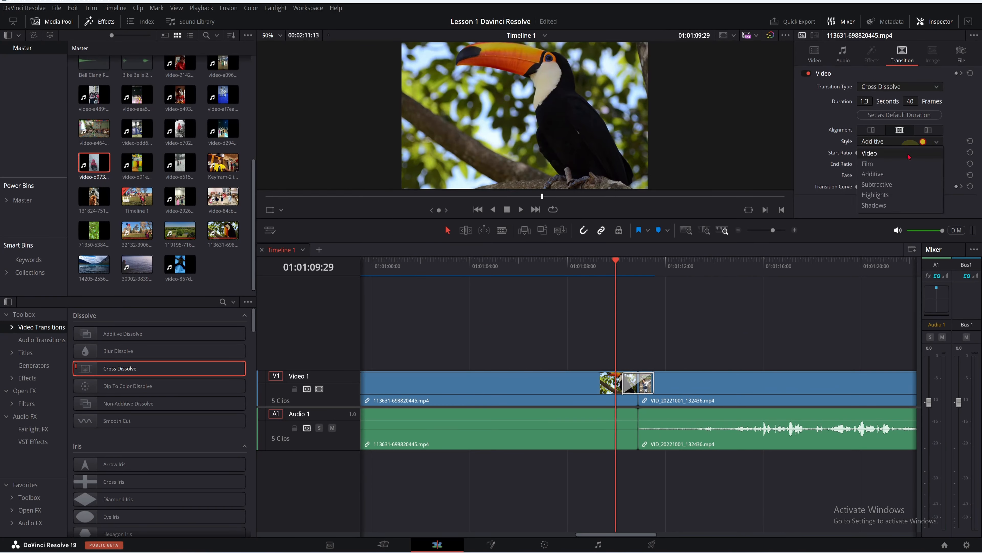
pyautogui.click(883, 165)
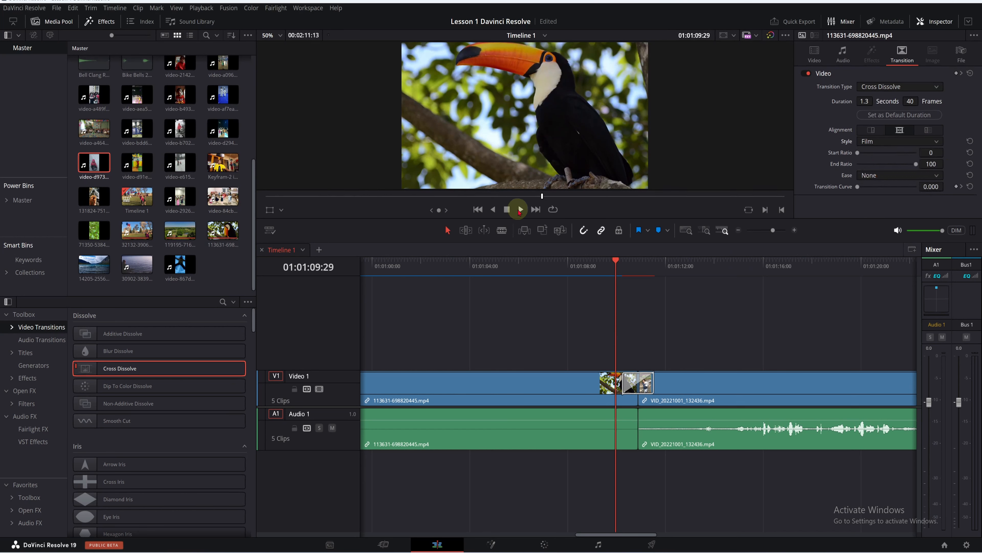
pyautogui.click(519, 209)
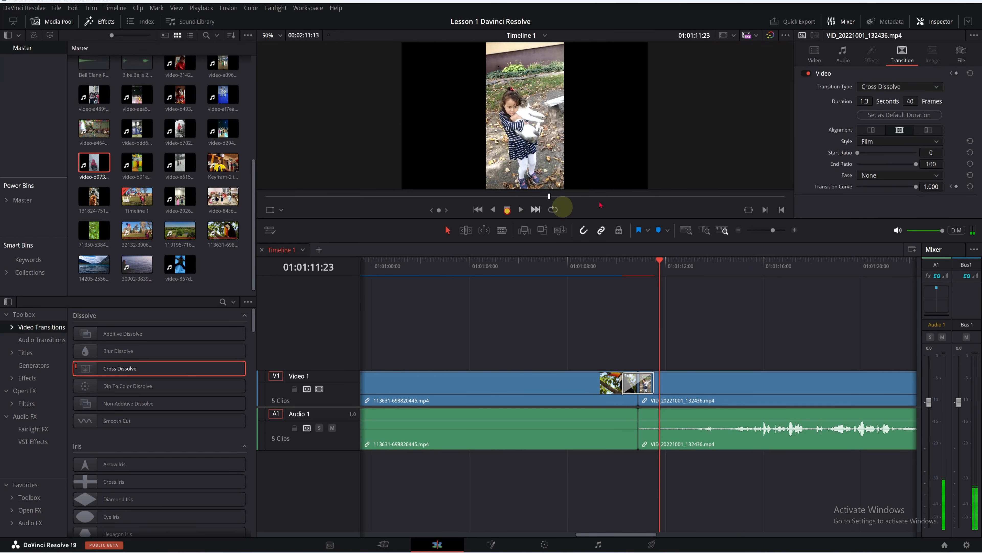
# Return the playhead to just before the Cross Dissolve, switch its style back to Additive and play through it.
pyautogui.moveTo(659, 271); pyautogui.dragTo(611, 265)
pyautogui.click(824, 178)
pyautogui.click(923, 143)
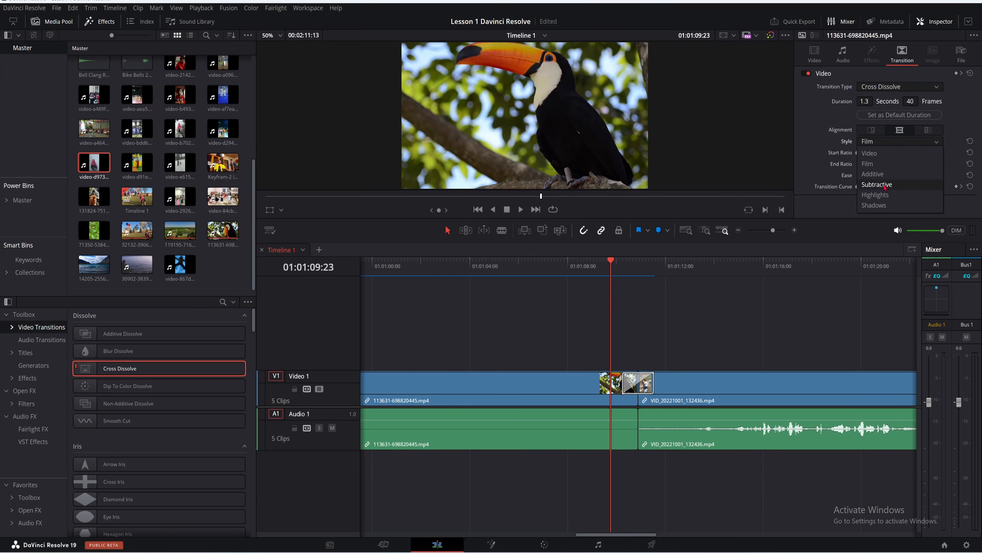
pyautogui.click(886, 176)
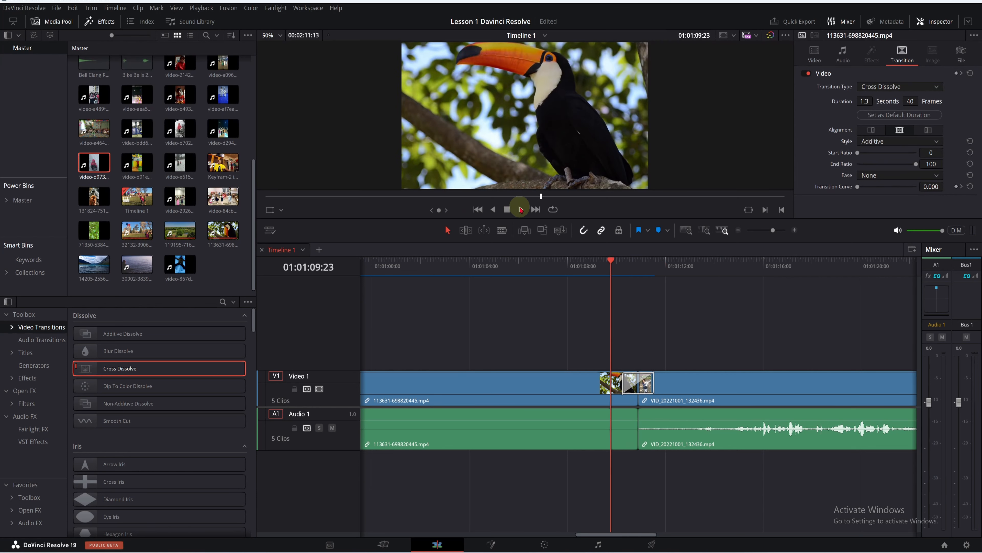
pyautogui.click(520, 209)
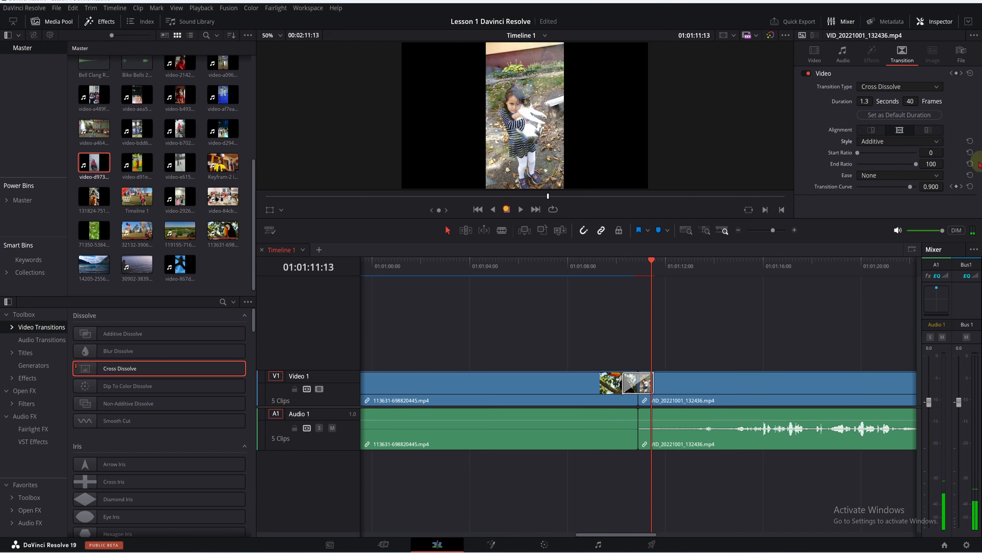
# Set the Cross Dissolve's style to Highlights and play through the transition.
pyautogui.click(931, 143)
pyautogui.click(903, 197)
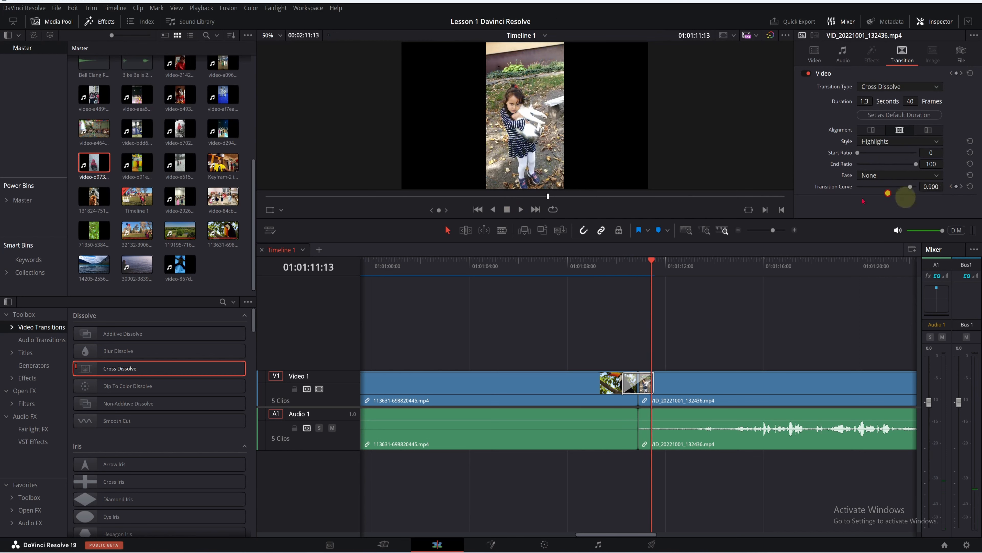
pyautogui.click(520, 211)
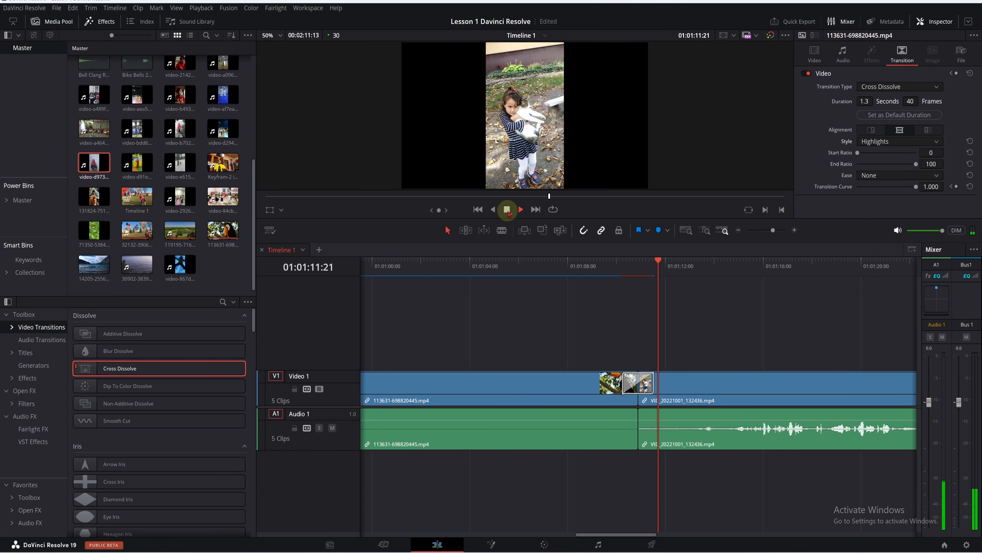
pyautogui.click(507, 210)
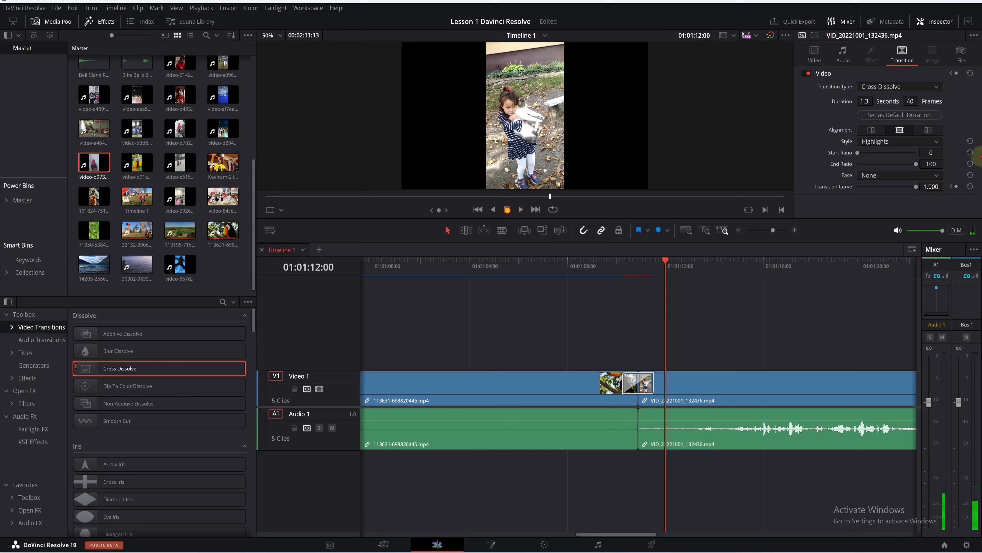
# Set the Cross Dissolve's style to Shadows and play through the transition from near its start.
pyautogui.click(935, 141)
pyautogui.click(893, 198)
pyautogui.click(609, 289)
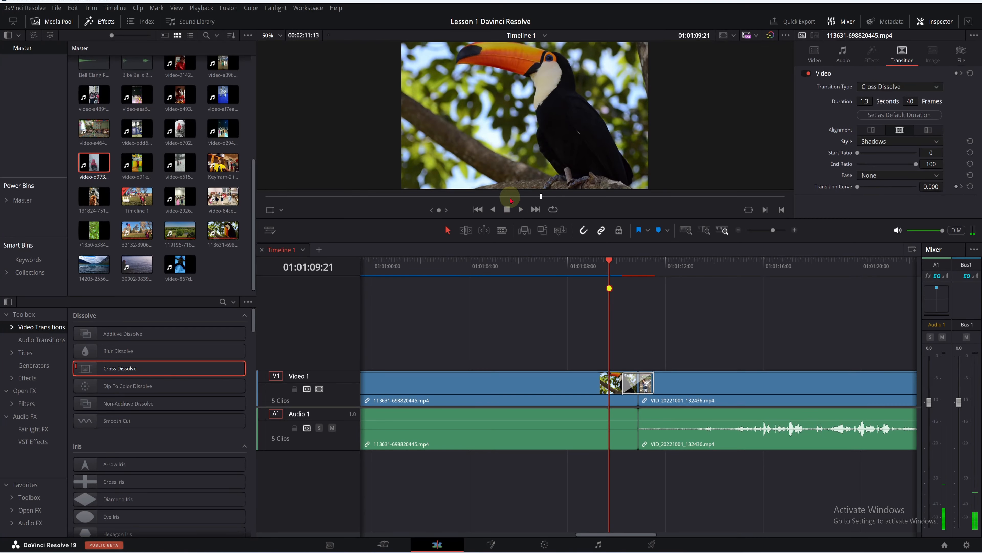
pyautogui.click(520, 210)
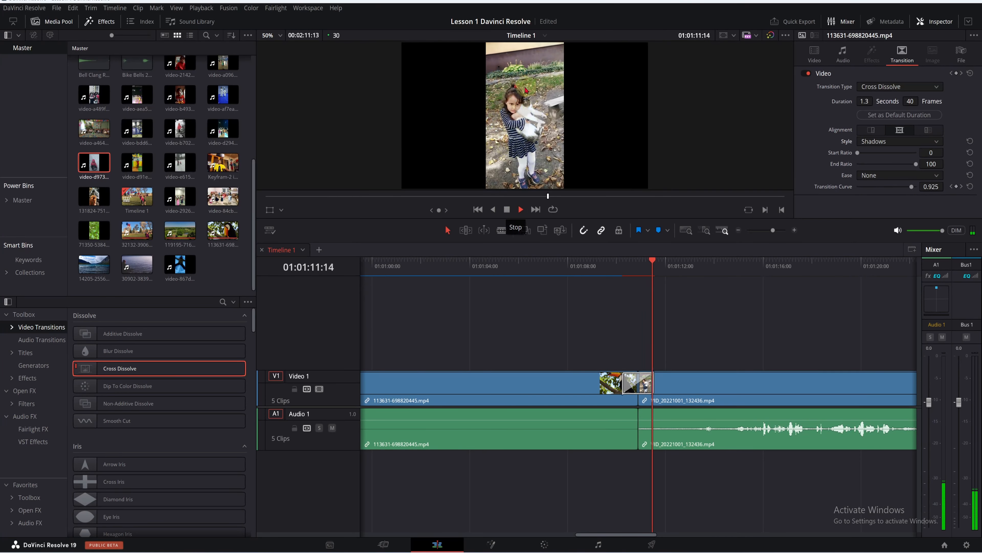
pyautogui.click(507, 209)
# Set the Cross Dissolve's ease to Custom, keep the Shadows style, and play through the transition.
pyautogui.click(936, 182)
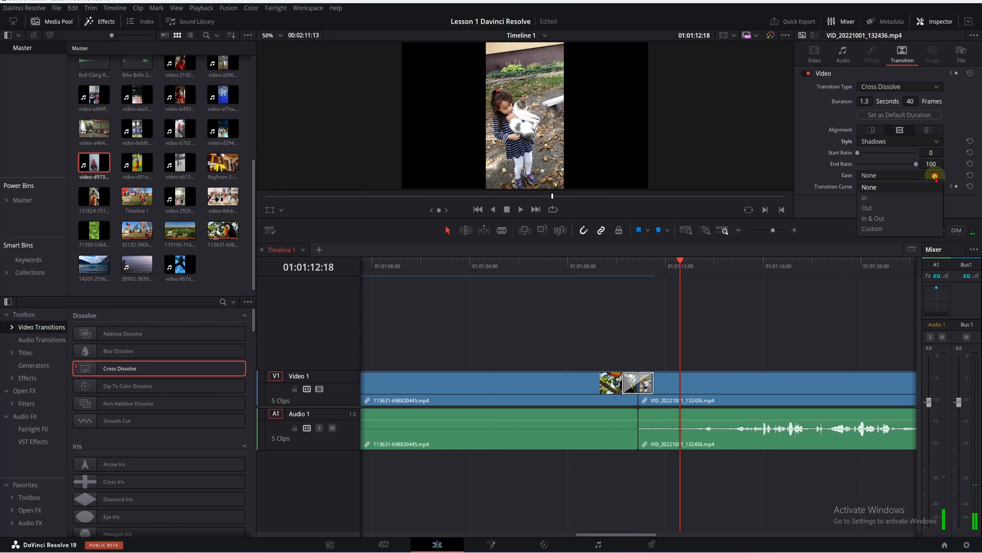
pyautogui.click(882, 224)
pyautogui.click(934, 145)
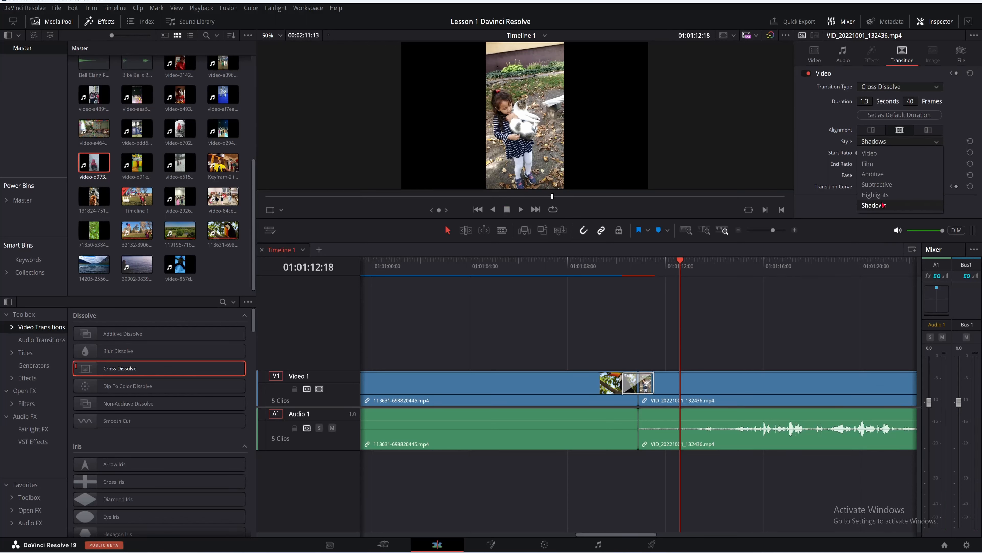
pyautogui.click(882, 204)
pyautogui.moveTo(681, 266); pyautogui.dragTo(619, 271)
pyautogui.click(519, 209)
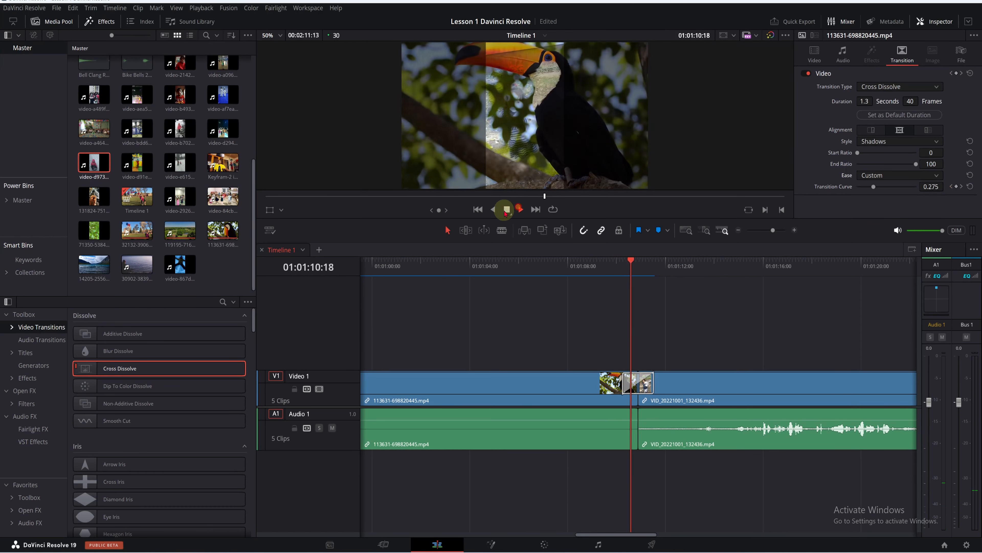
pyautogui.click(505, 209)
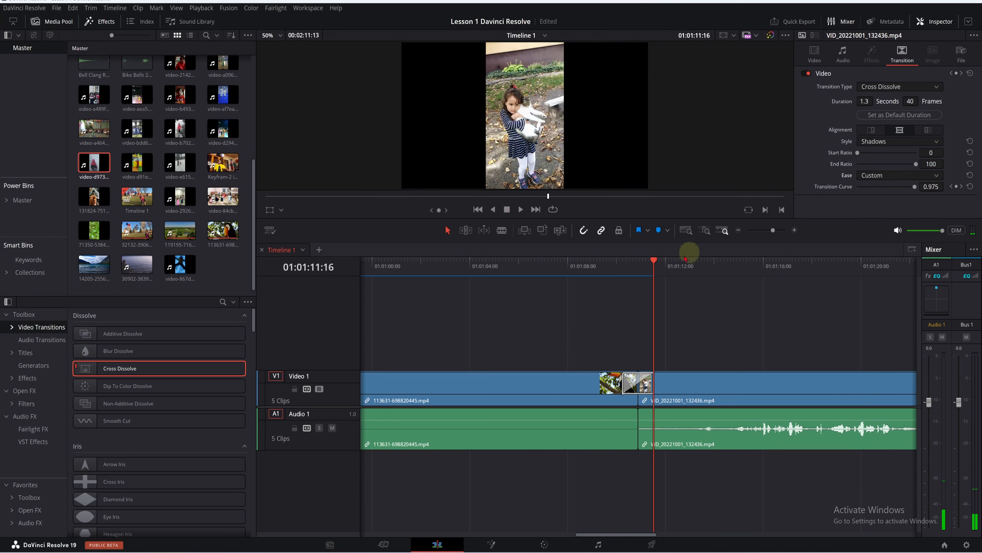
# Scrub back over the Cross Dissolve, look through the available styles, and replay the transition.
pyautogui.moveTo(653, 276); pyautogui.dragTo(641, 274)
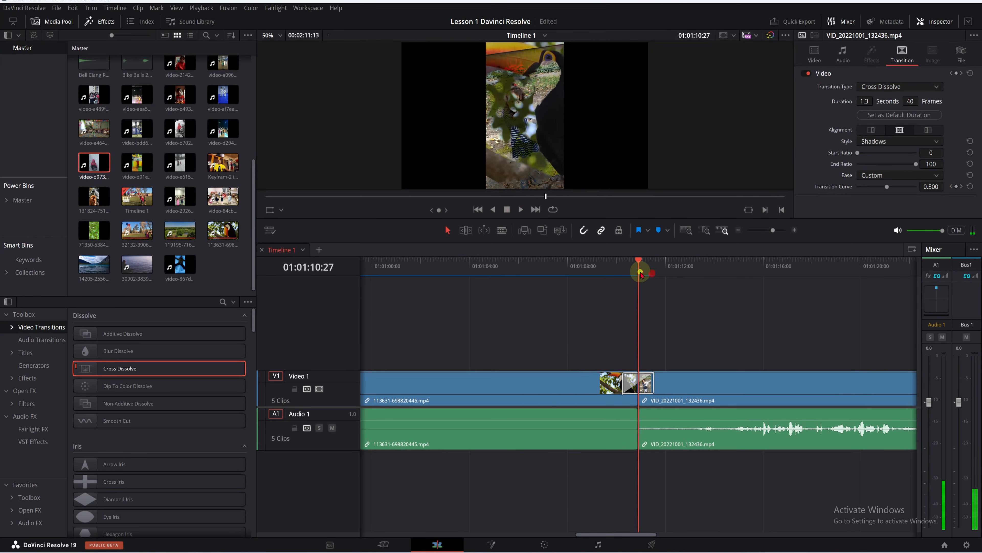
pyautogui.click(931, 143)
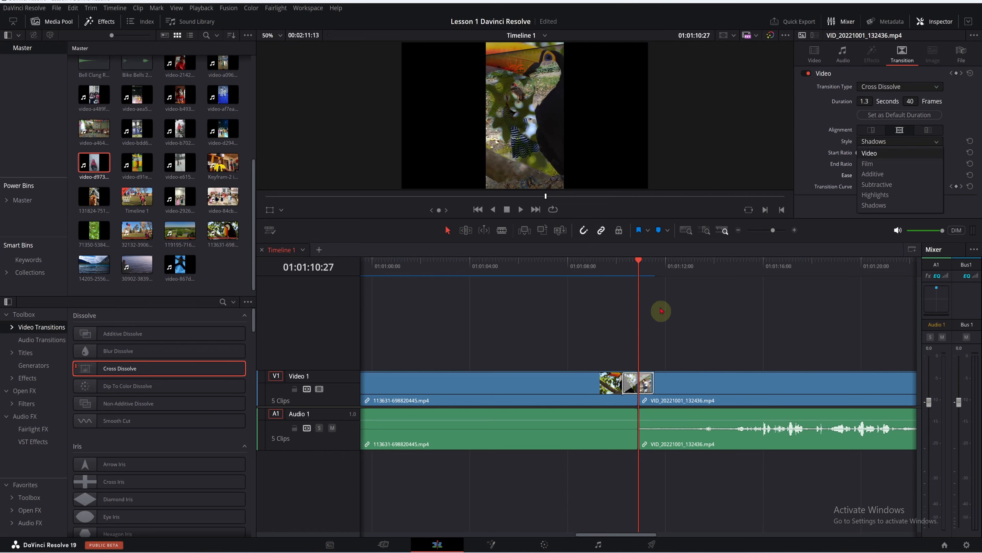
pyautogui.moveTo(639, 266); pyautogui.dragTo(603, 270)
pyautogui.click(518, 209)
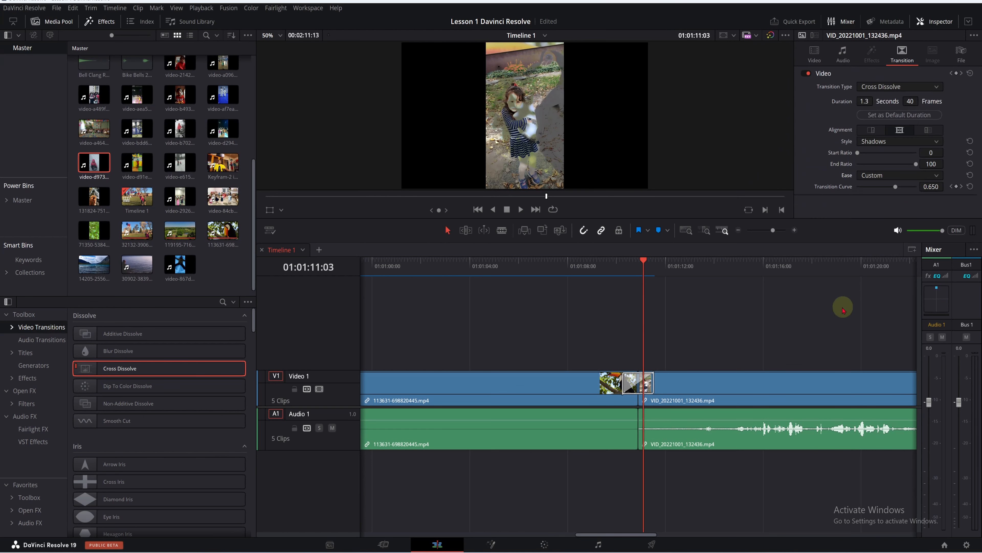
# Go to the start of the timeline and delete the Blur Dissolve between the first two clips.
pyautogui.moveTo(644, 268); pyautogui.dragTo(377, 311)
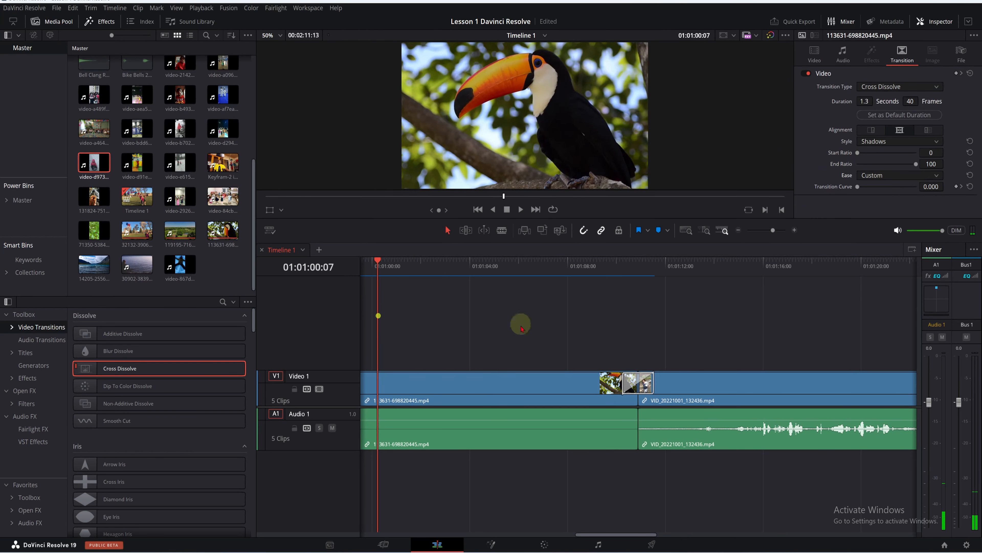
pyautogui.moveTo(379, 271); pyautogui.dragTo(473, 309)
pyautogui.click(510, 389)
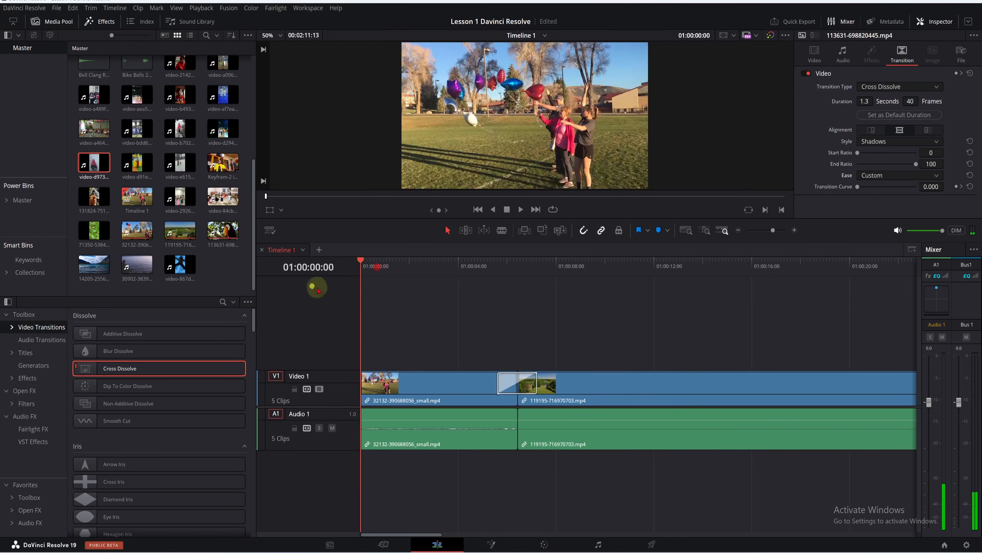
pyautogui.moveTo(512, 387); pyautogui.dragTo(520, 385)
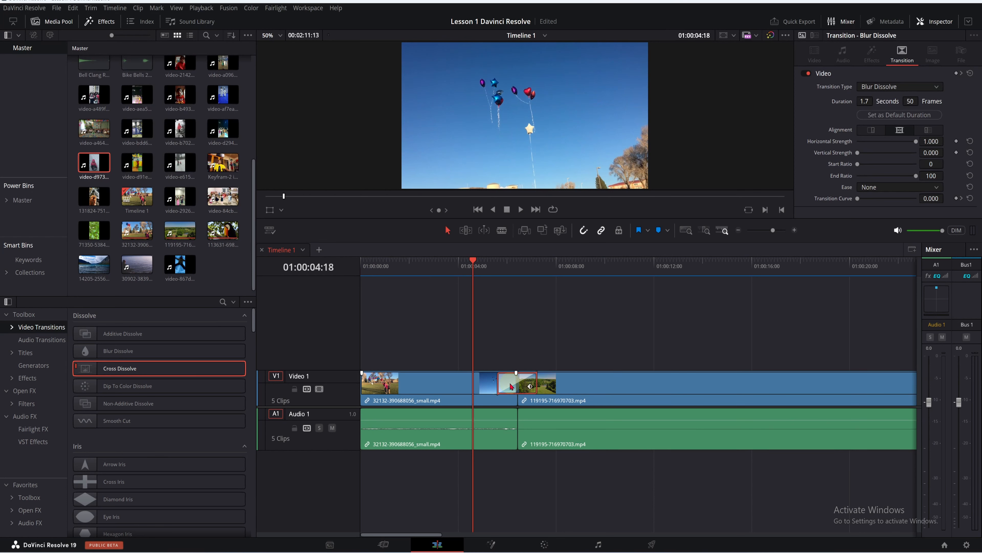
pyautogui.press('Delete')
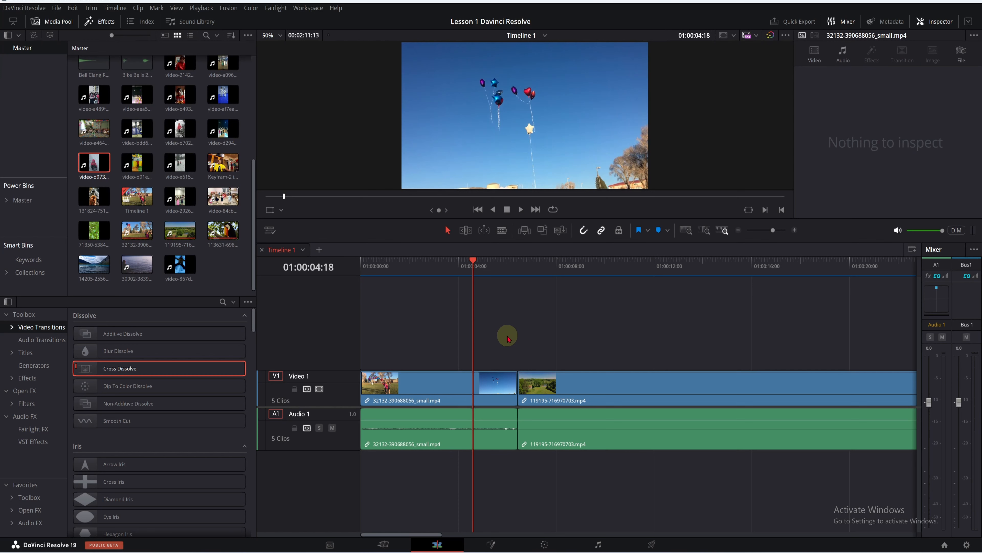
pyautogui.press('shift')
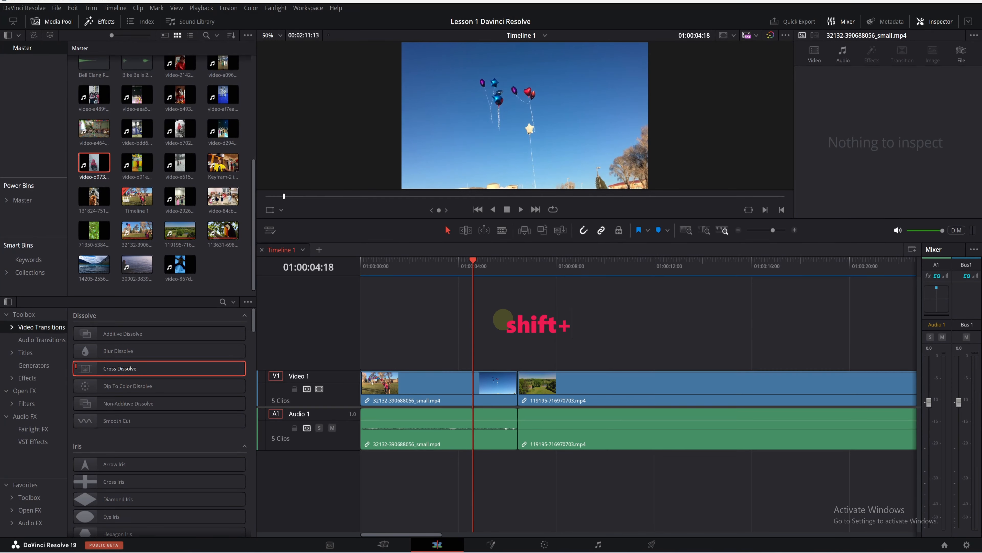
pyautogui.write('+backspace')
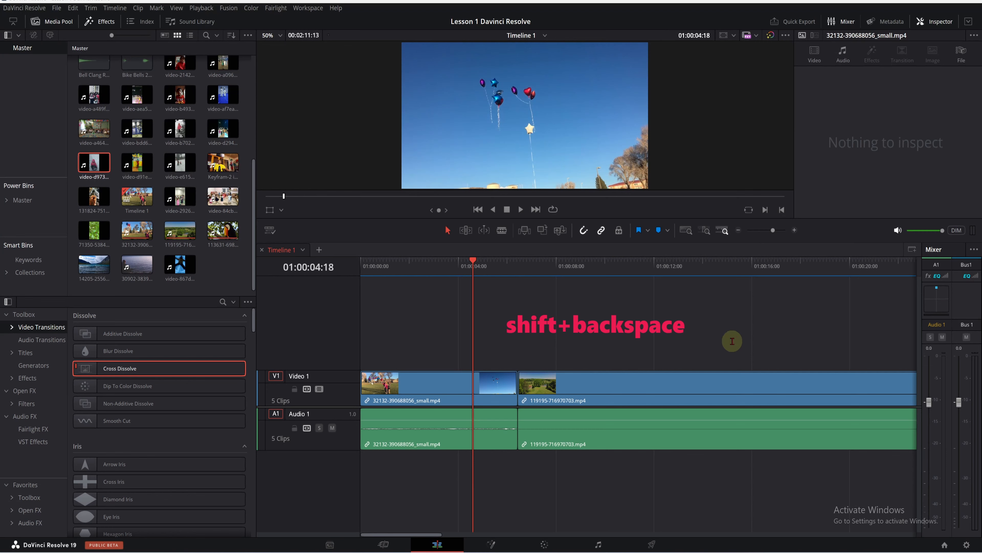
# Apply the Arrow Iris video transition to the cut between the first two clips.
pyautogui.scroll(-3, 139, 445)
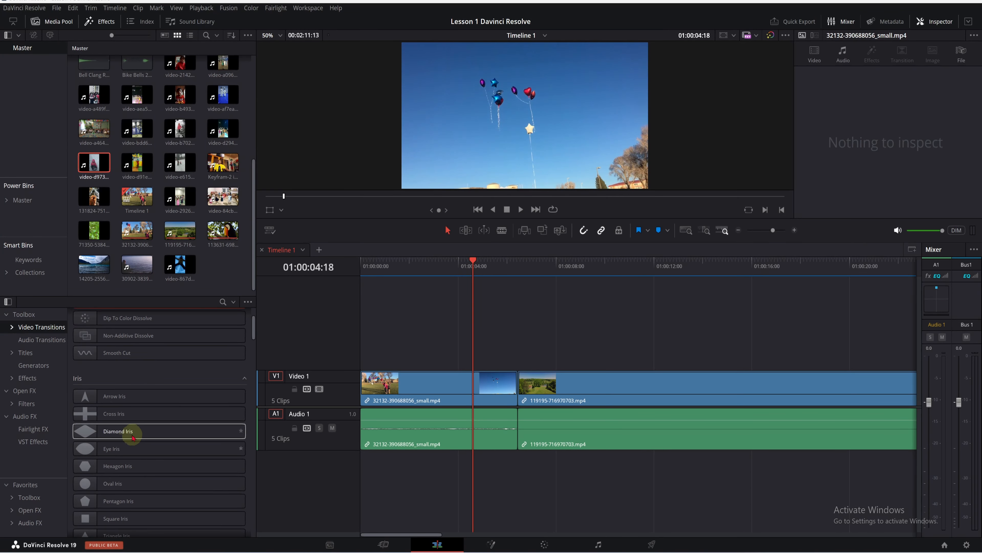
pyautogui.scroll(-1, 91, 389)
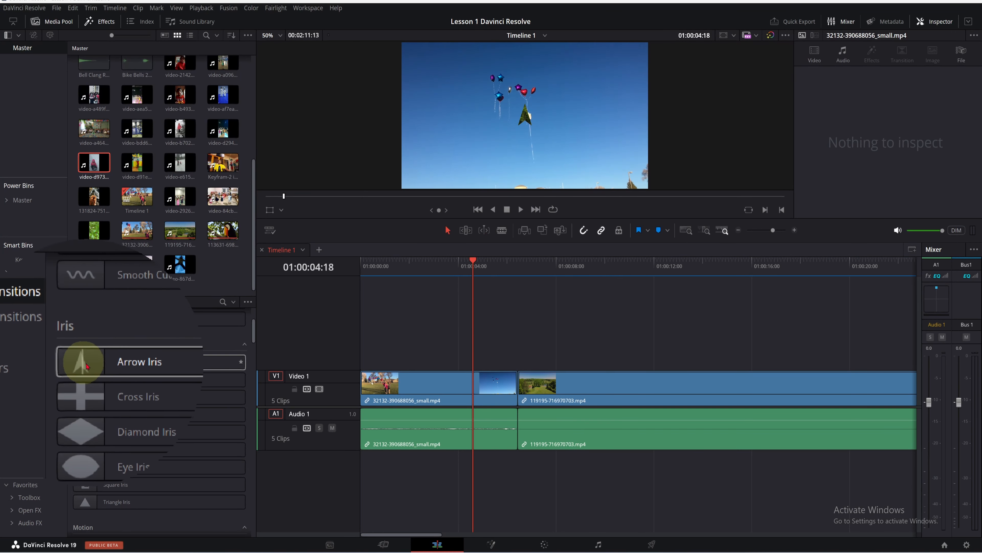
pyautogui.moveTo(83, 366); pyautogui.dragTo(536, 396)
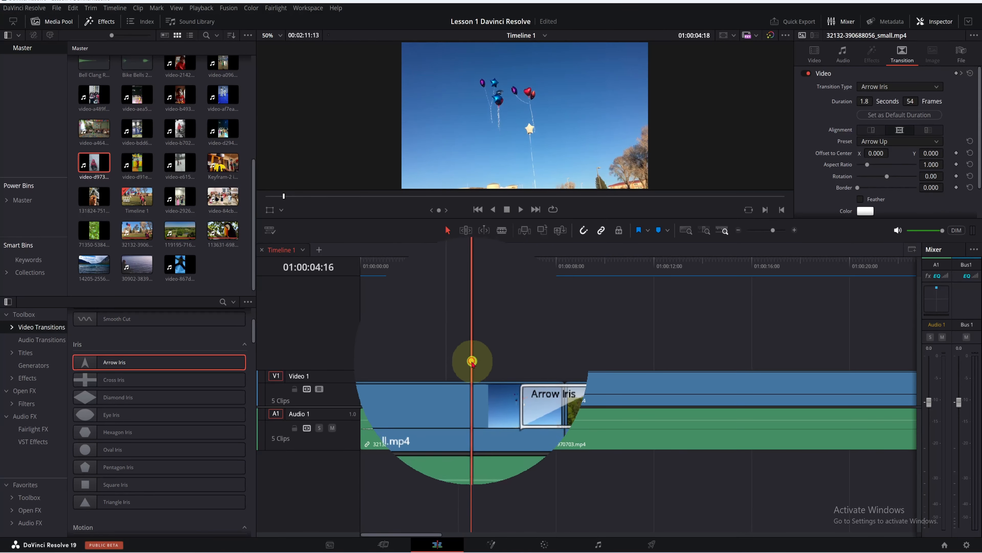
# Play the timeline from just before the Arrow Iris and return the playhead to before the transition.
pyautogui.moveTo(467, 362); pyautogui.dragTo(491, 341)
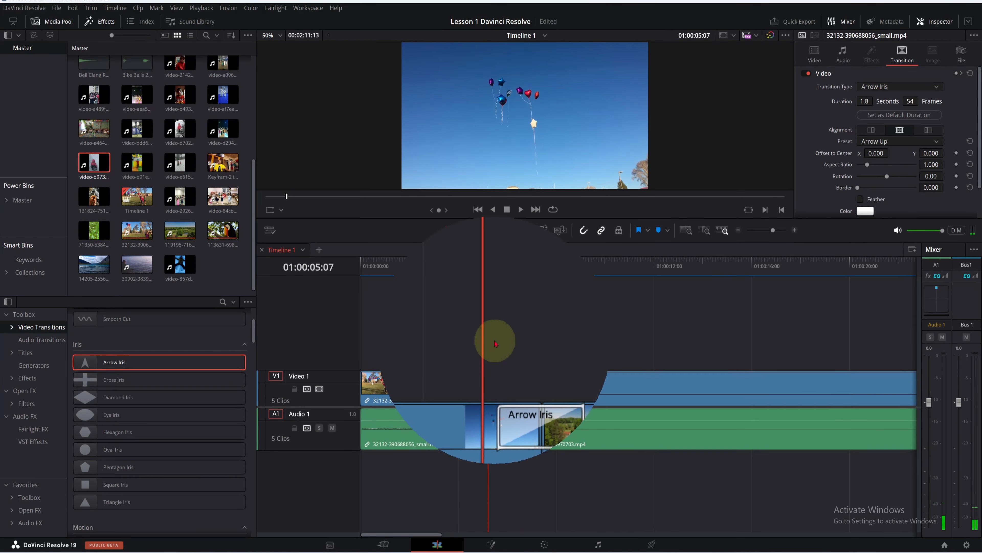
pyautogui.press('space')
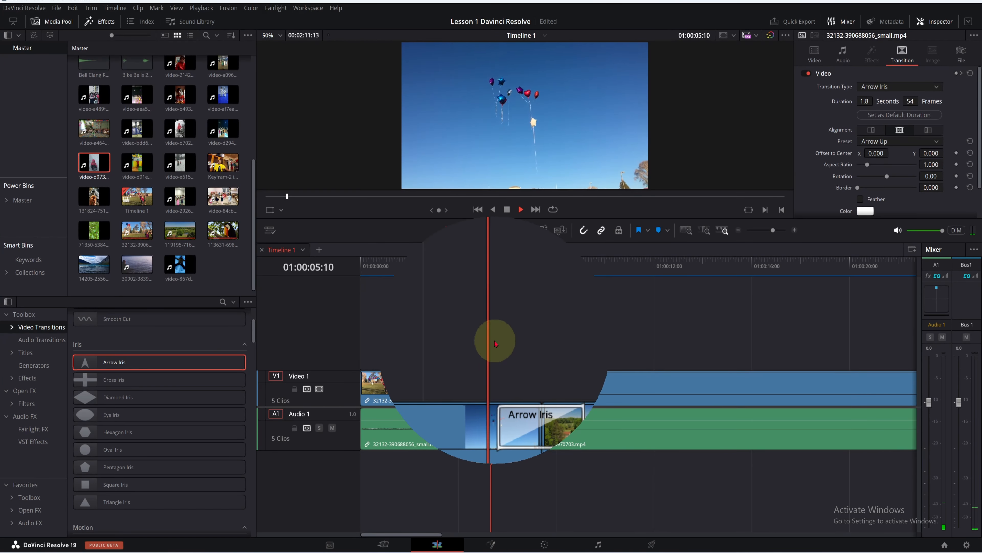
pyautogui.click(507, 209)
pyautogui.moveTo(597, 359); pyautogui.dragTo(484, 373)
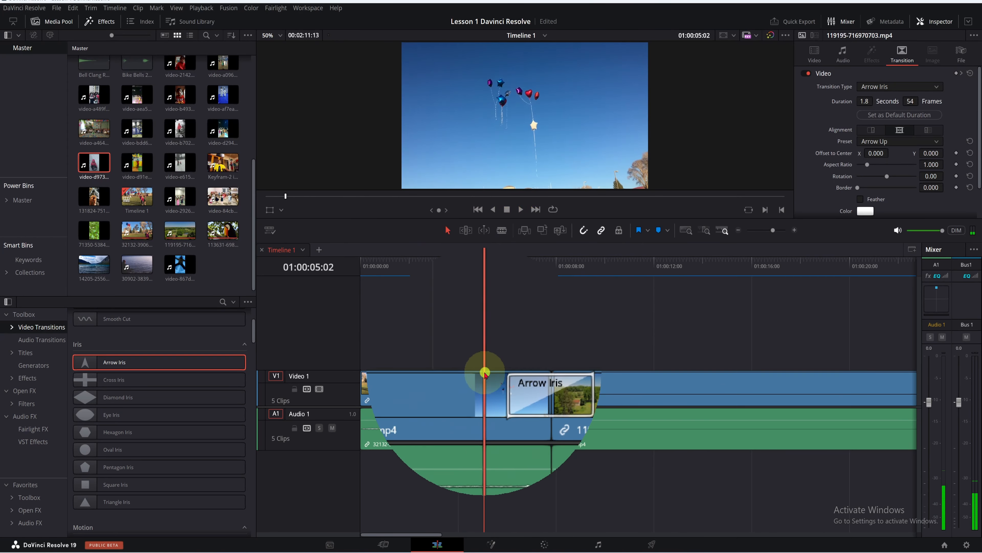
# Align the Arrow Iris to end at the cut, and switch its alignment back to centred on the cut.
pyautogui.doubleClick(485, 372)
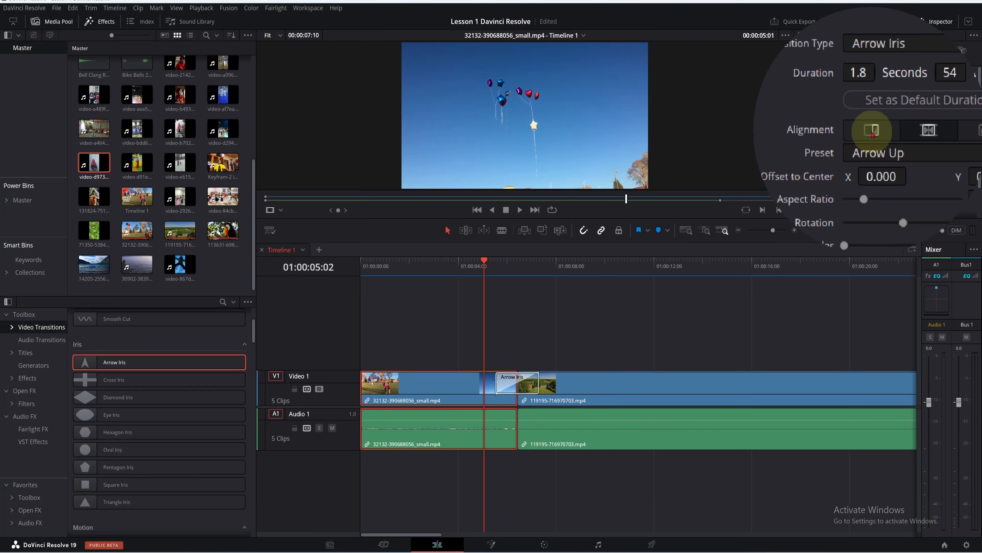
pyautogui.click(873, 133)
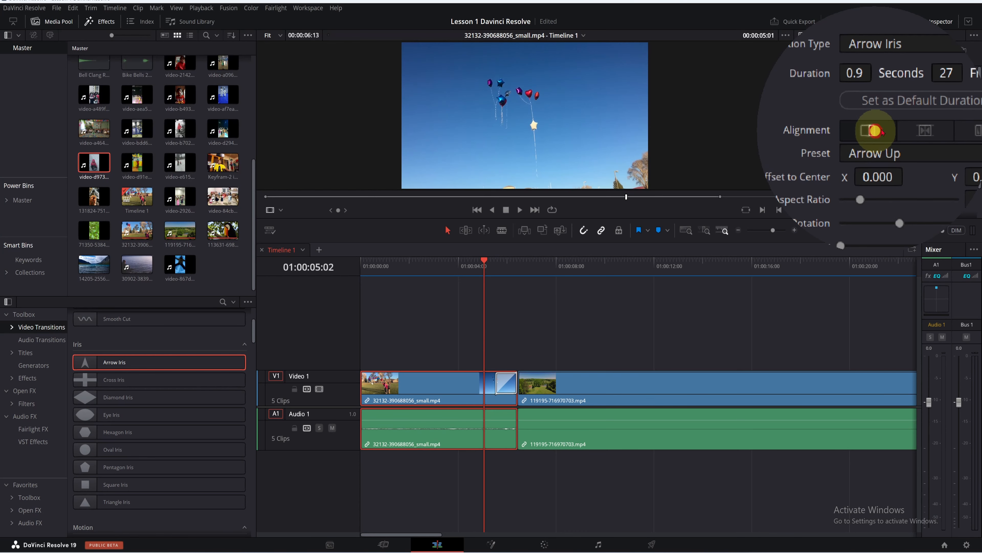
pyautogui.click(901, 133)
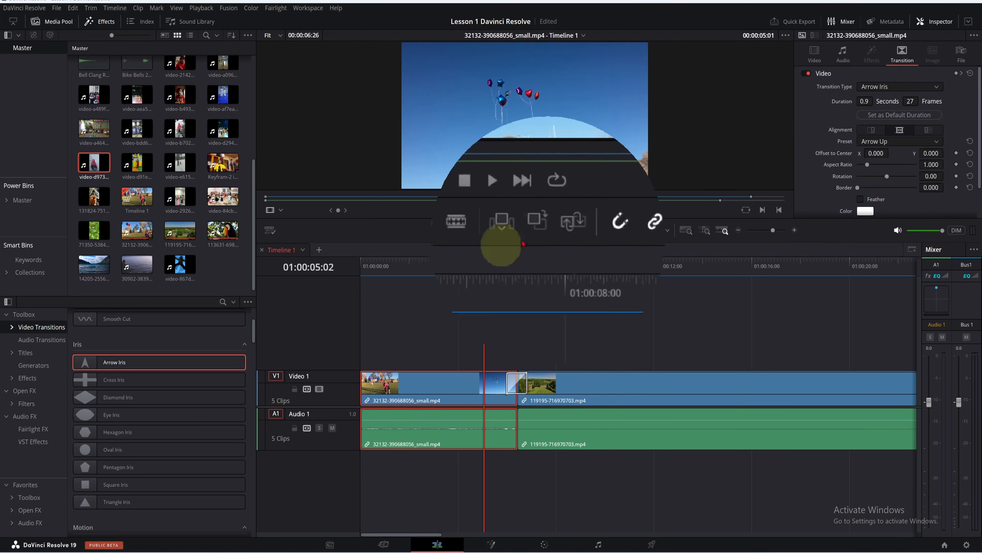
# With the playhead inside the Arrow Iris, set its aspect ratio to 1.519 and its center offset to X -35, Y -48.
pyautogui.moveTo(483, 271); pyautogui.dragTo(518, 273)
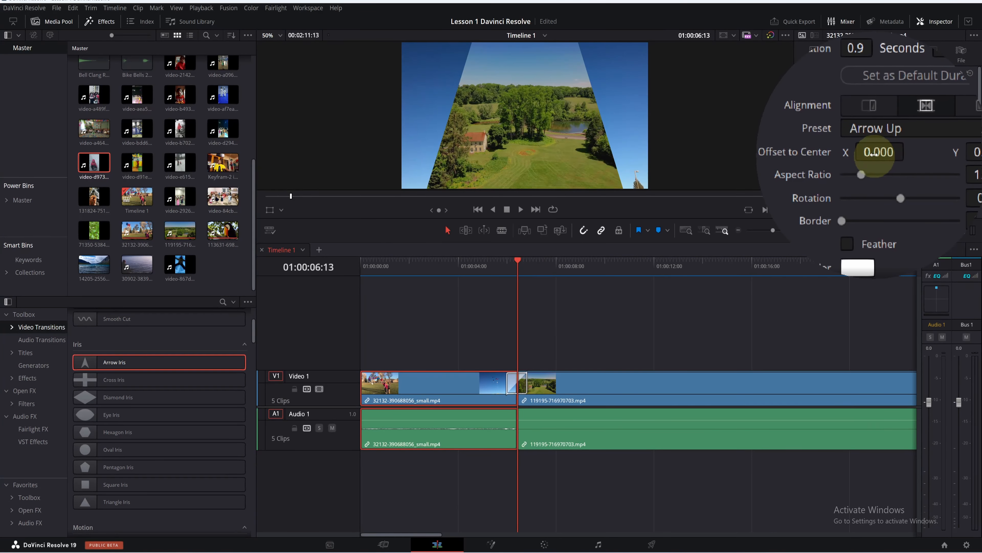
pyautogui.moveTo(875, 155); pyautogui.dragTo(892, 164)
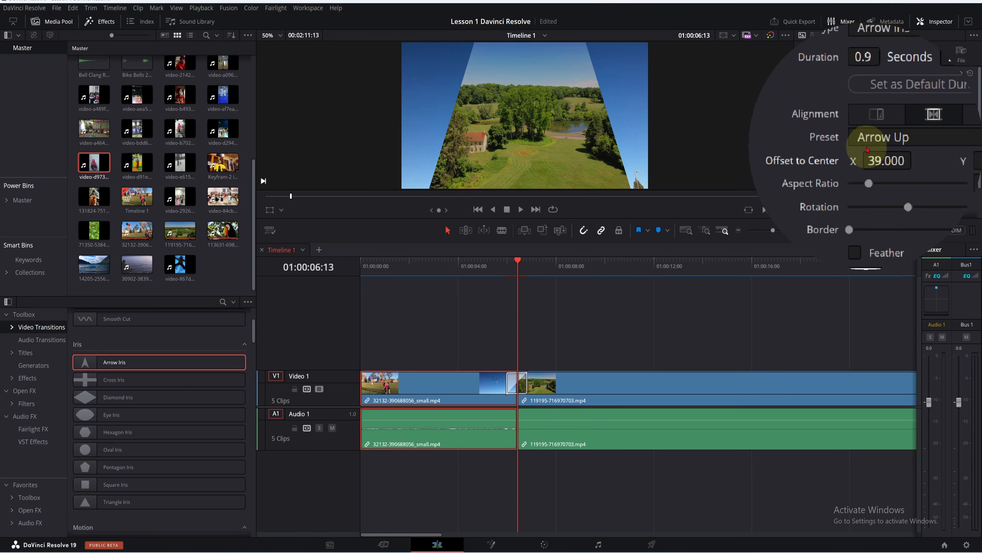
pyautogui.moveTo(927, 158); pyautogui.dragTo(914, 173)
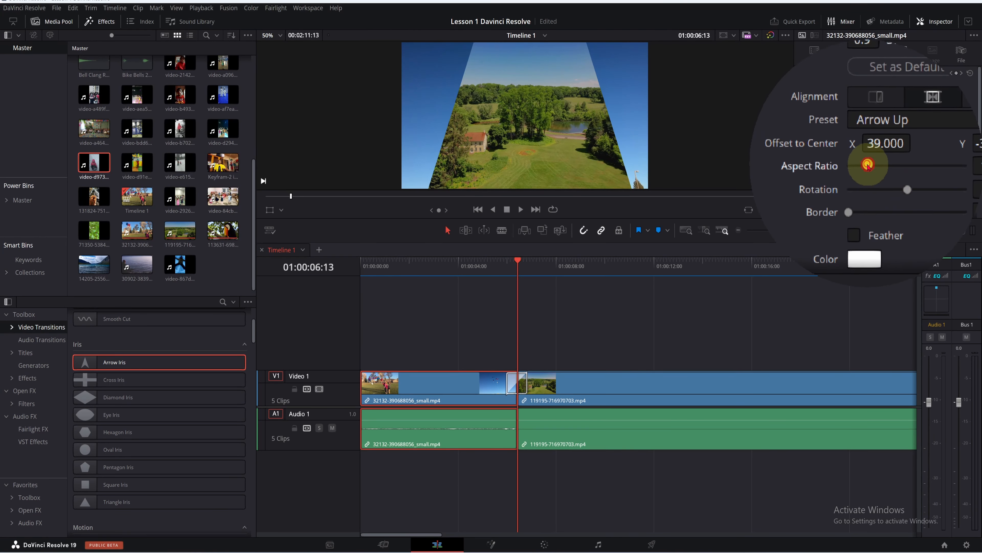
pyautogui.moveTo(868, 165)
pyautogui.mouseDown()
pyautogui.moveTo(855, 158)
pyautogui.moveTo(884, 165)
pyautogui.moveTo(873, 164)
pyautogui.mouseUp()
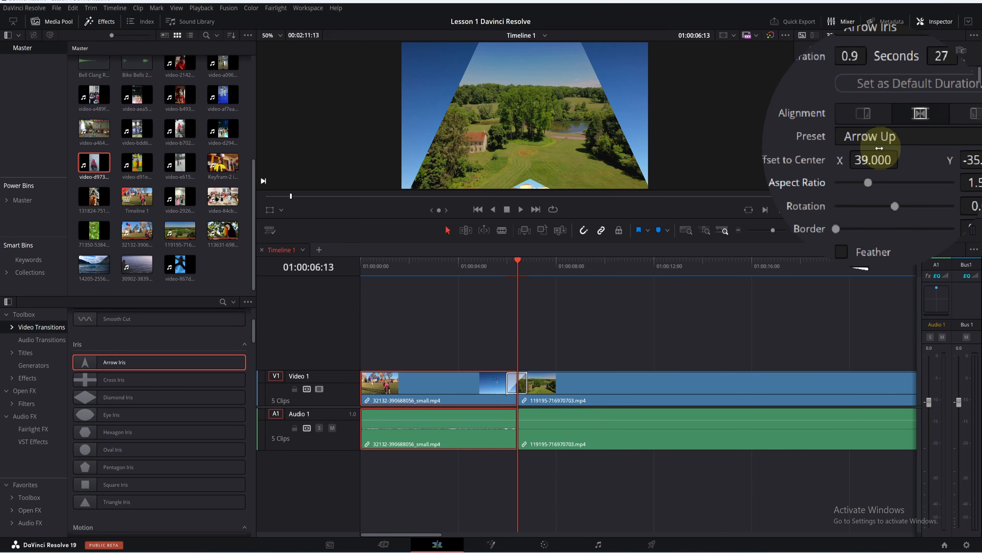
pyautogui.moveTo(924, 156)
pyautogui.mouseDown()
pyautogui.moveTo(888, 176)
pyautogui.moveTo(890, 154)
pyautogui.moveTo(926, 156)
pyautogui.moveTo(868, 160)
pyautogui.moveTo(842, 186)
pyautogui.moveTo(923, 149)
pyautogui.mouseUp()
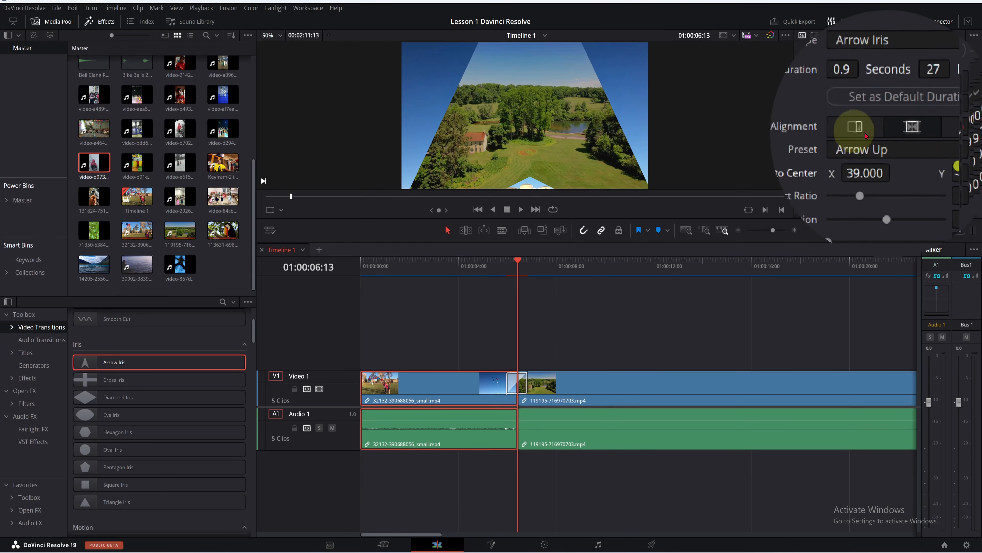
pyautogui.moveTo(871, 154); pyautogui.dragTo(838, 154)
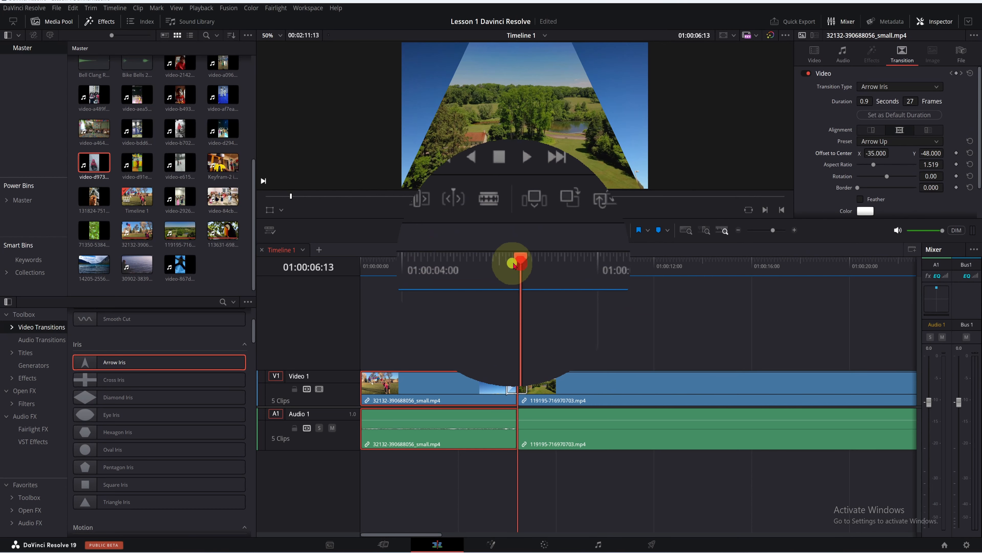
# Set the Arrow Iris's rotation to -107.18 and play through the rest of the transition.
pyautogui.scroll(2, 518, 269)
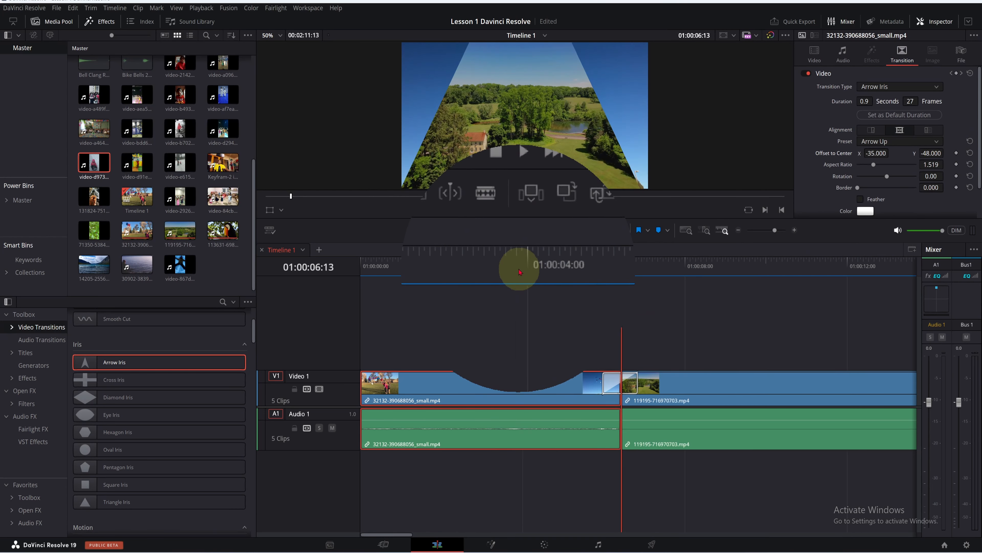
pyautogui.scroll(2, 519, 270)
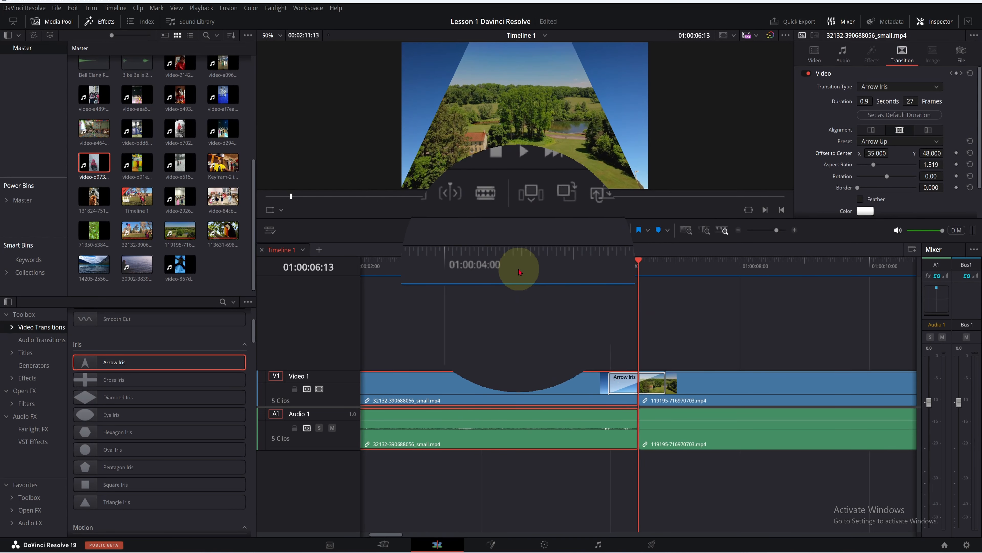
pyautogui.click(638, 262)
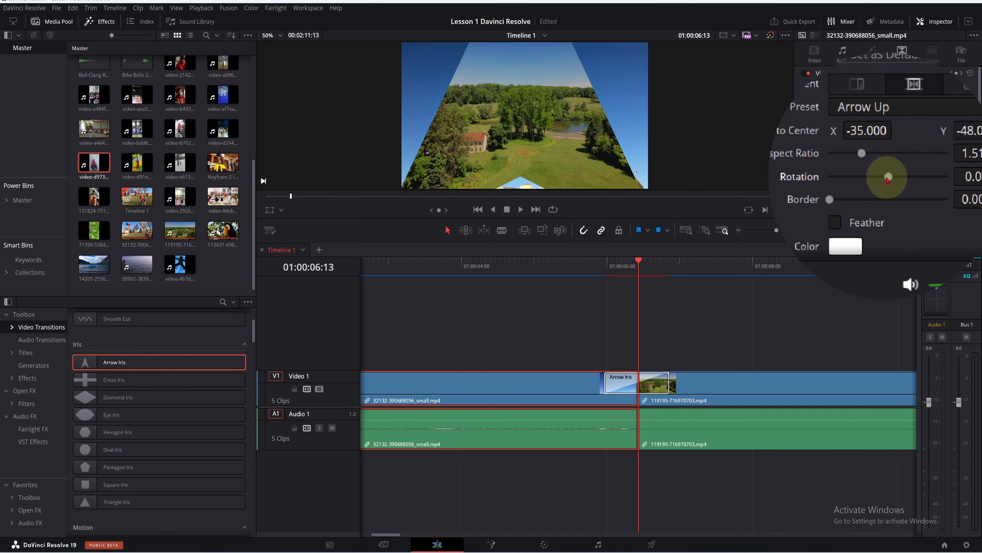
pyautogui.moveTo(888, 180); pyautogui.dragTo(879, 183)
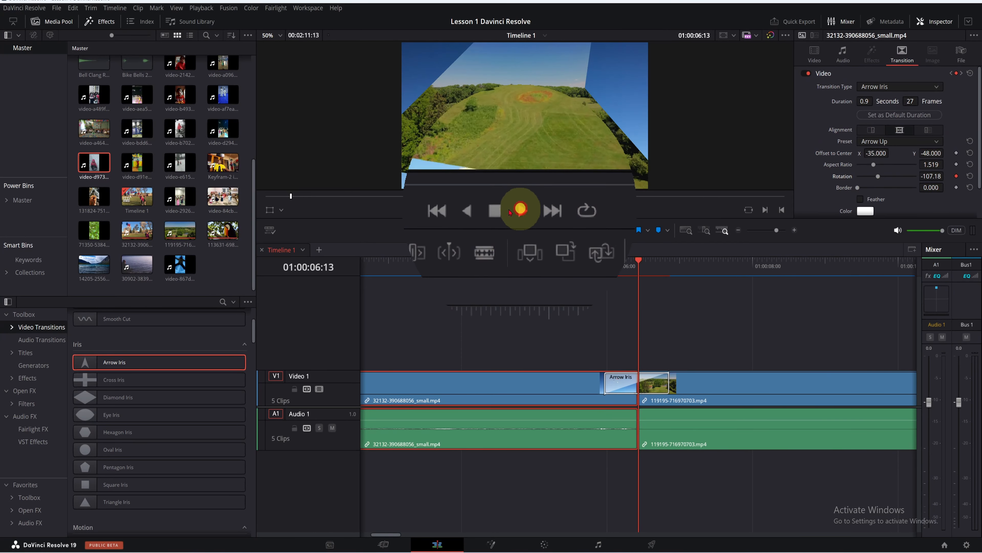
pyautogui.click(520, 209)
pyautogui.click(507, 209)
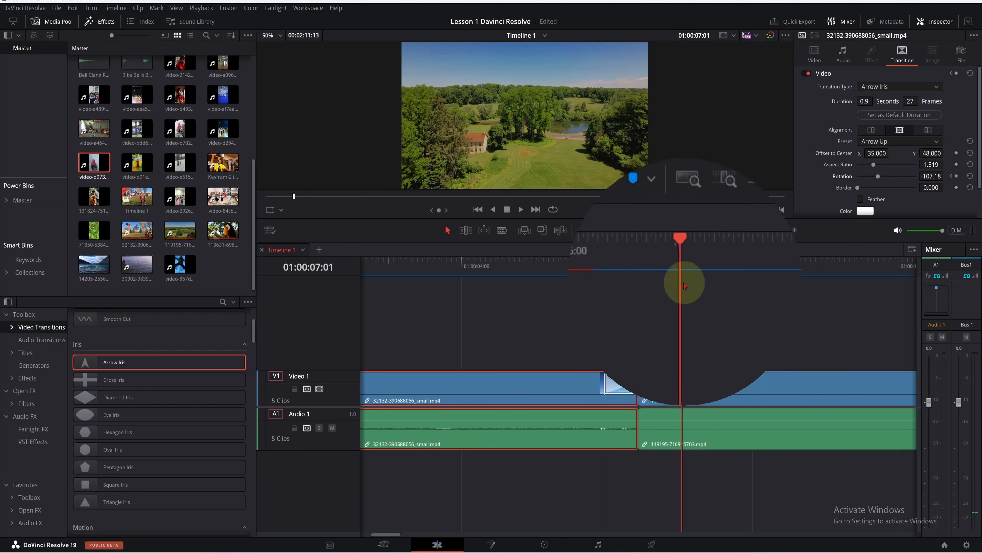
# With the playhead at 01:00:06:18 inside the Arrow Iris, set its rotation to 2.75, aspect ratio to 2.472 and border to 18.320.
pyautogui.moveTo(683, 282); pyautogui.dragTo(651, 265)
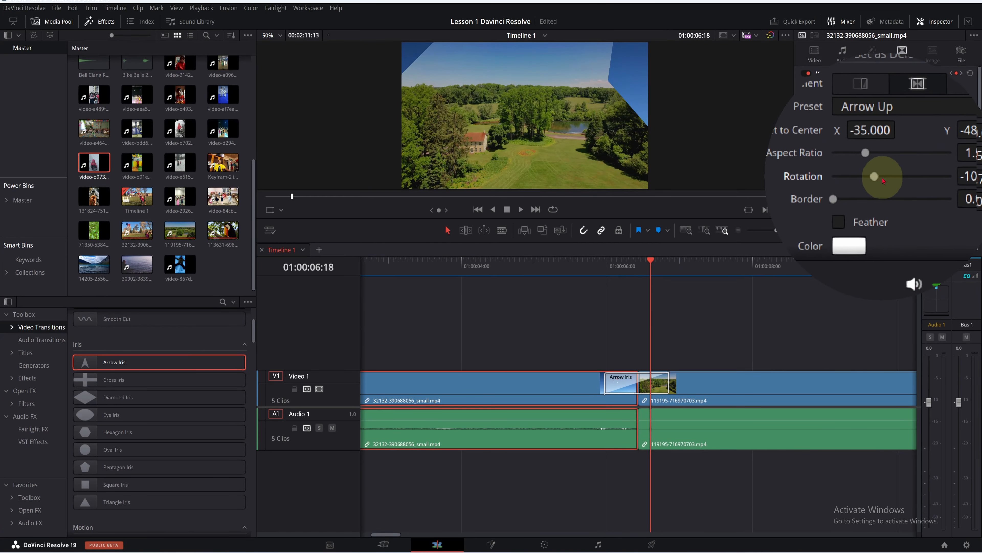
pyautogui.moveTo(880, 179); pyautogui.dragTo(887, 178)
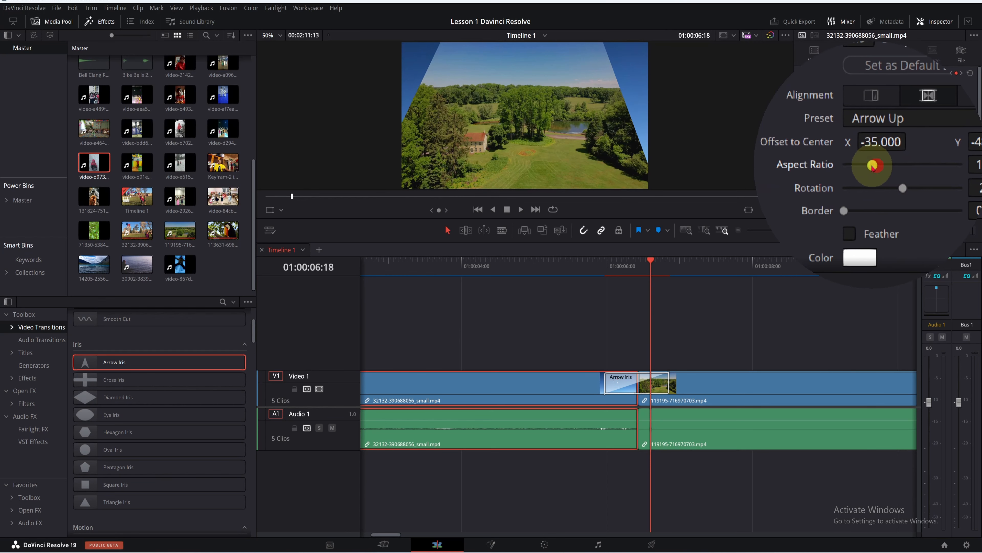
pyautogui.moveTo(869, 168); pyautogui.dragTo(871, 173)
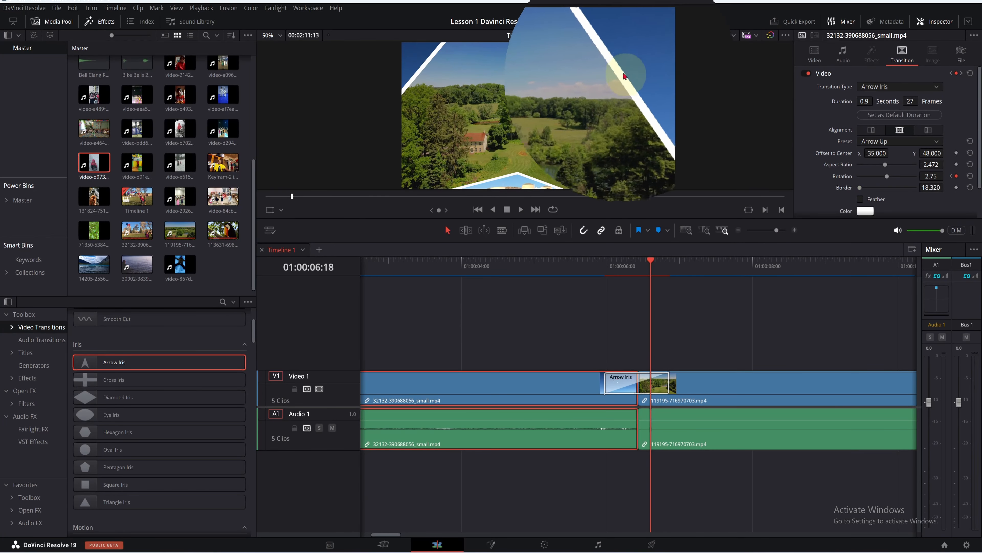
# Change the Arrow Iris's border color to magenta #ff15fb.
pyautogui.click(873, 214)
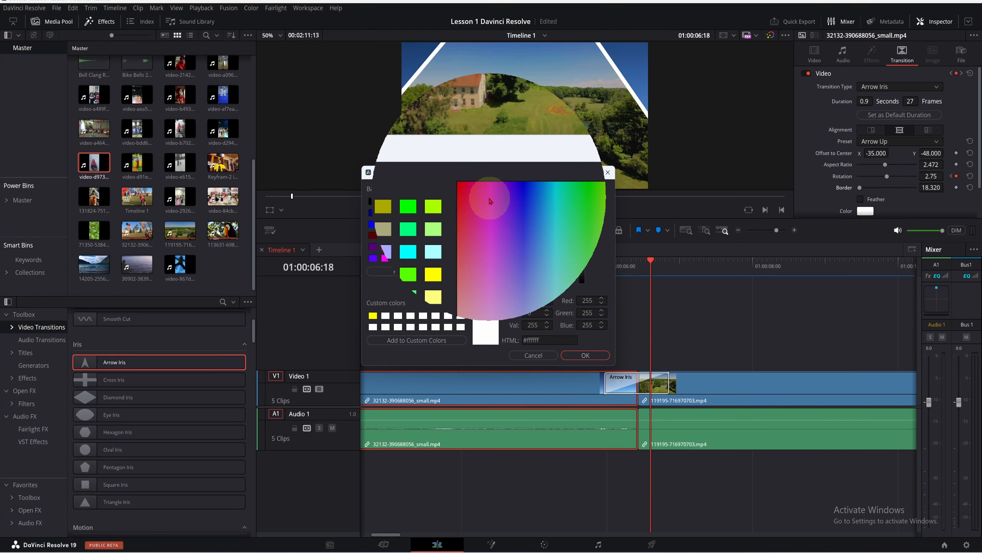
pyautogui.click(489, 199)
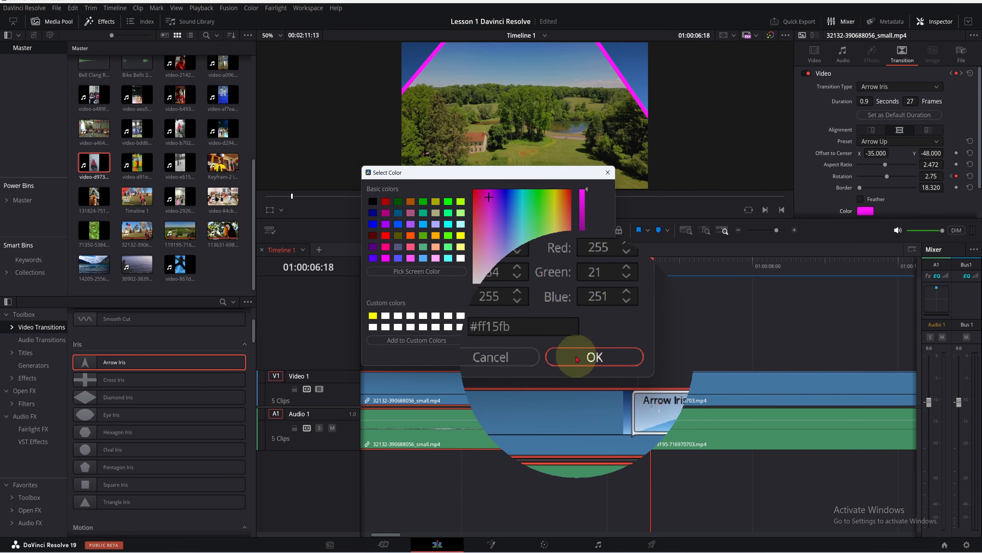
pyautogui.click(585, 355)
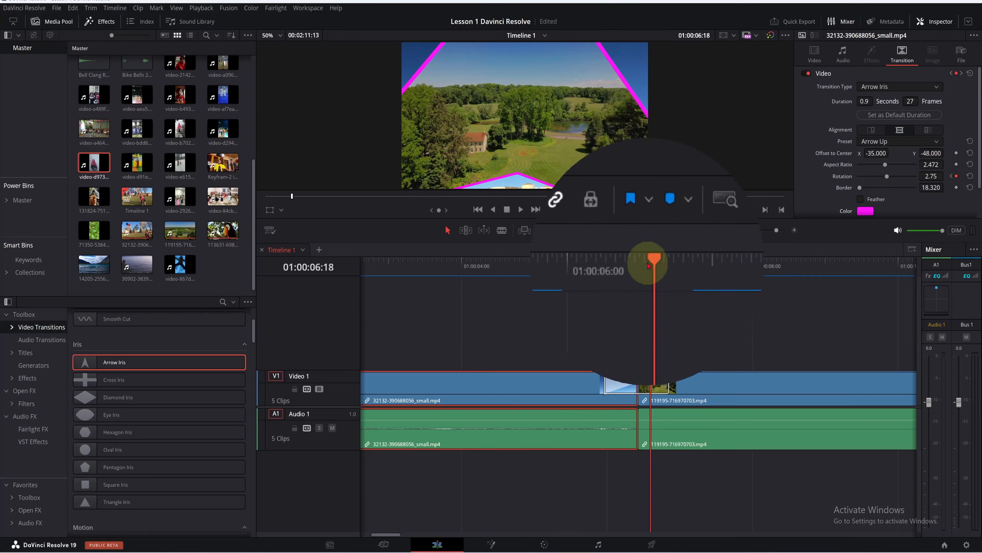
# Play through the Arrow Iris repeatedly from just before the transition to examine its border and rotation.
pyautogui.moveTo(651, 260); pyautogui.dragTo(590, 263)
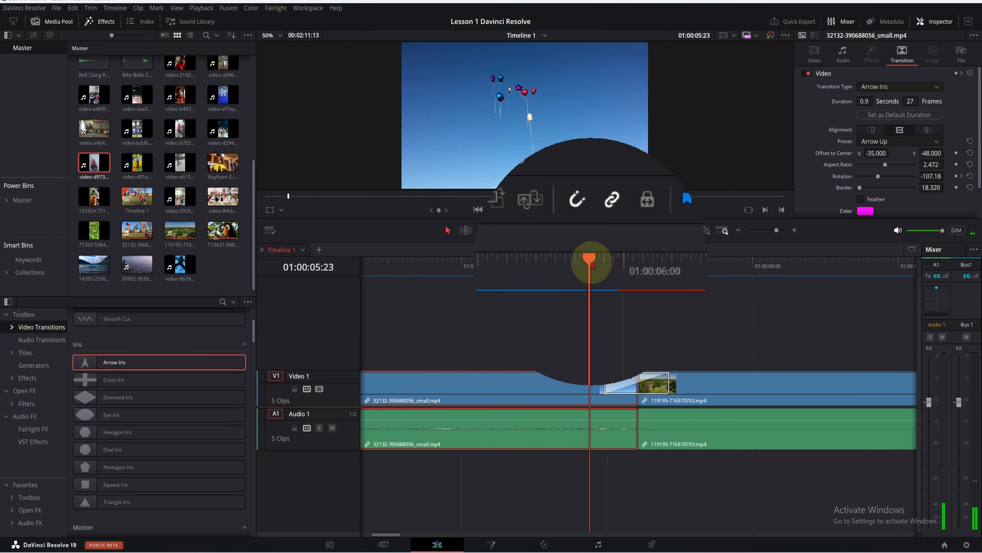
pyautogui.press('space')
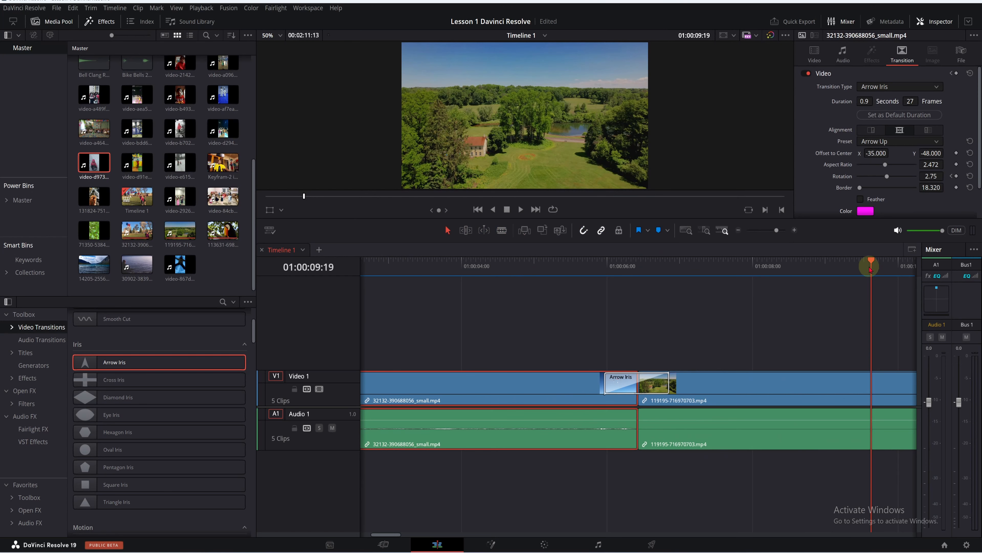
pyautogui.moveTo(871, 269); pyautogui.dragTo(585, 324)
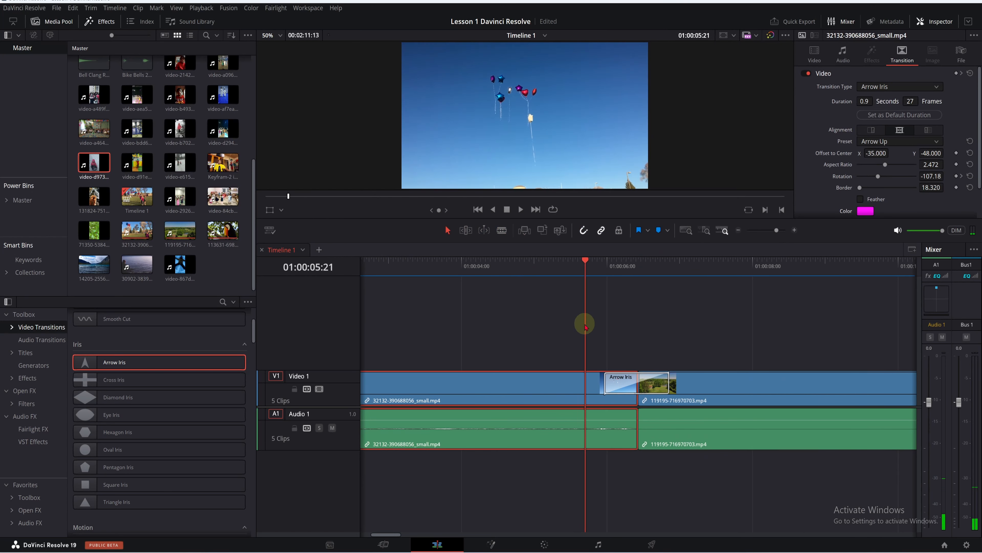
pyautogui.press('space')
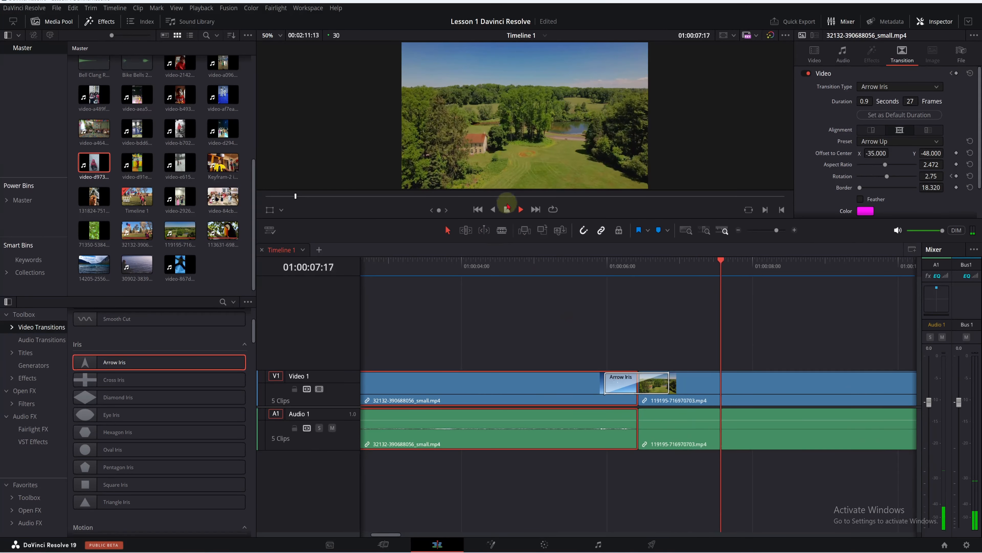
pyautogui.click(507, 208)
pyautogui.moveTo(753, 266); pyautogui.dragTo(581, 282)
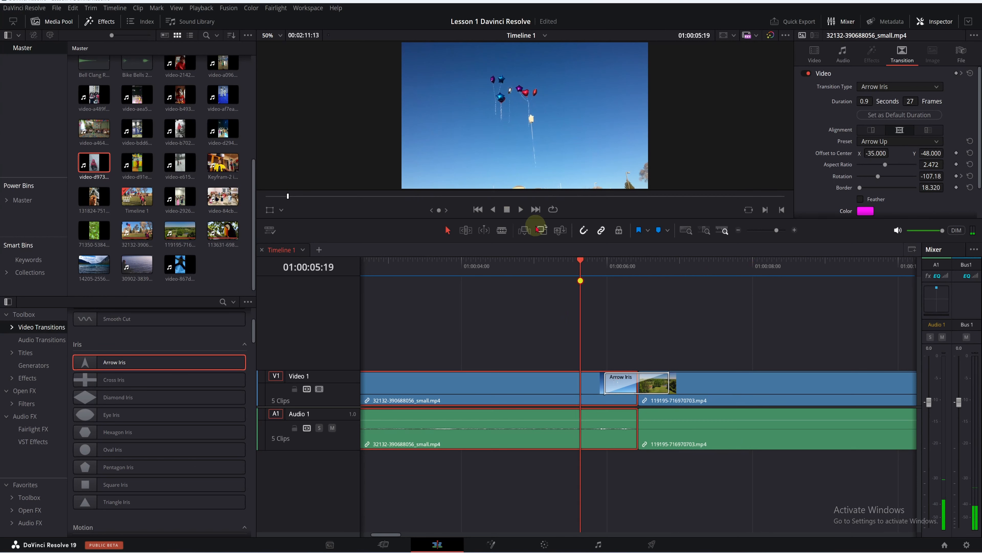
pyautogui.click(522, 210)
pyautogui.click(506, 208)
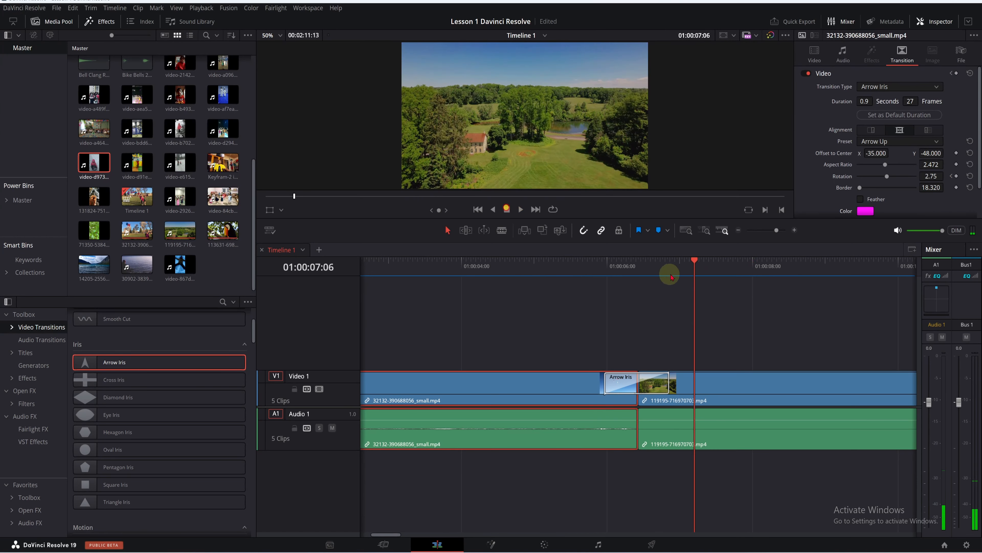
pyautogui.moveTo(705, 268); pyautogui.dragTo(583, 276)
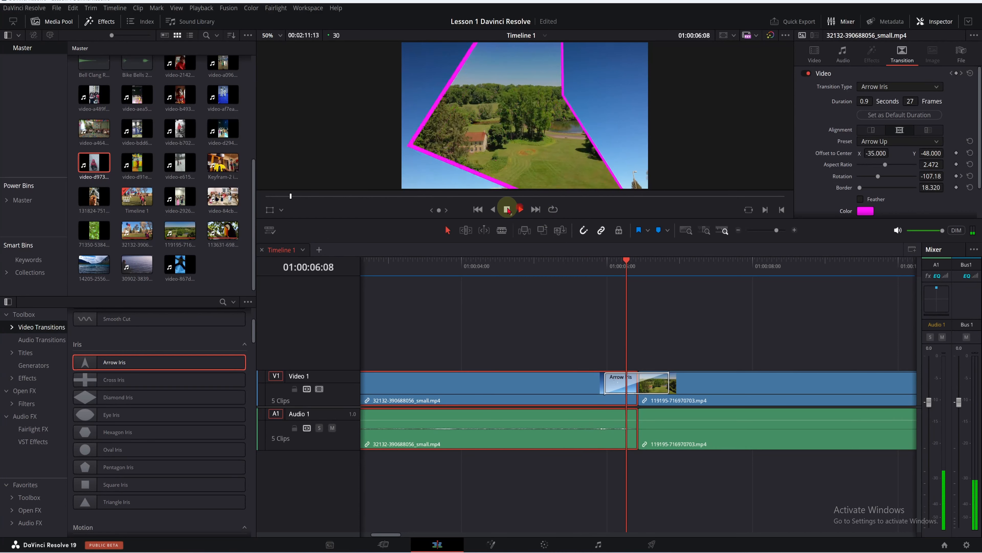
pyautogui.click(507, 208)
# Turn on Feather for the Arrow Iris, play through the transition, and turn Feather off again to compare the border.
pyautogui.moveTo(695, 272); pyautogui.dragTo(618, 270)
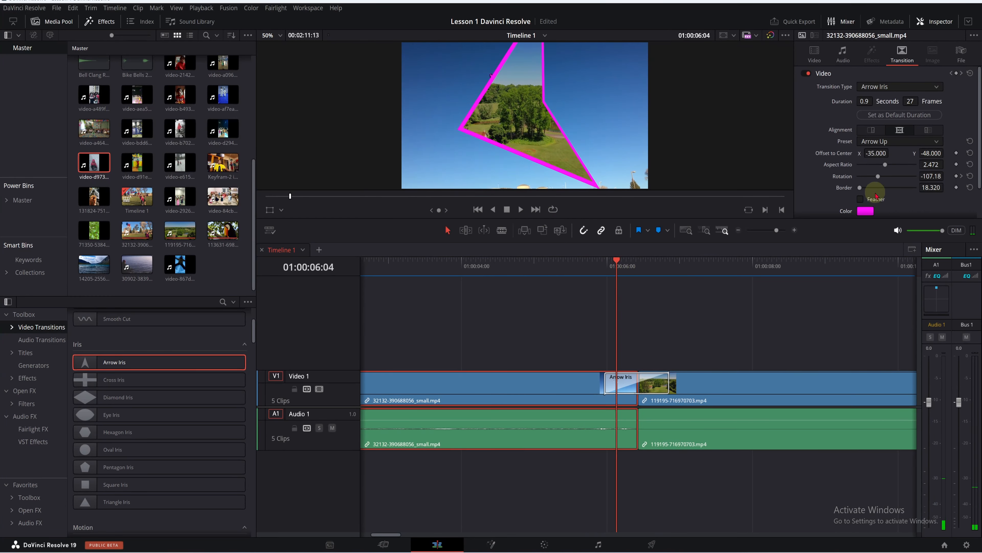
pyautogui.scroll(-1, 872, 198)
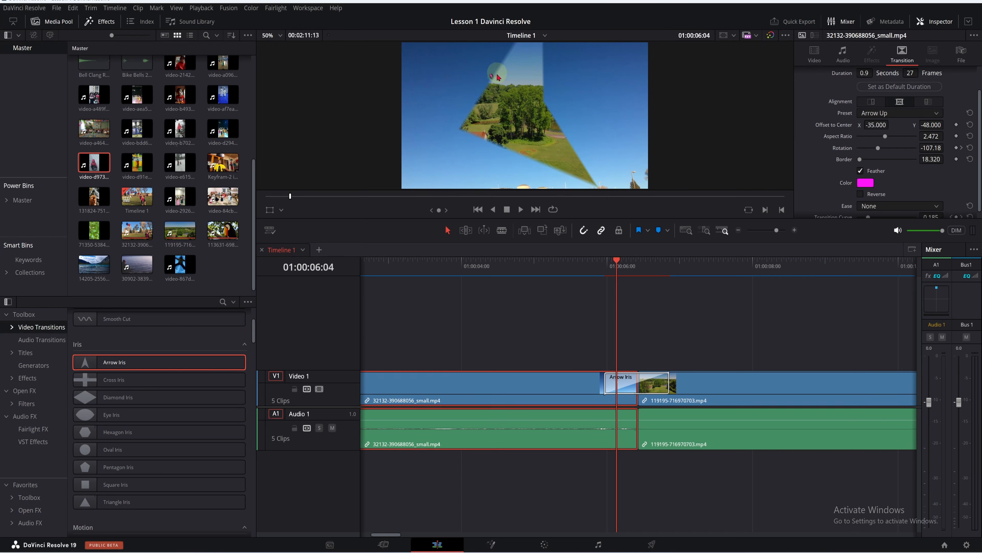
pyautogui.moveTo(616, 269); pyautogui.dragTo(594, 273)
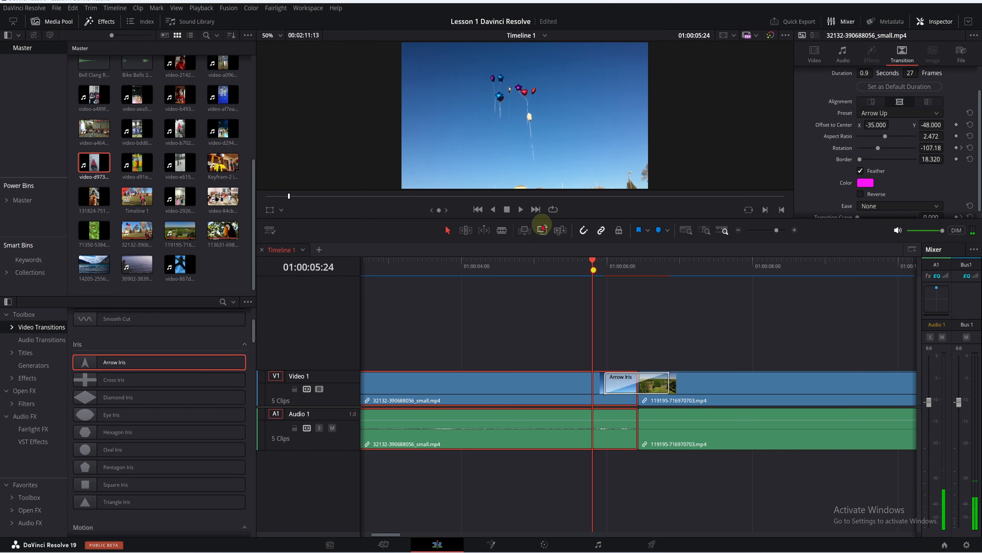
pyautogui.click(521, 209)
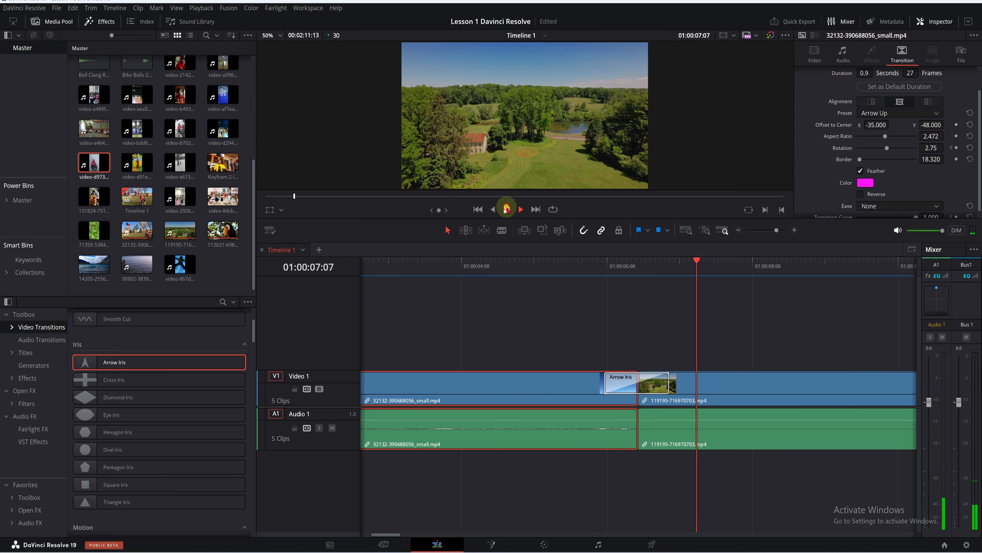
pyautogui.moveTo(708, 274); pyautogui.dragTo(614, 279)
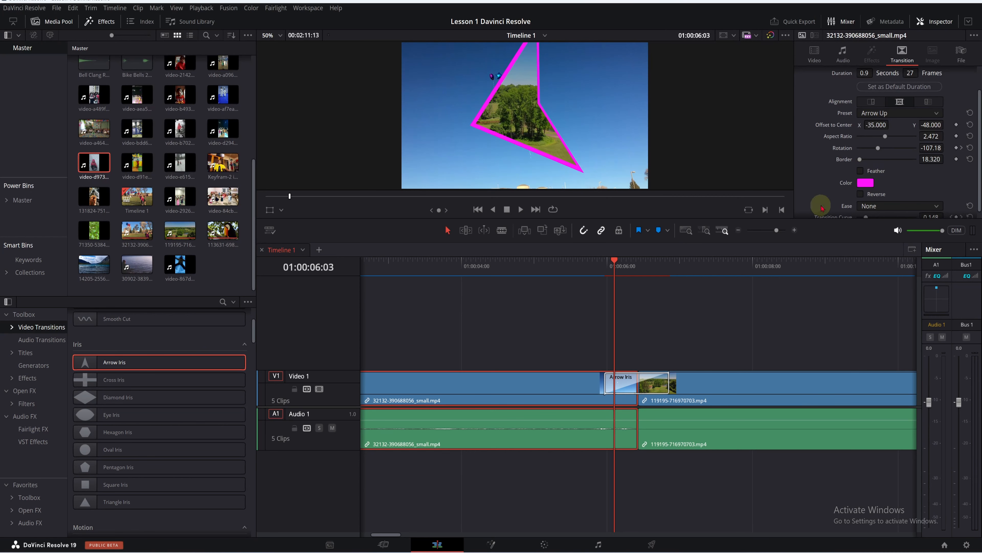
pyautogui.moveTo(622, 274); pyautogui.dragTo(597, 282)
pyautogui.click(520, 211)
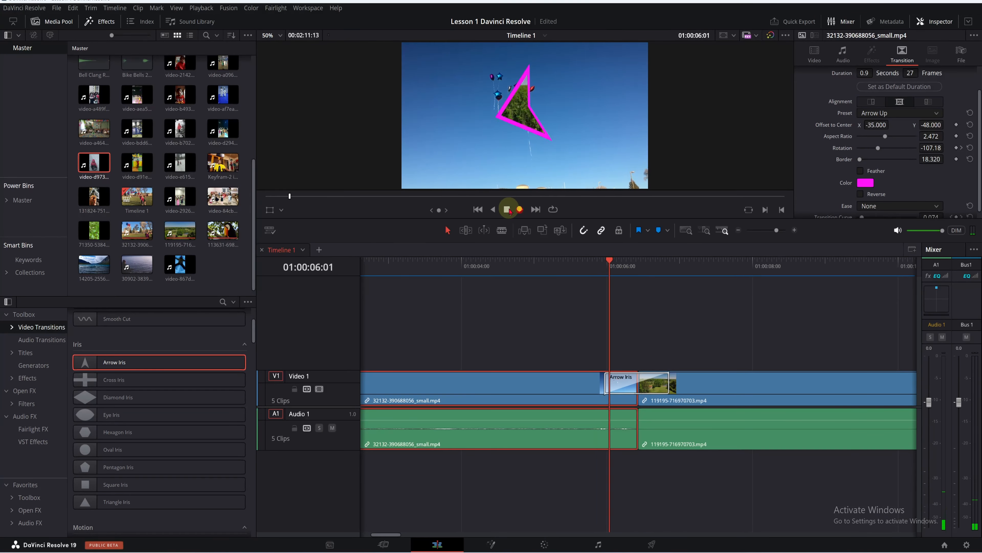
pyautogui.click(901, 175)
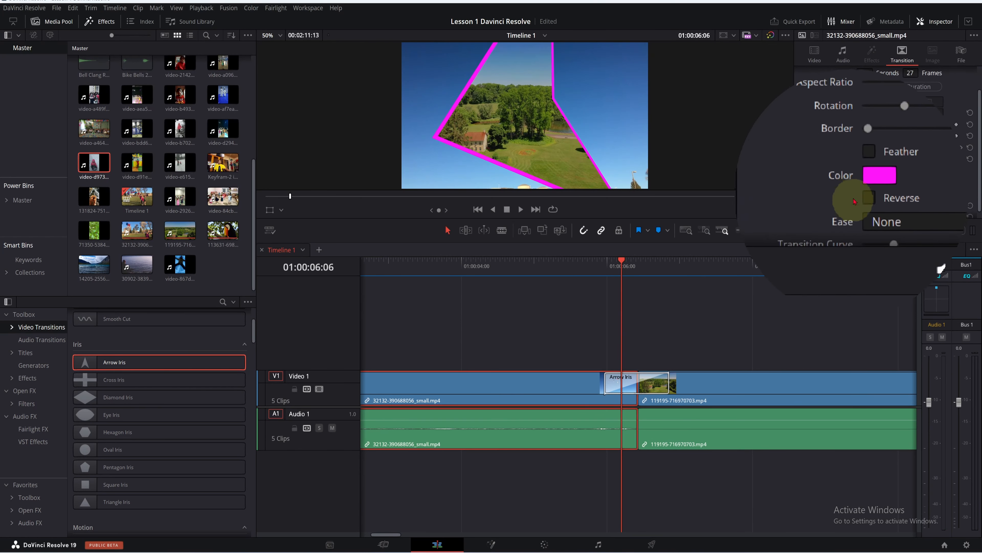
# Turn on Reverse for the Arrow Iris, scrub within the transition, and turn Reverse off again to compare directions.
pyautogui.click(862, 196)
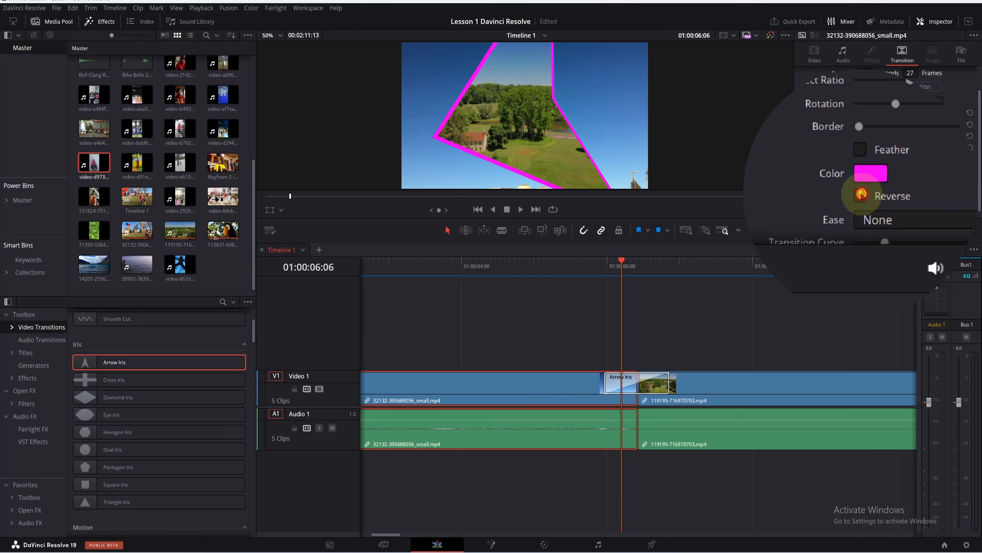
pyautogui.click(628, 264)
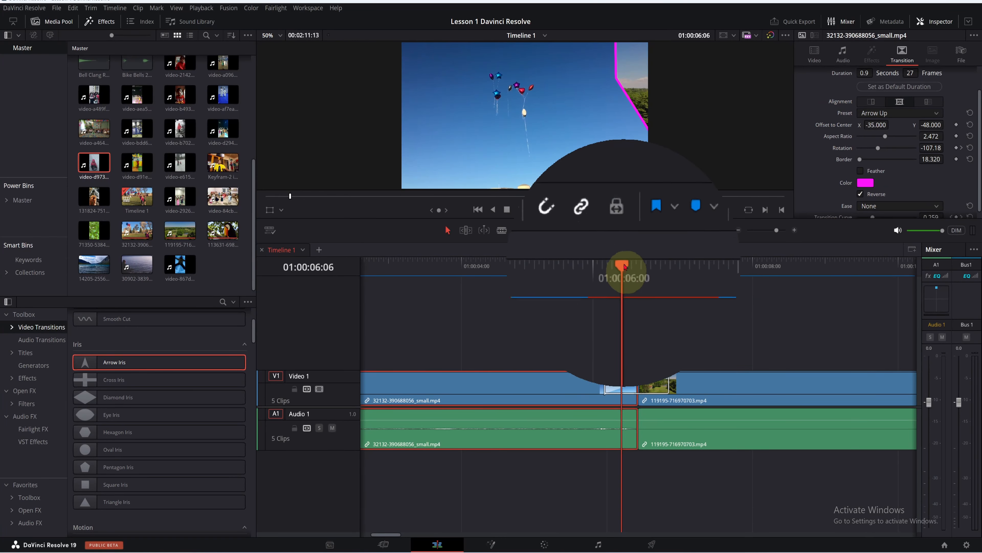
pyautogui.moveTo(630, 275)
pyautogui.mouseDown()
pyautogui.moveTo(654, 274)
pyautogui.moveTo(590, 278)
pyautogui.moveTo(641, 278)
pyautogui.moveTo(630, 277)
pyautogui.mouseUp()
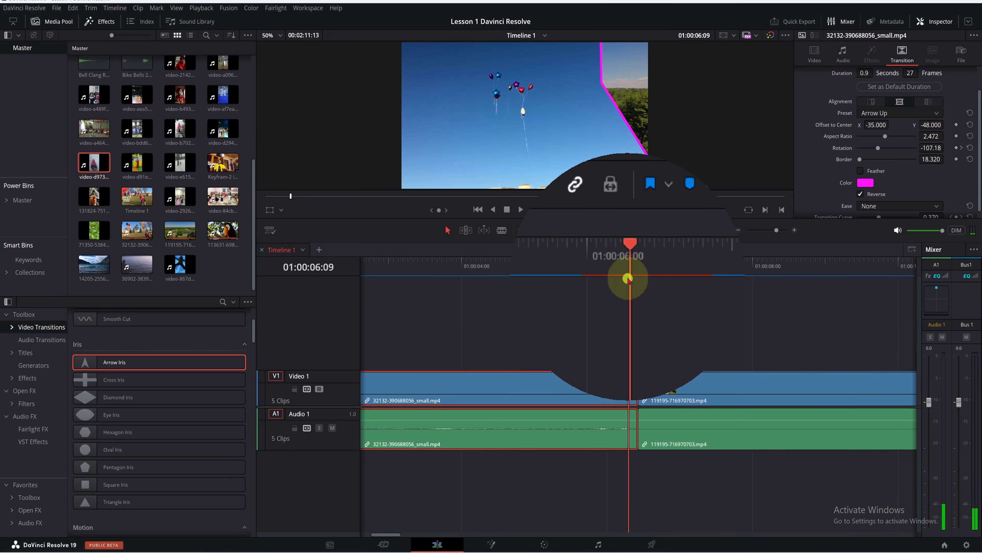
pyautogui.click(859, 195)
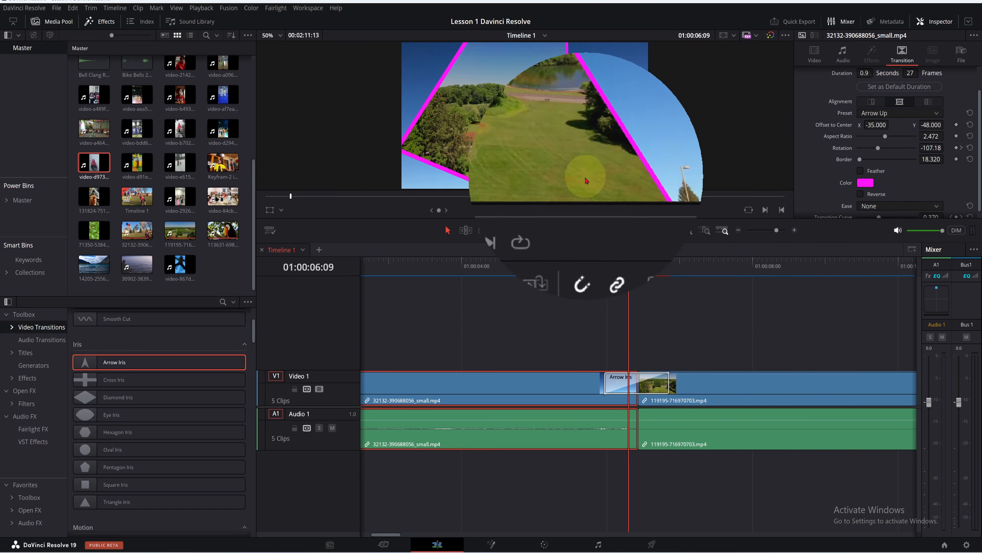
pyautogui.moveTo(630, 314); pyautogui.dragTo(626, 334)
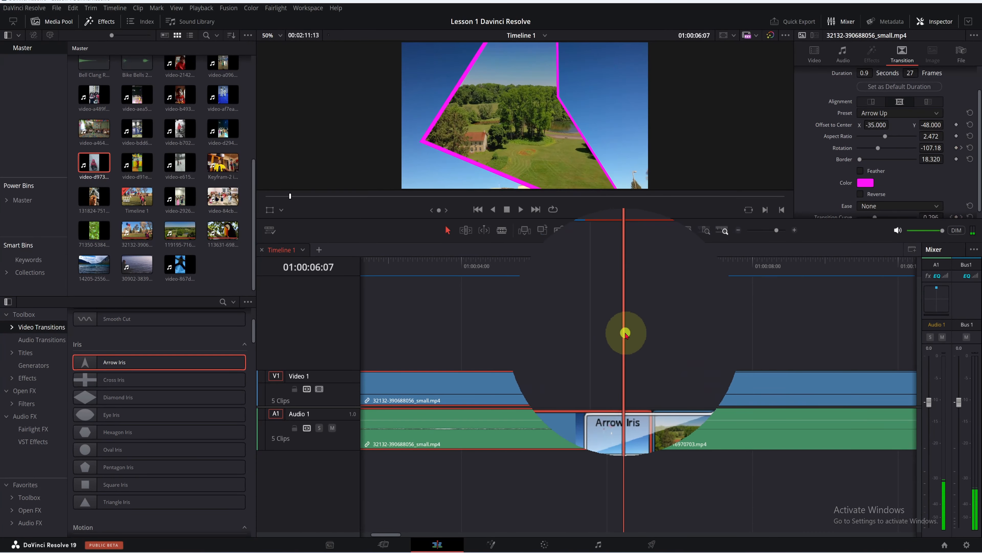
# Turn on Reverse for the Arrow Iris and play through the transition from just before it starts.
pyautogui.click(862, 197)
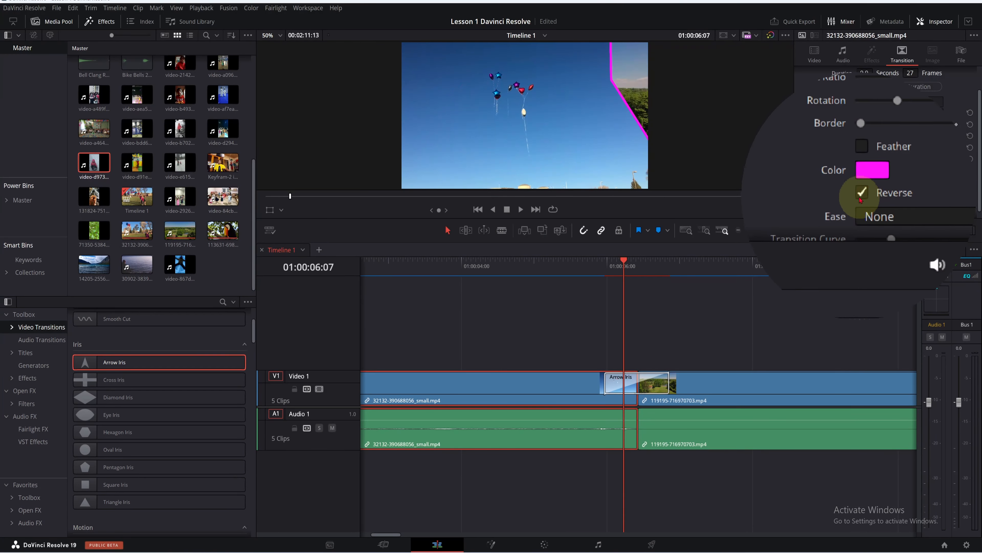
pyautogui.moveTo(599, 267)
pyautogui.mouseDown()
pyautogui.moveTo(576, 272)
pyautogui.moveTo(592, 272)
pyautogui.mouseUp()
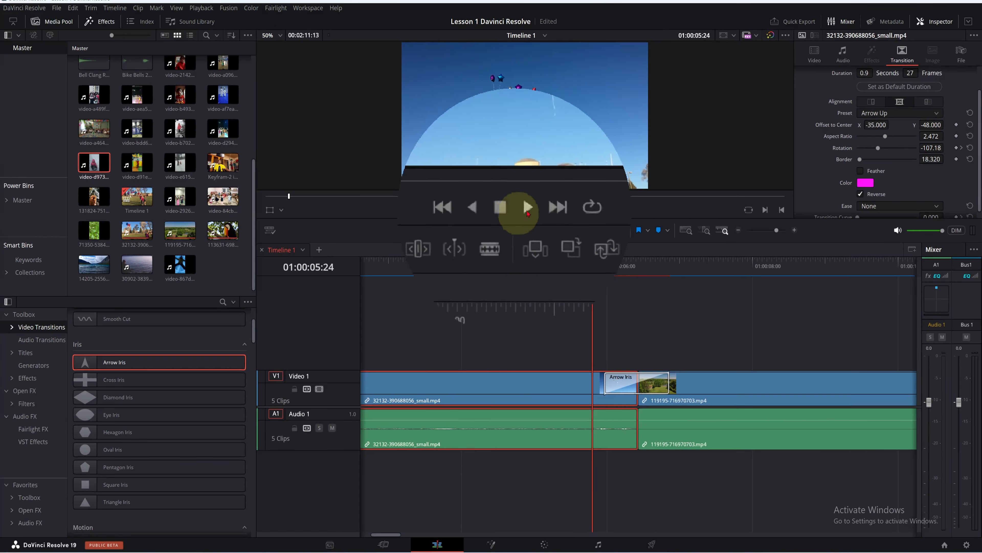
pyautogui.click(527, 209)
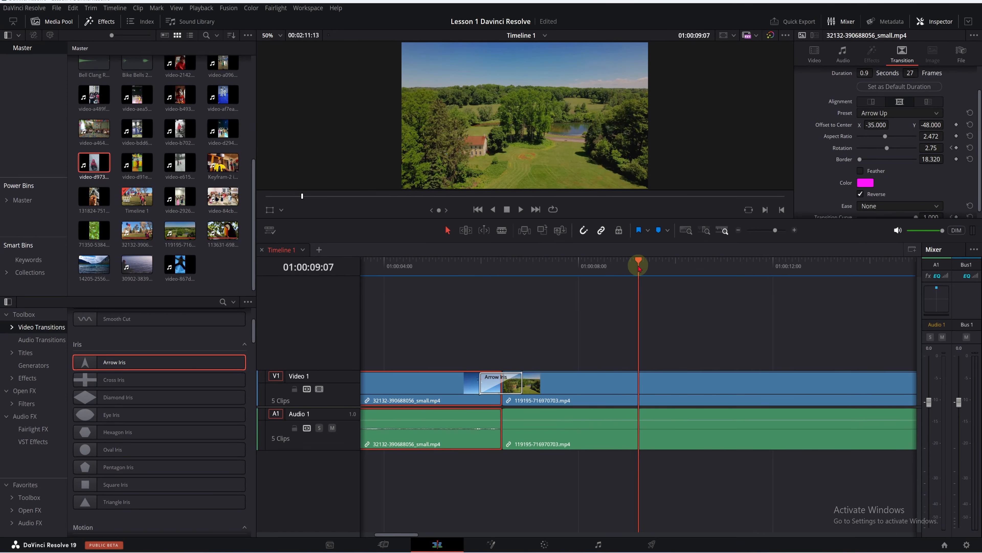
pyautogui.moveTo(639, 267); pyautogui.dragTo(468, 291)
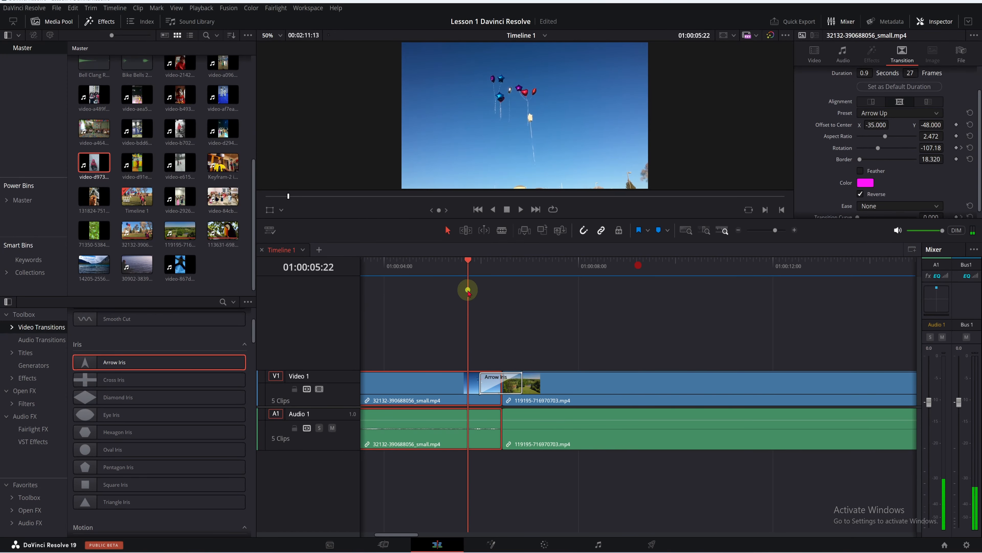
pyautogui.click(520, 209)
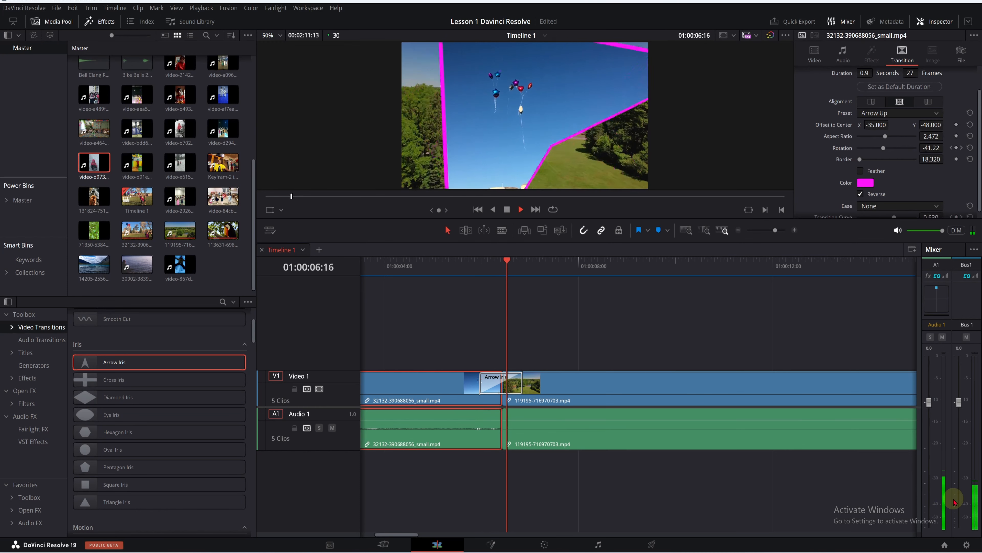
pyautogui.moveTo(581, 279); pyautogui.dragTo(489, 286)
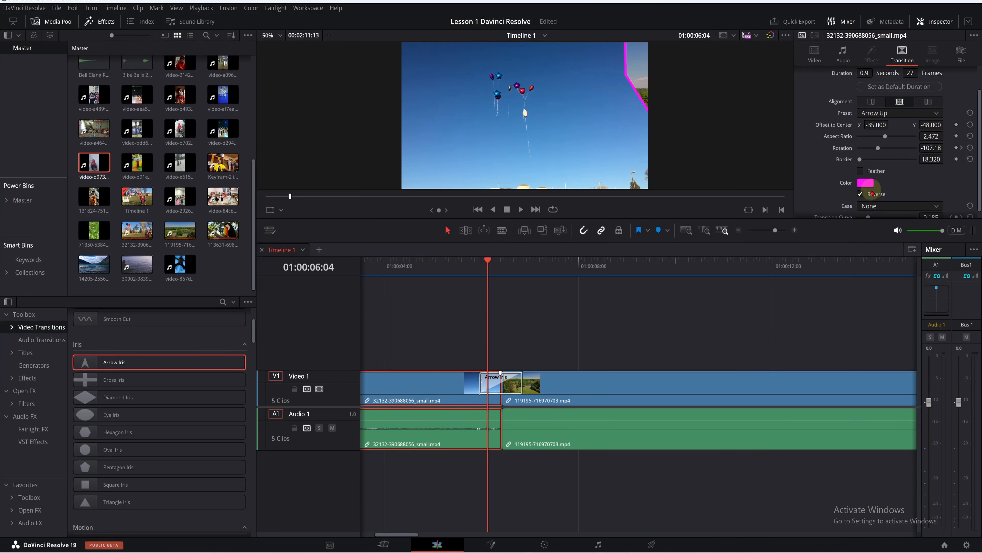
# Set the Arrow Iris's ease to In, play through the transition, and return the playhead to its start.
pyautogui.moveTo(480, 287); pyautogui.dragTo(501, 278)
pyautogui.scroll(-2, 972, 203)
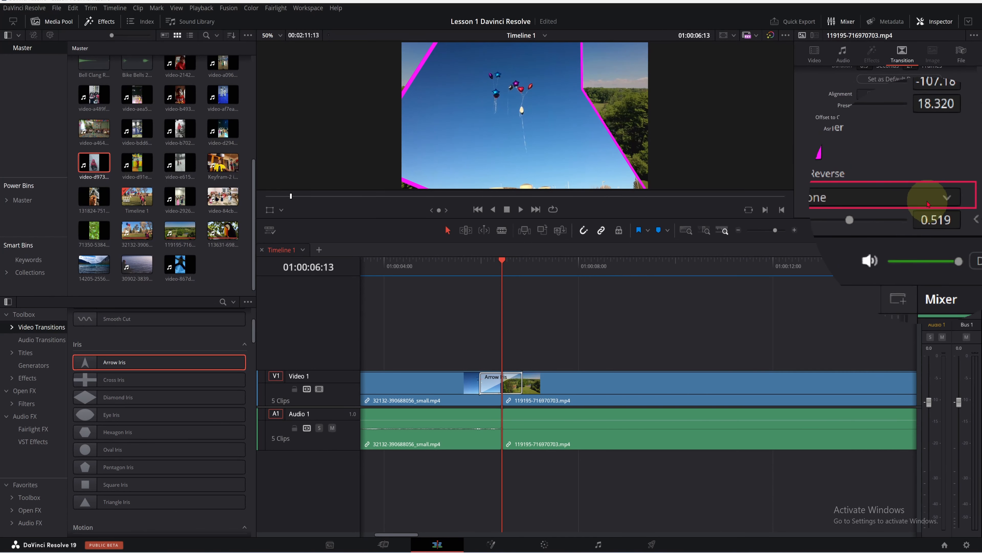
pyautogui.click(896, 203)
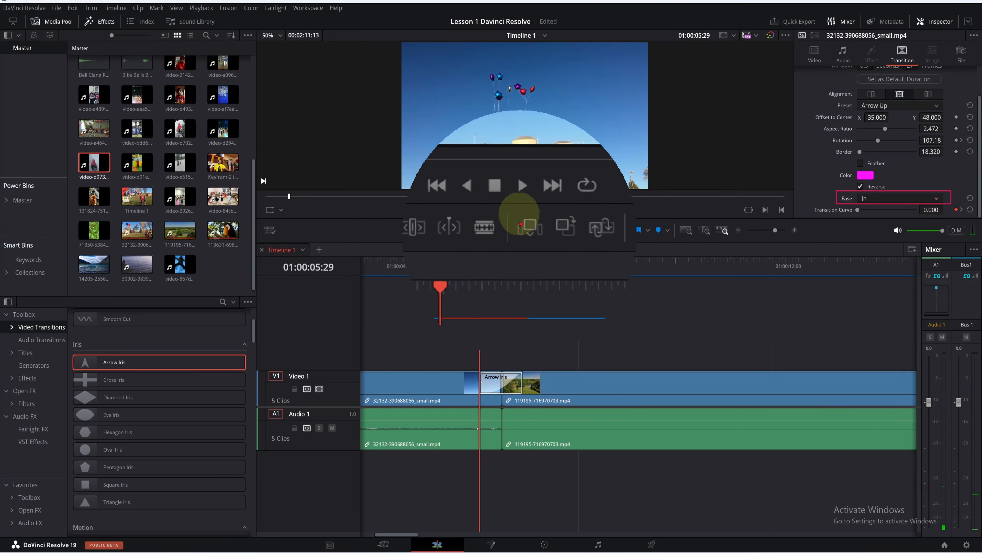
pyautogui.click(521, 207)
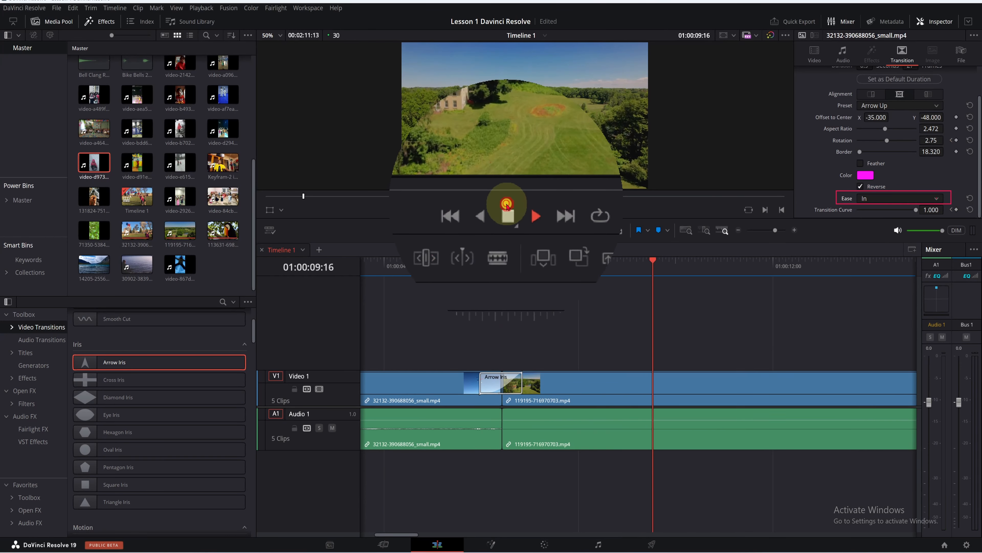
pyautogui.click(506, 207)
pyautogui.click(495, 290)
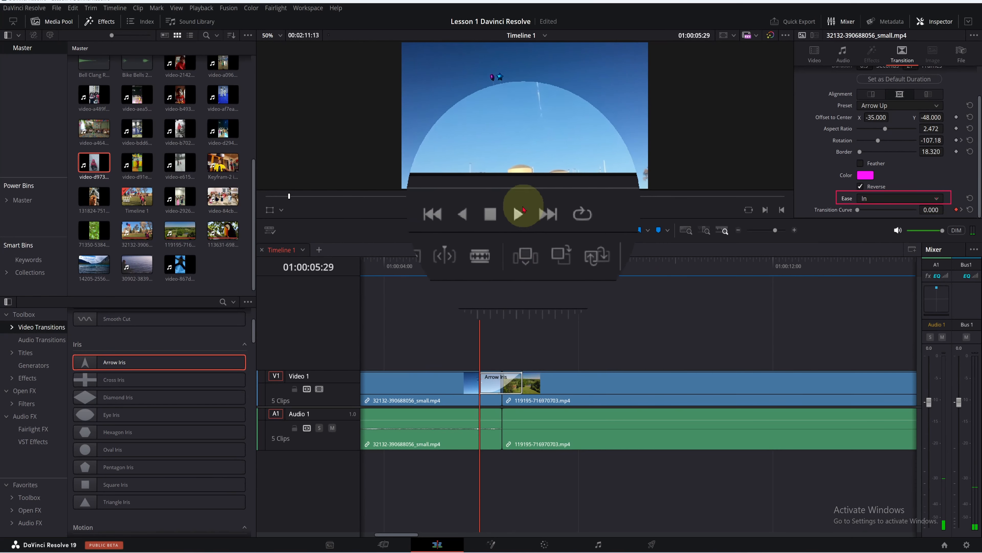
# Play through the Arrow Iris transition once more with its current ease, and set the ease to Out.
pyautogui.click(521, 210)
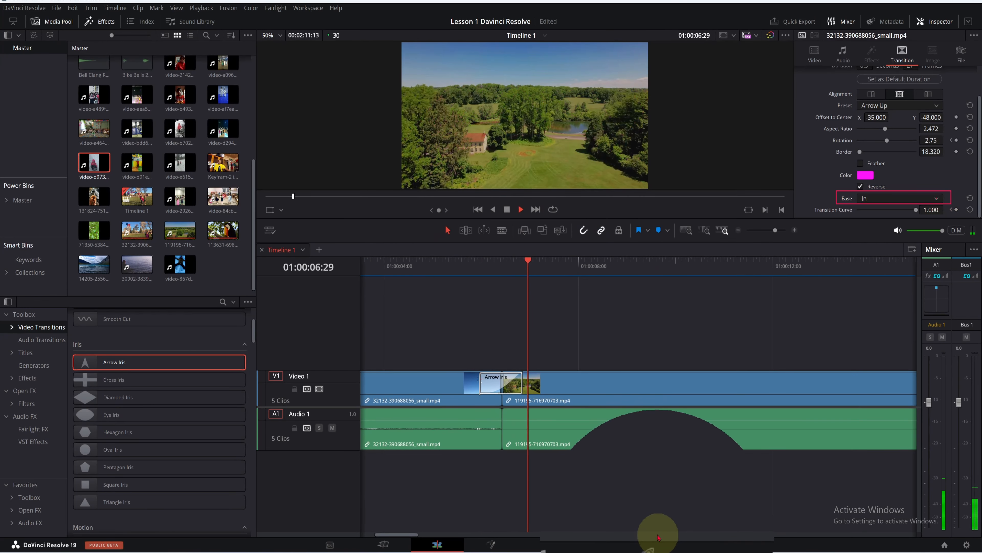
pyautogui.click(507, 209)
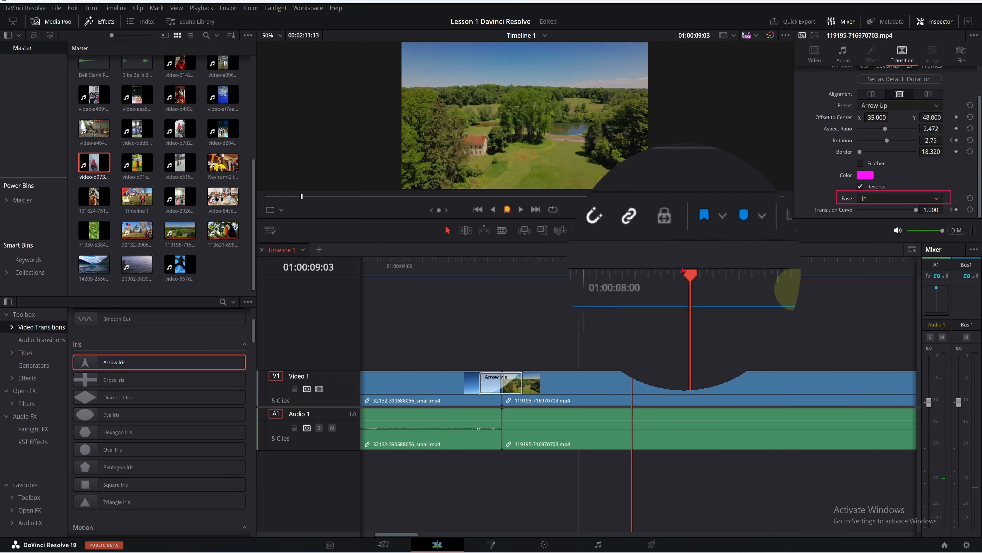
pyautogui.click(937, 201)
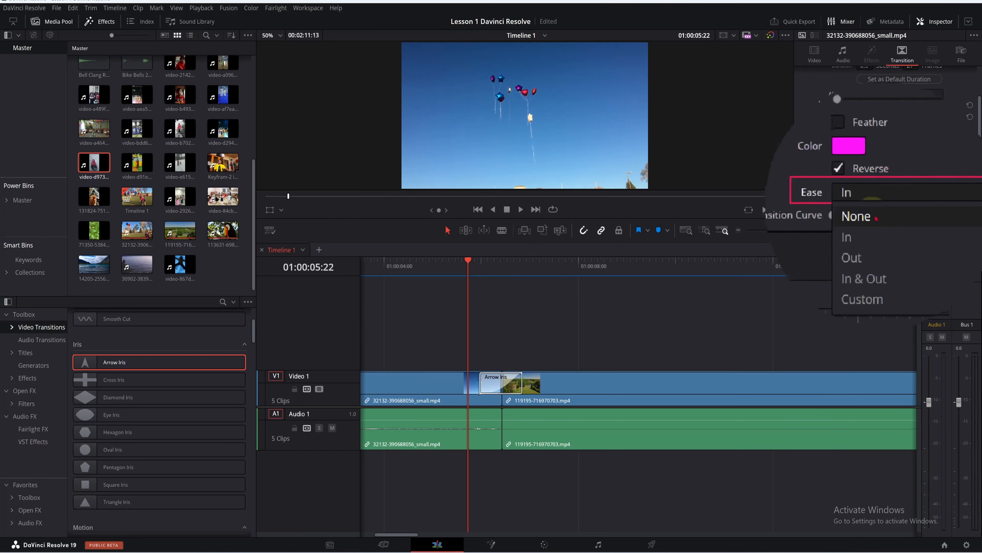
pyautogui.click(867, 233)
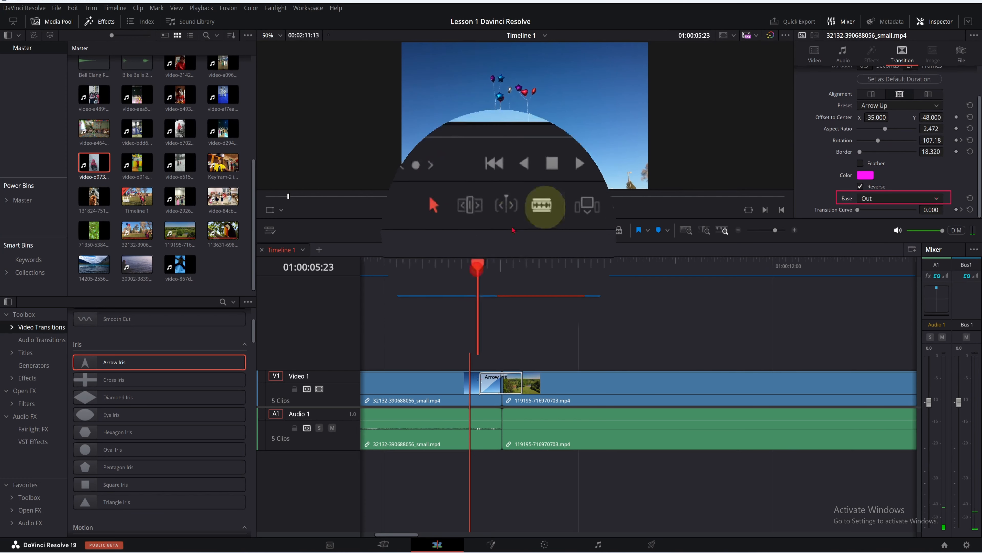
# Play through the Arrow Iris twice to preview the Out ease, and return the playhead to just before the transition.
pyautogui.click(521, 210)
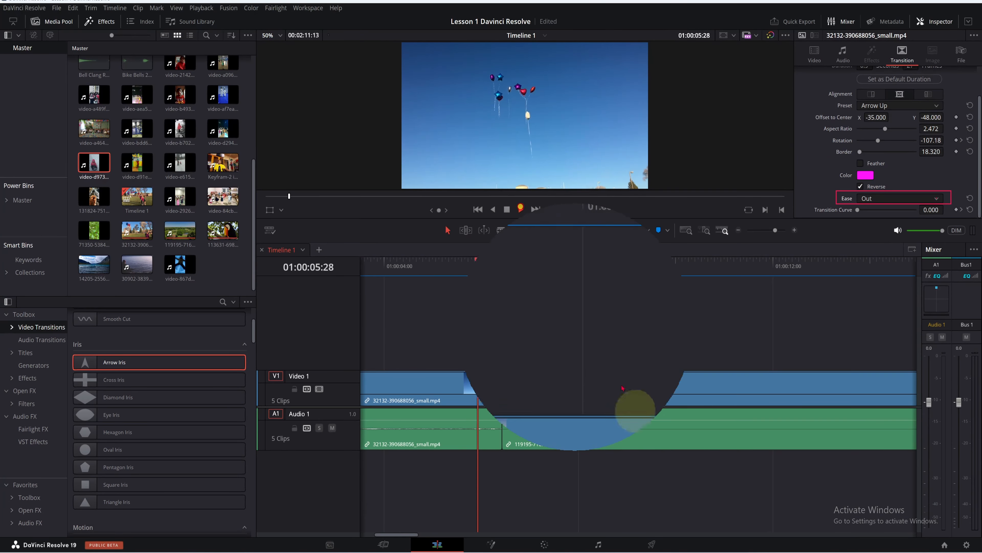
pyautogui.click(506, 209)
pyautogui.moveTo(609, 270); pyautogui.dragTo(481, 268)
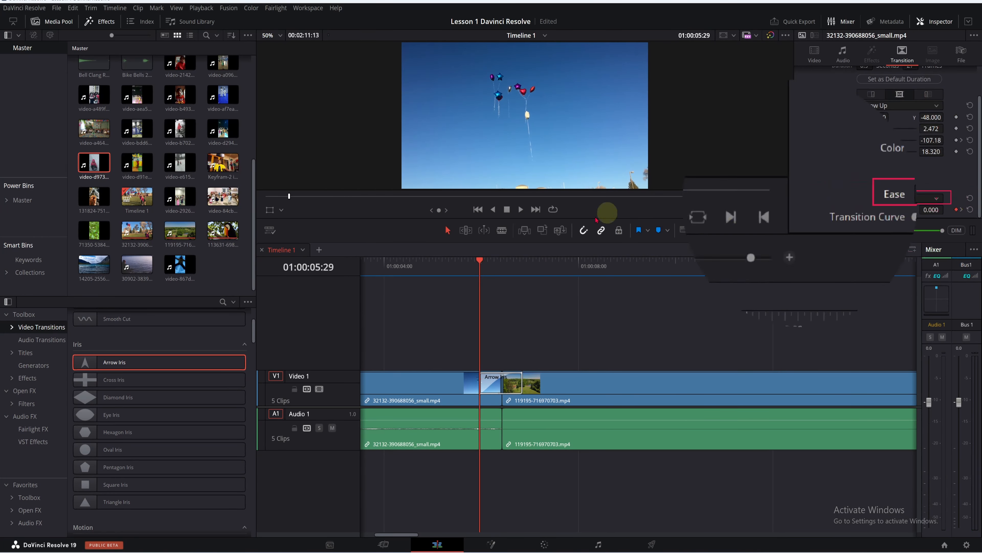
pyautogui.click(520, 212)
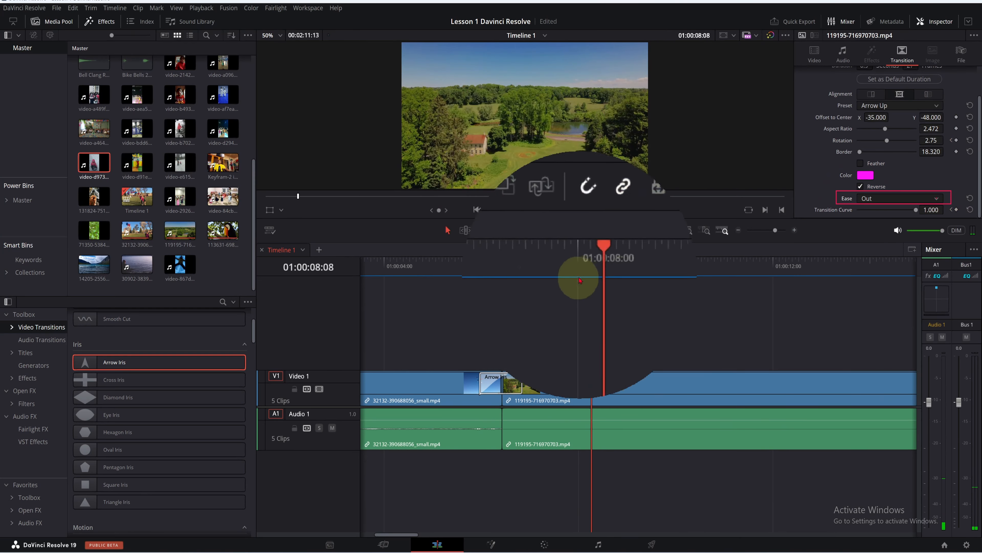
pyautogui.click(471, 259)
pyautogui.moveTo(479, 259); pyautogui.dragTo(471, 260)
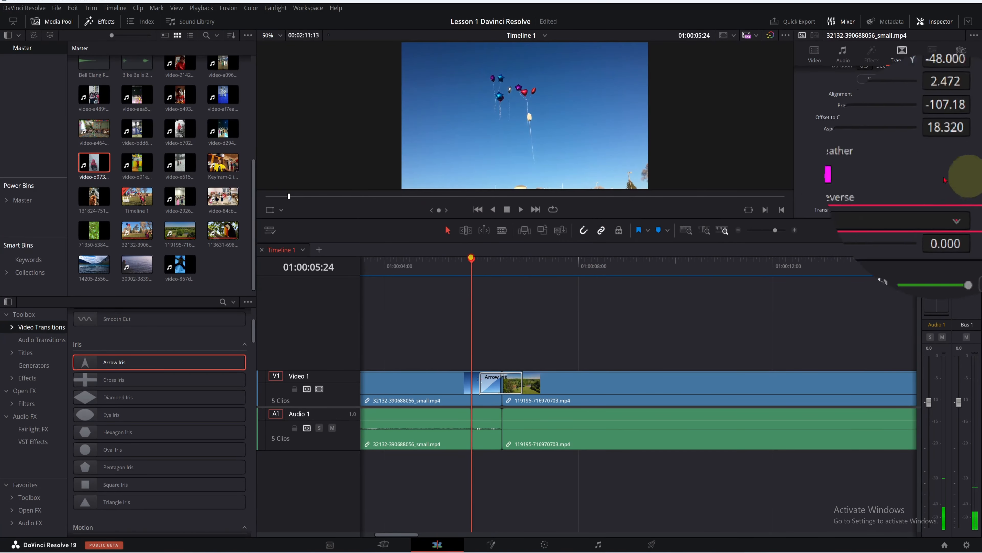
# Set the Arrow Iris's ease to In & Out.
pyautogui.click(927, 200)
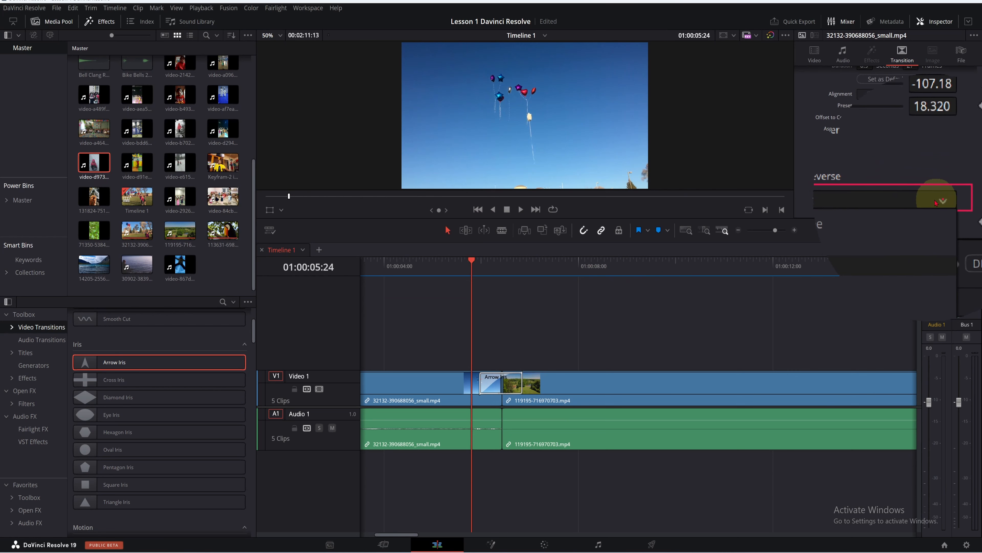
pyautogui.click(931, 200)
pyautogui.click(882, 194)
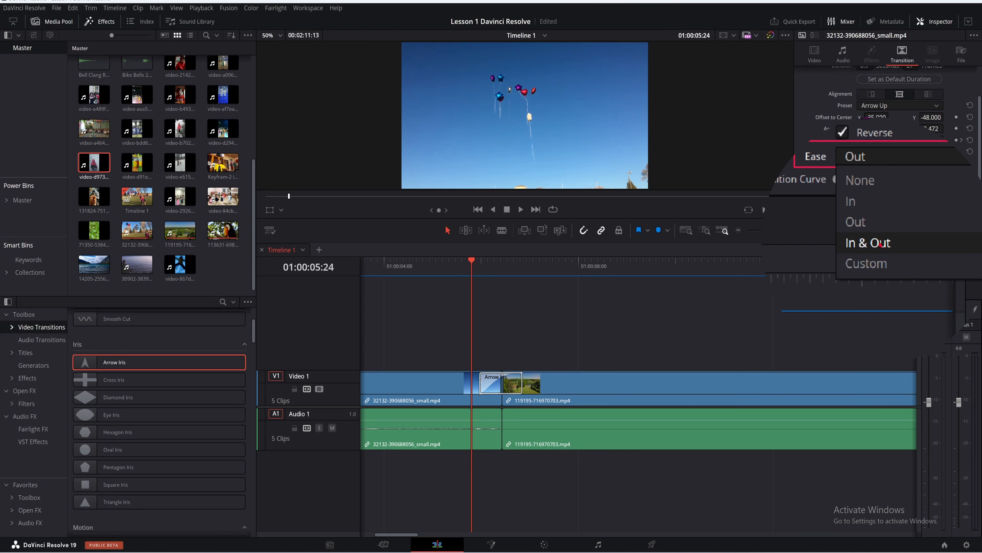
pyautogui.click(881, 244)
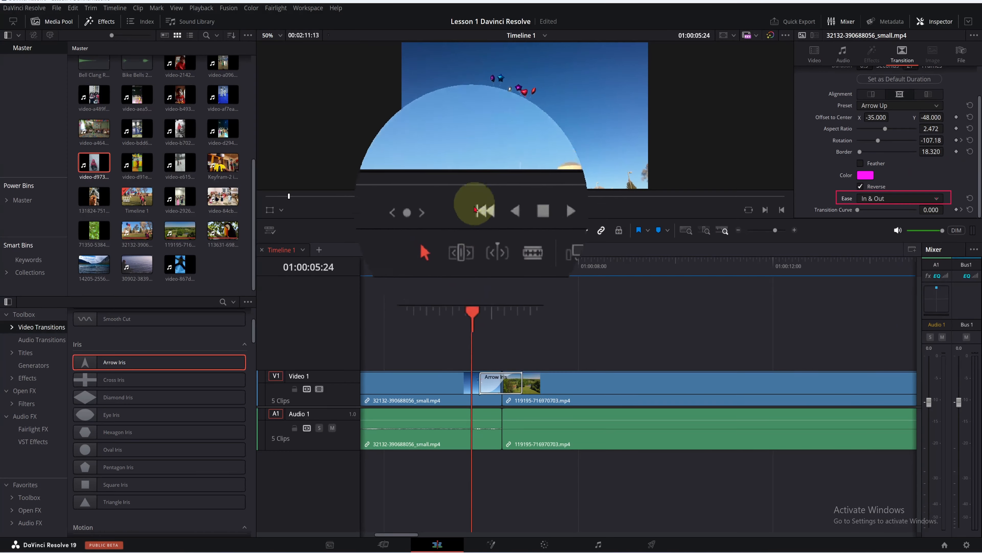
# Play through the Arrow Iris repeatedly and move the playhead into the transition to preview the In & Out ease.
pyautogui.click(521, 210)
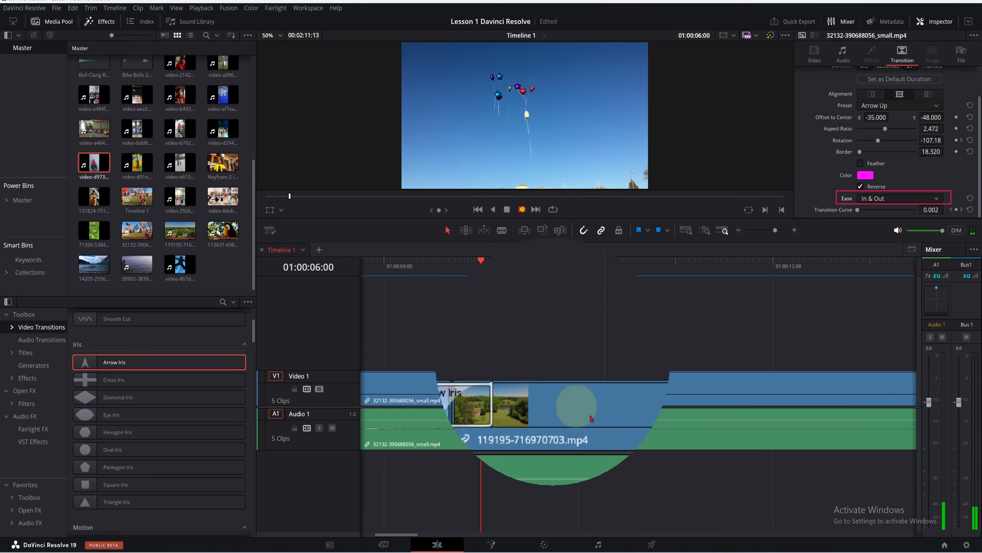
pyautogui.click(502, 210)
pyautogui.moveTo(615, 265); pyautogui.dragTo(472, 274)
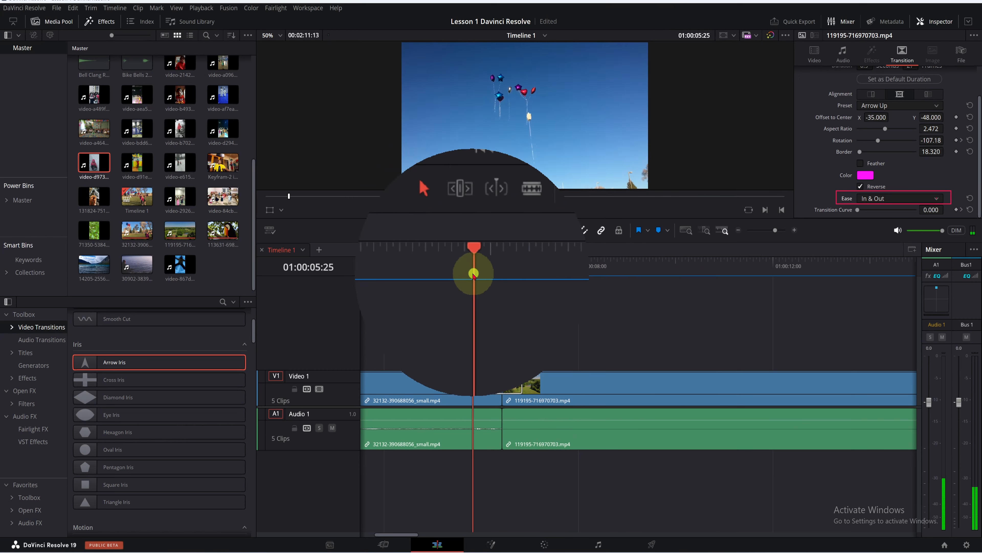
pyautogui.click(521, 211)
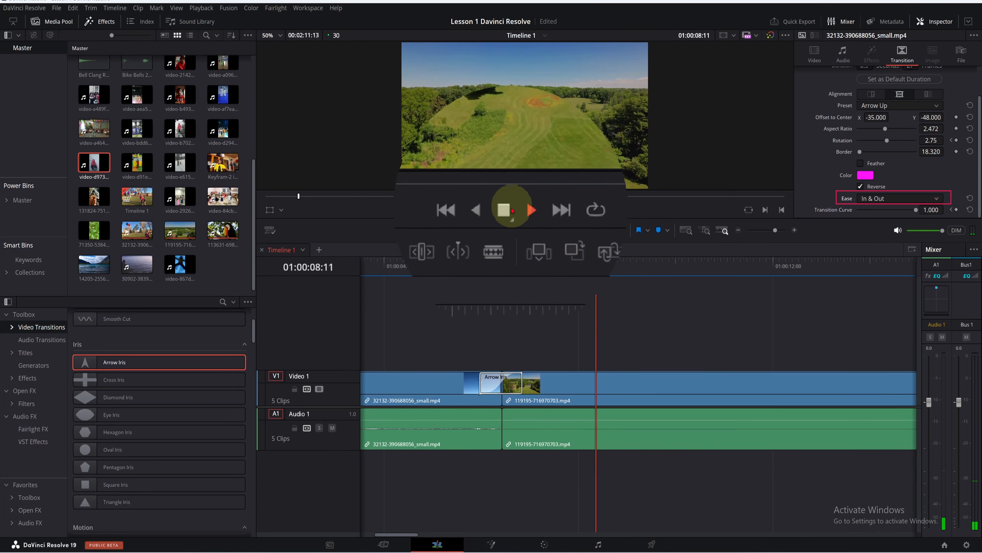
pyautogui.click(502, 210)
pyautogui.moveTo(631, 264); pyautogui.dragTo(478, 271)
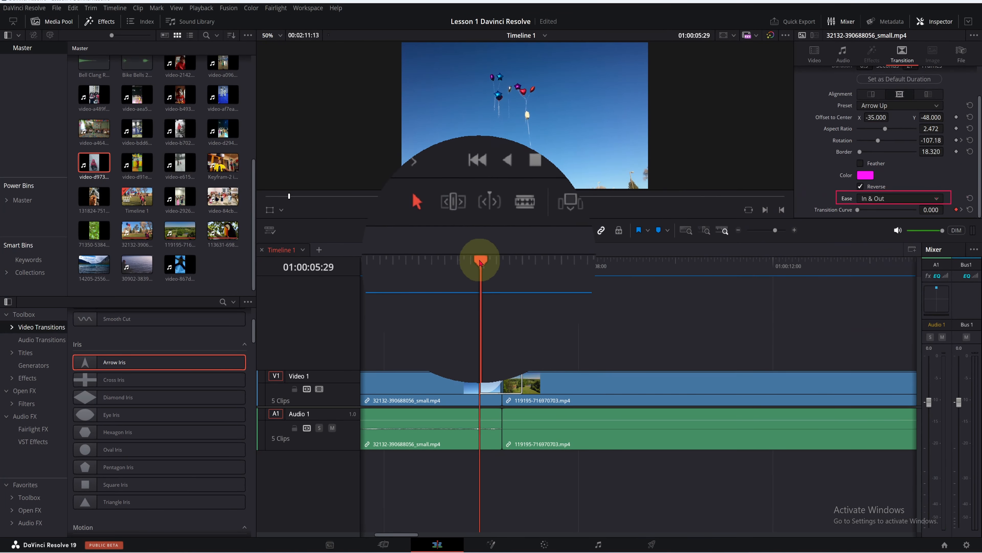
pyautogui.click(488, 259)
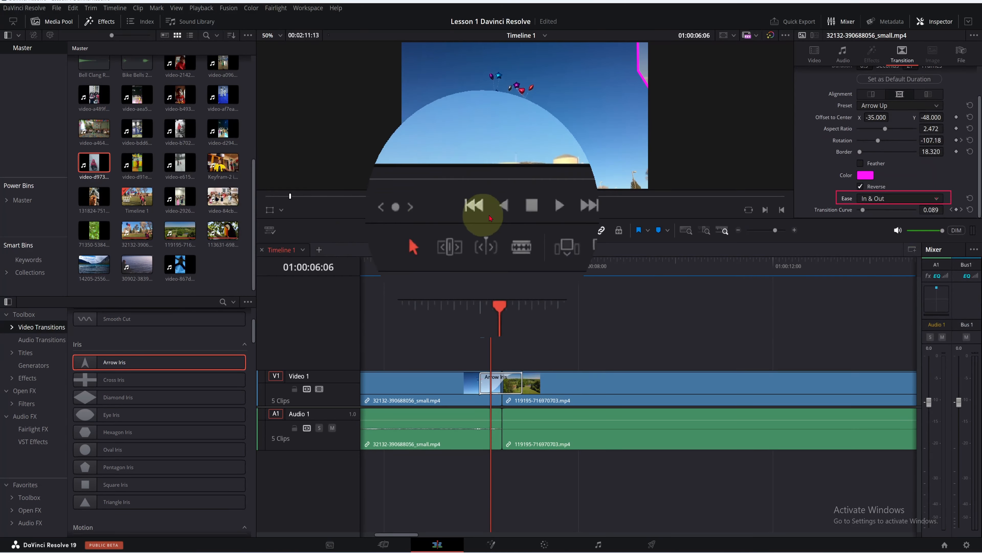
pyautogui.click(521, 209)
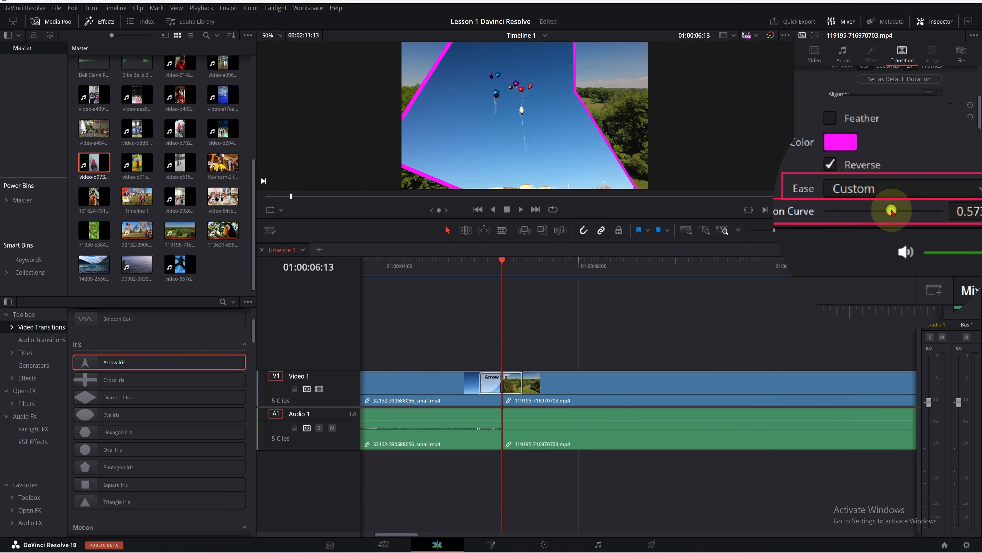
# Adjust the Arrow Iris's custom transition curve at the cut to 0.870.
pyautogui.moveTo(892, 211)
pyautogui.mouseDown()
pyautogui.moveTo(906, 211)
pyautogui.moveTo(888, 214)
pyautogui.mouseUp()
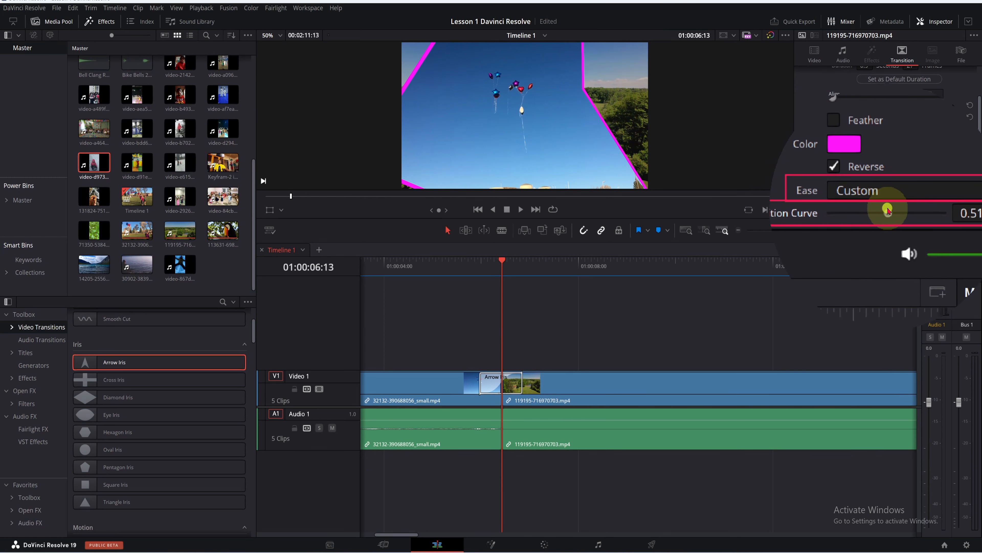
pyautogui.moveTo(889, 211); pyautogui.dragTo(904, 211)
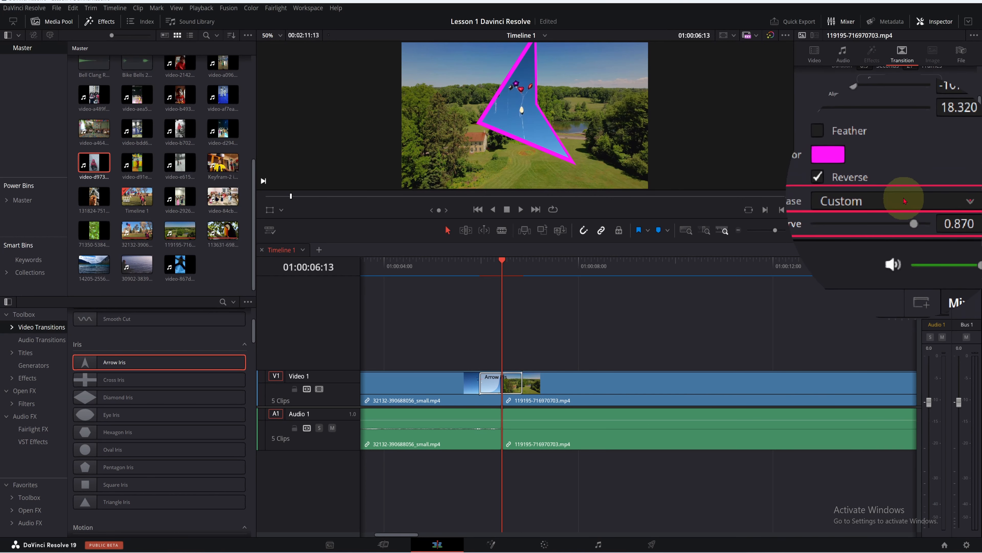
# Set the Arrow Iris's offset to center to X -76 and Y 124, and save the project.
pyautogui.scroll(3, 906, 209)
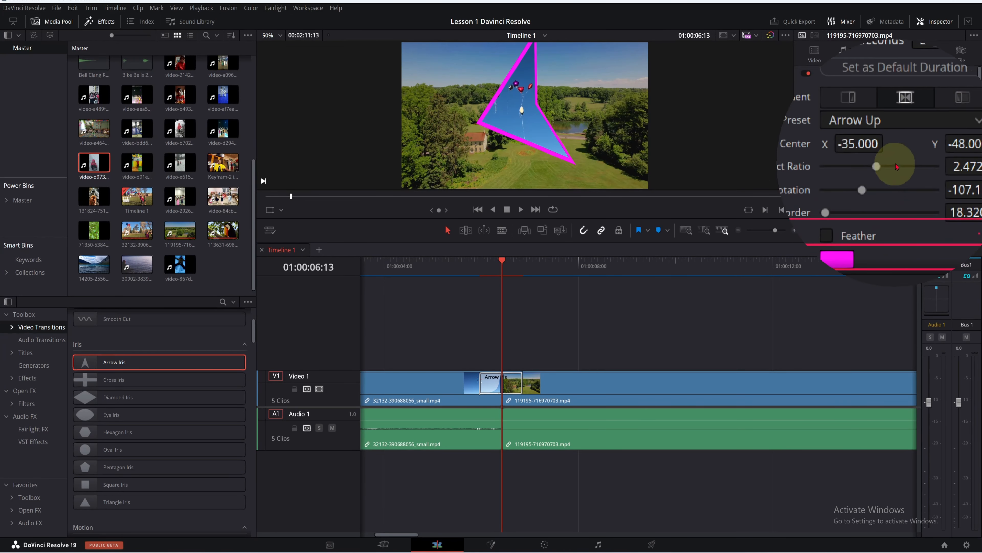
pyautogui.moveTo(876, 154); pyautogui.dragTo(862, 169)
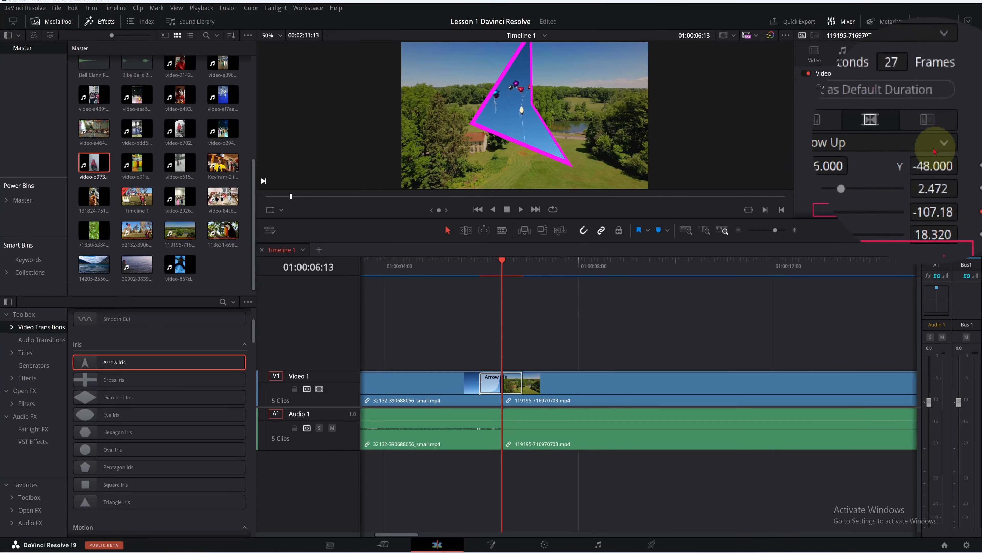
pyautogui.moveTo(925, 154)
pyautogui.mouseDown()
pyautogui.moveTo(917, 156)
pyautogui.moveTo(934, 156)
pyautogui.moveTo(496, 283)
pyautogui.moveTo(926, 154)
pyautogui.mouseUp()
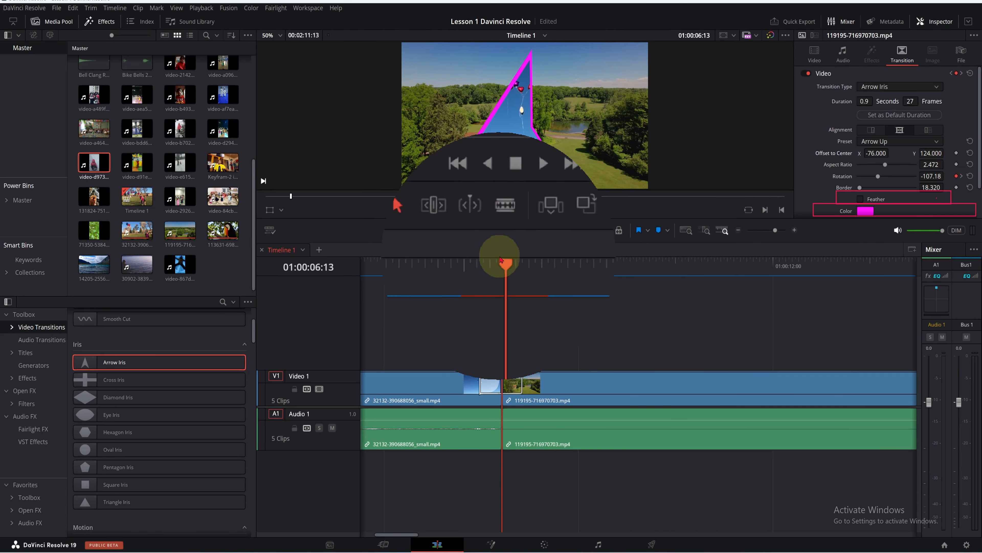
pyautogui.hotkey('ctrl', 's')
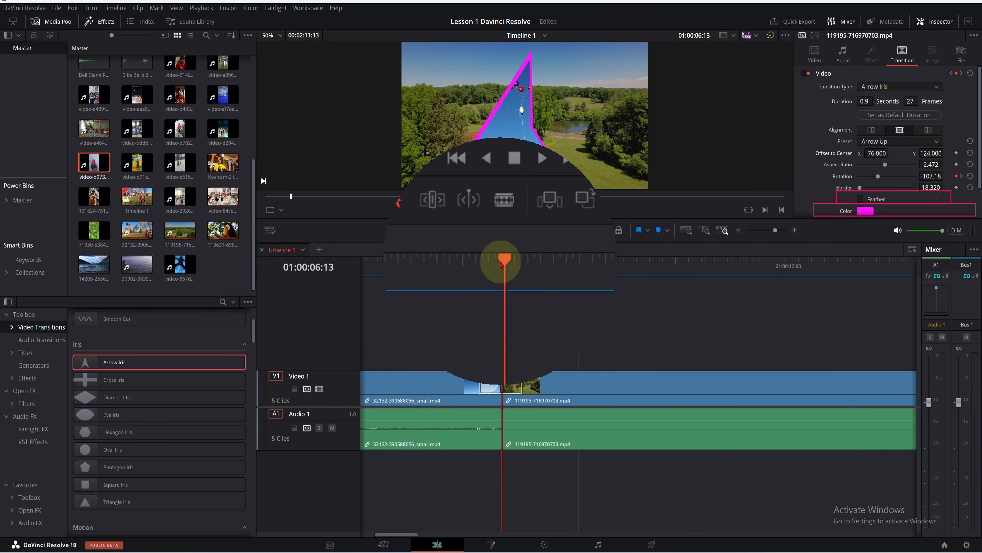
# Play through the Arrow Iris twice from just before its start to preview the custom curve and new offset.
pyautogui.moveTo(504, 265); pyautogui.dragTo(489, 267)
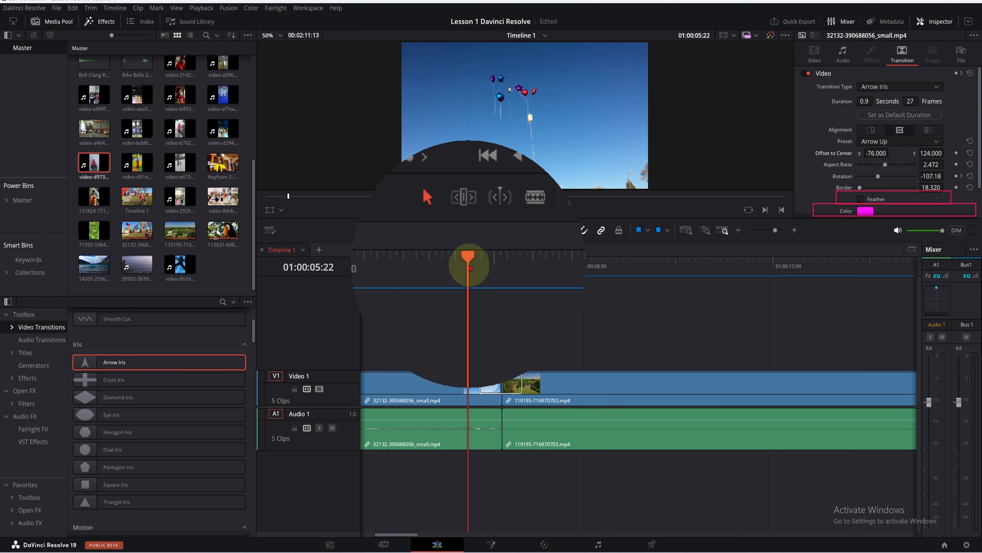
pyautogui.click(517, 211)
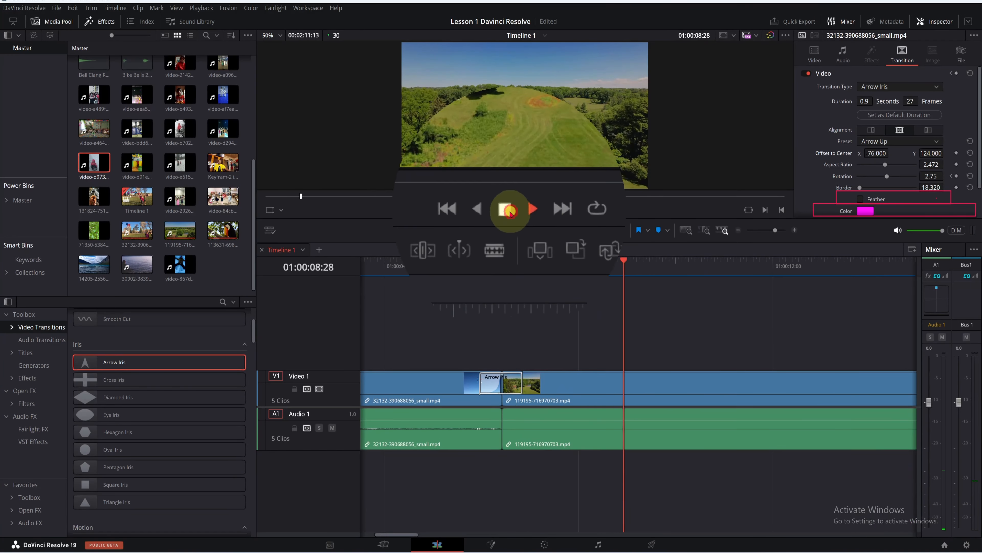
pyautogui.moveTo(630, 272); pyautogui.dragTo(467, 268)
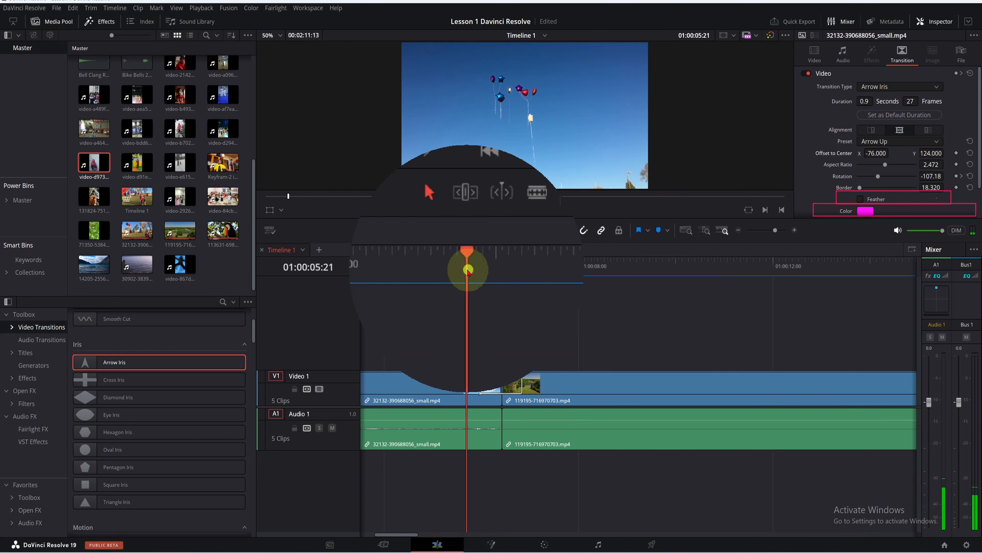
pyautogui.click(521, 209)
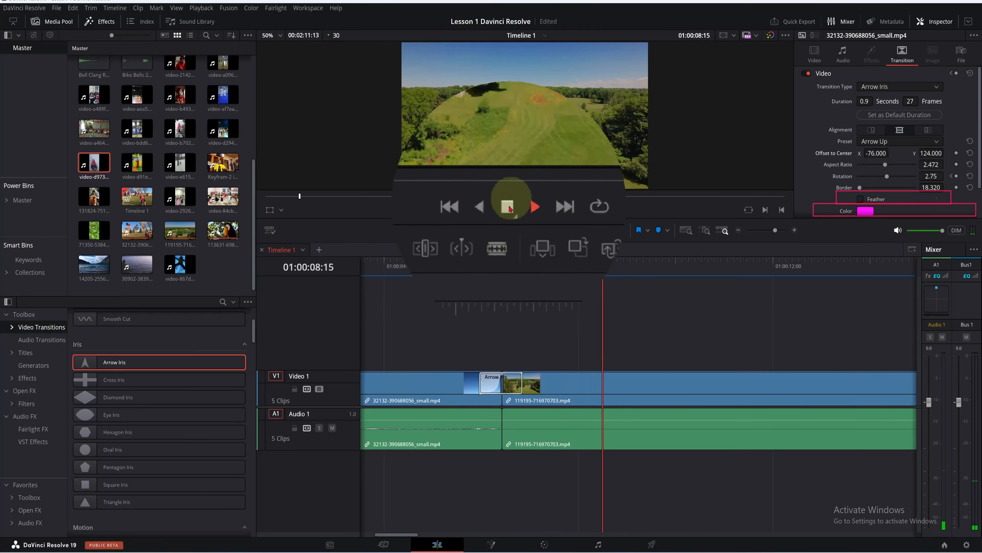
# Lower the Arrow Iris's transition curve to around the middle of its range at 01:00:06:18.
pyautogui.moveTo(615, 264); pyautogui.dragTo(511, 262)
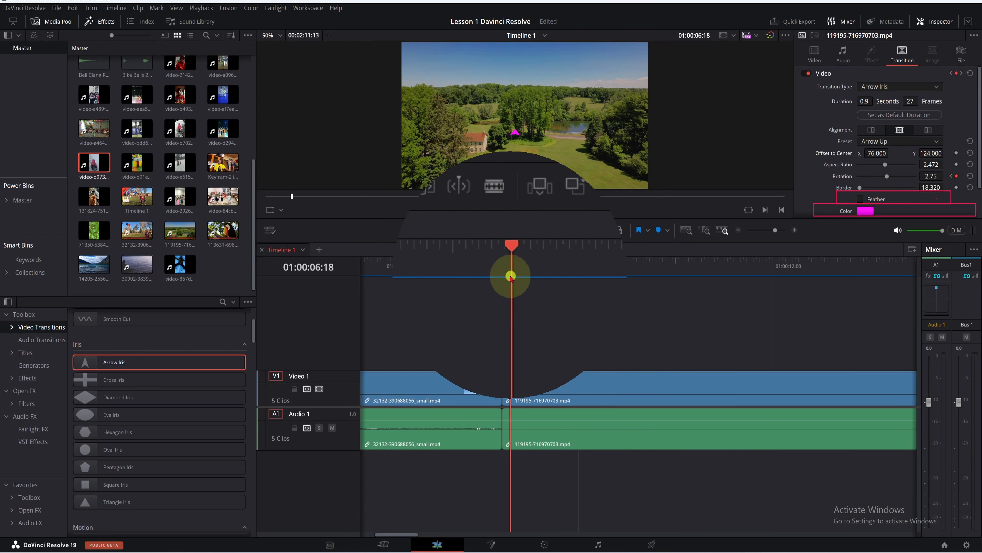
pyautogui.scroll(-1, 898, 206)
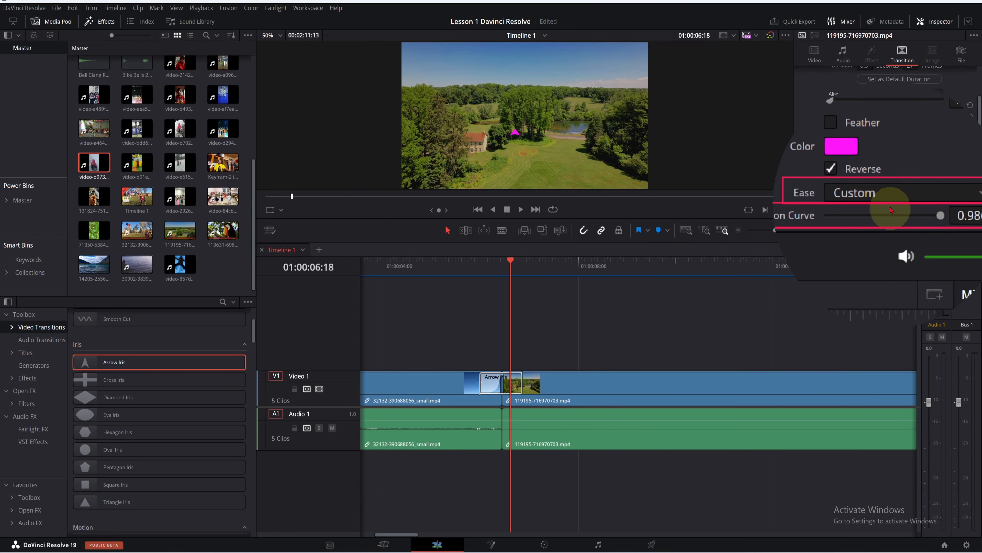
pyautogui.moveTo(918, 213); pyautogui.dragTo(886, 213)
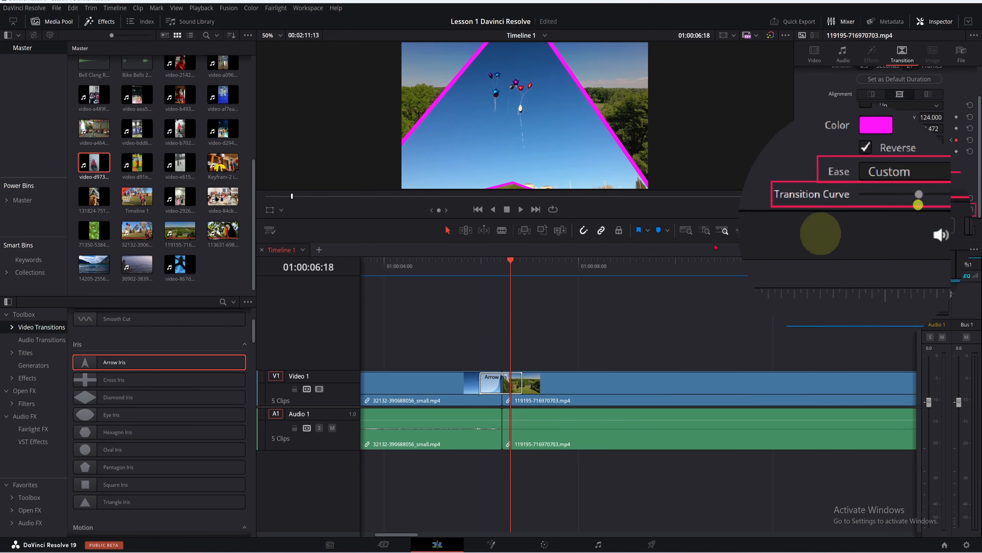
# Play through the Arrow Iris from just before its start to check the adjusted transition curve.
pyautogui.moveTo(510, 258); pyautogui.dragTo(460, 271)
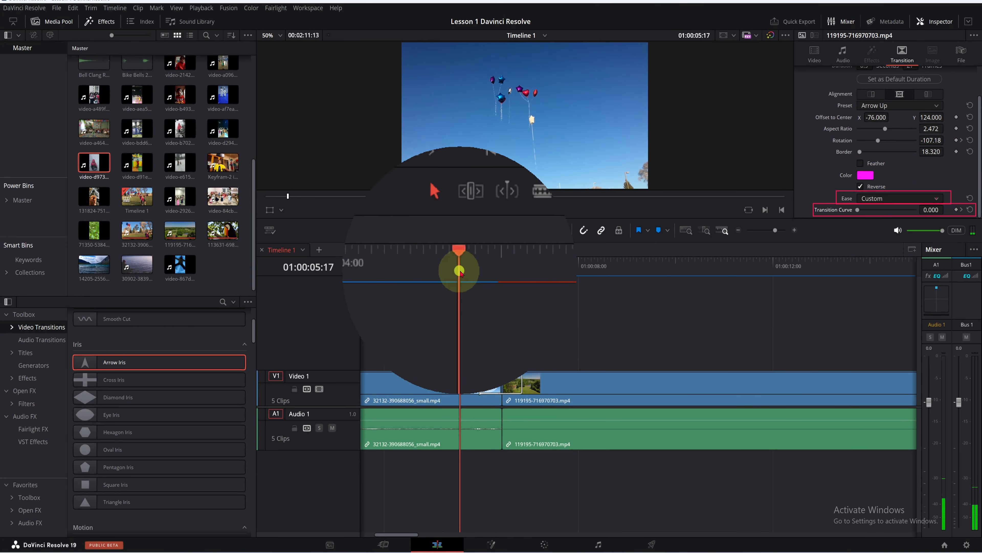
pyautogui.click(513, 212)
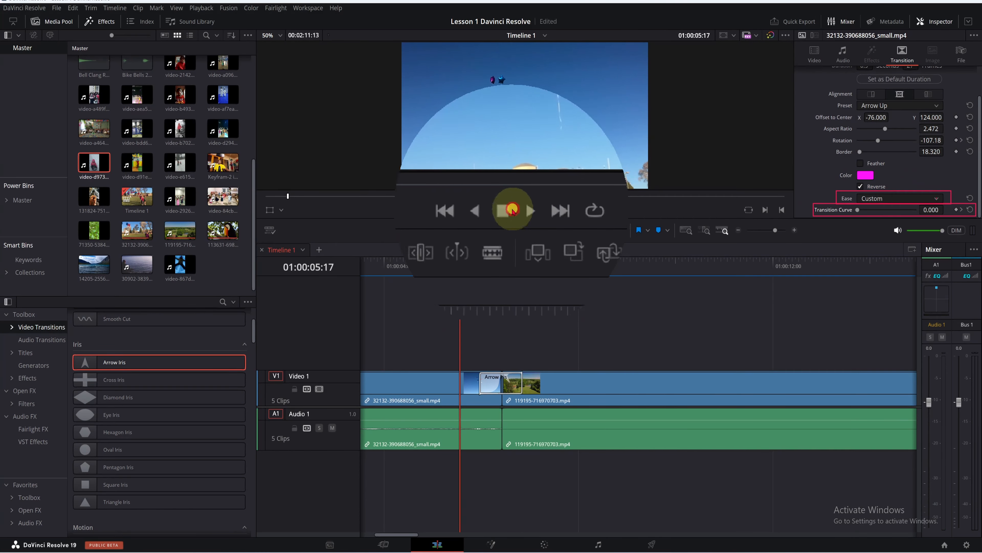
pyautogui.click(521, 210)
# Set the Arrow Iris's transition curve to 0.550 at the cut, 01:00:06:13, and return the playhead to just before the transition.
pyautogui.click(502, 271)
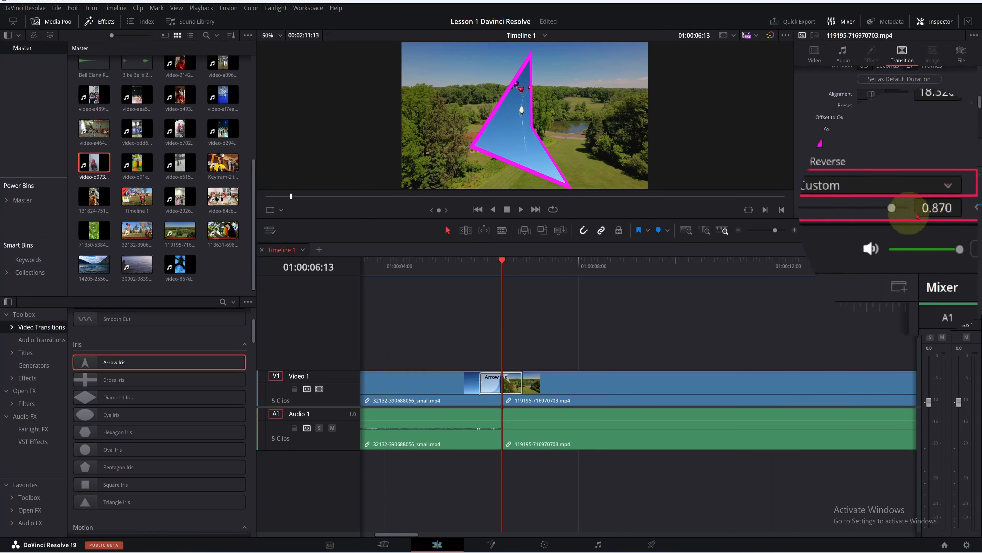
pyautogui.moveTo(909, 211); pyautogui.dragTo(891, 210)
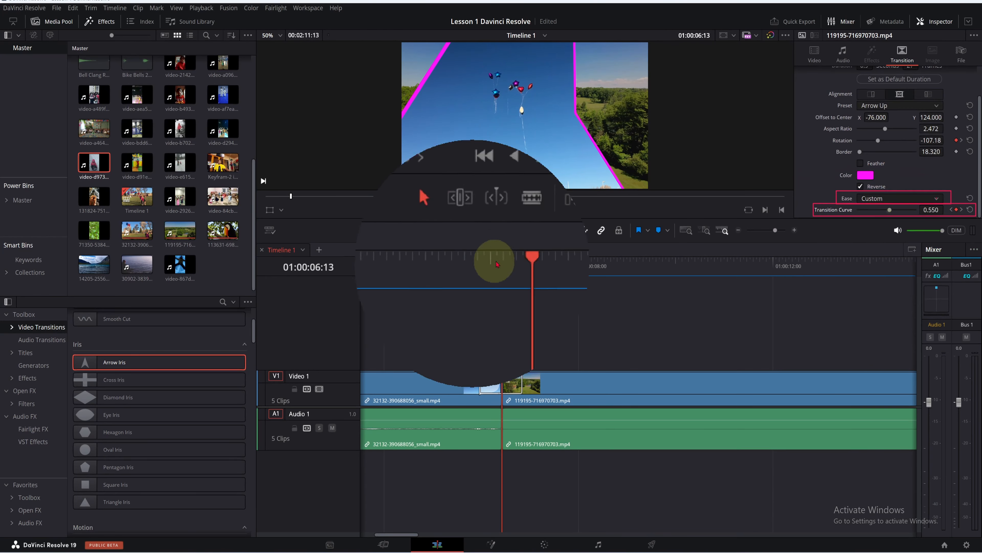
pyautogui.moveTo(500, 270); pyautogui.dragTo(461, 256)
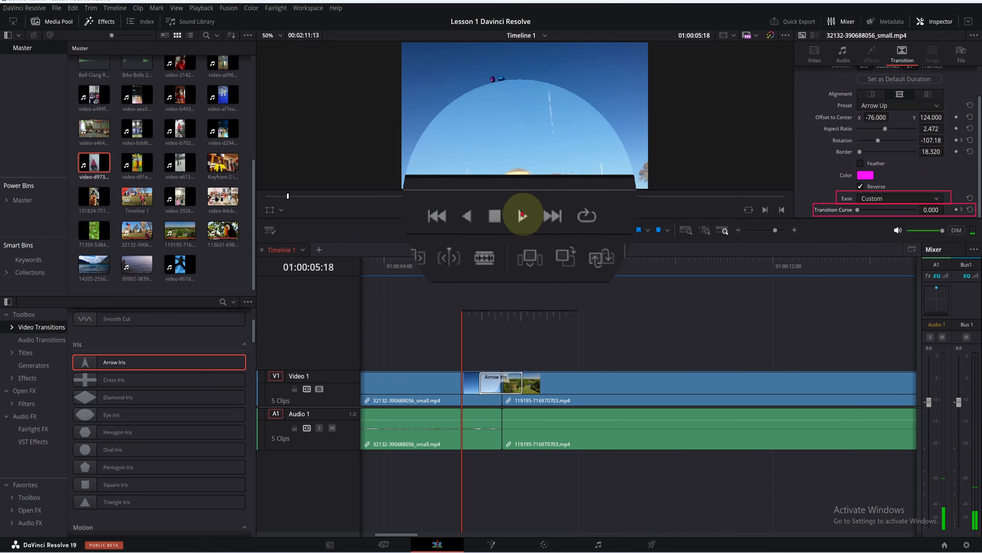
# Play through the Arrow Iris from just before its start to check the curve set at the cut.
pyautogui.click(520, 211)
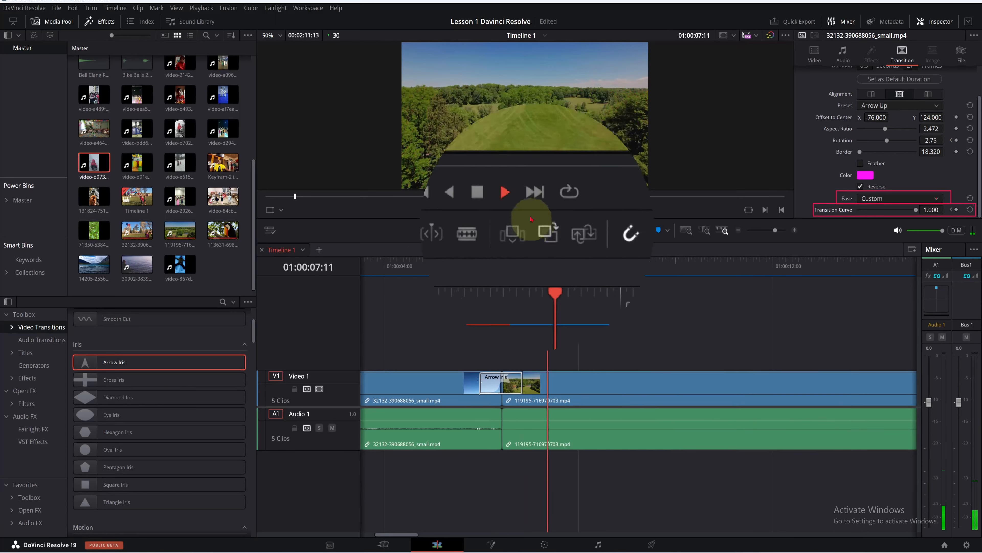
pyautogui.click(510, 210)
# Set the Arrow Iris's transition curve to 0.443 at 01:00:06:13 and turn off Reverse.
pyautogui.moveTo(585, 271); pyautogui.dragTo(505, 273)
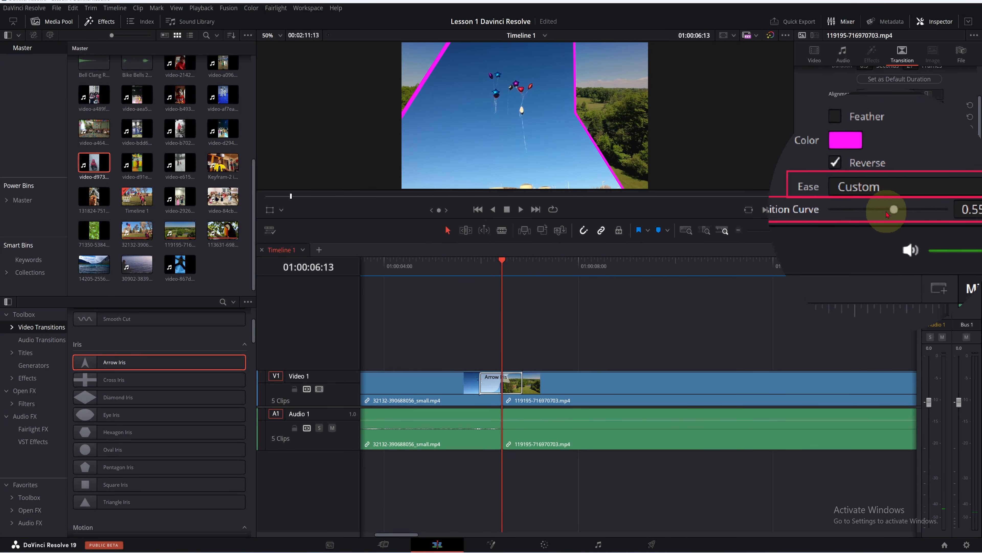
pyautogui.moveTo(890, 212); pyautogui.dragTo(884, 211)
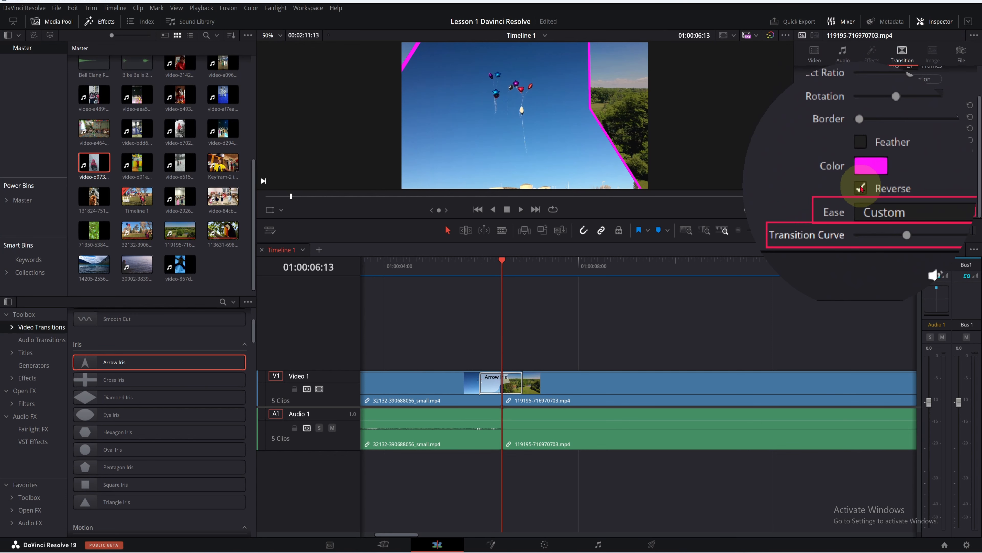
pyautogui.click(862, 188)
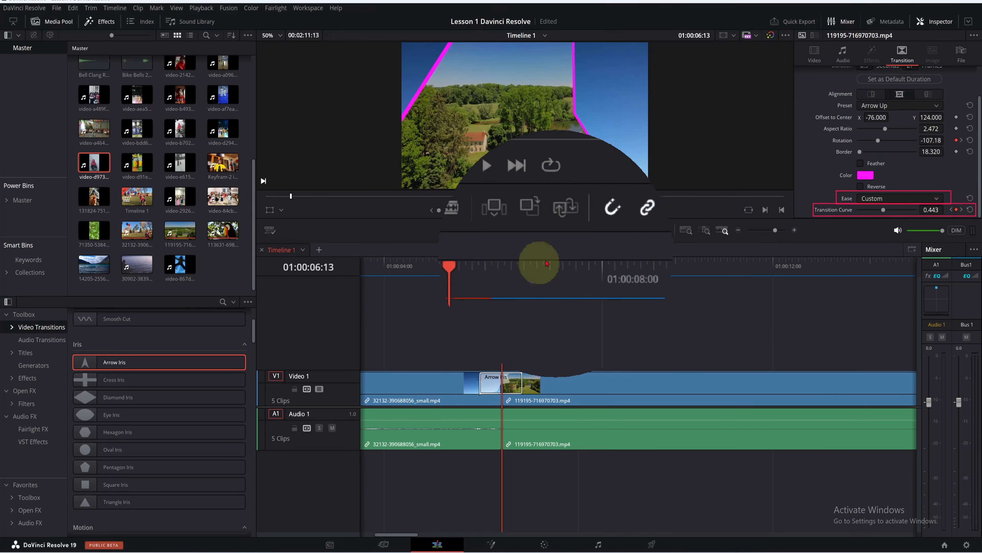
# Play through the Arrow Iris from just before its start to preview it without Reverse.
pyautogui.moveTo(502, 266); pyautogui.dragTo(461, 267)
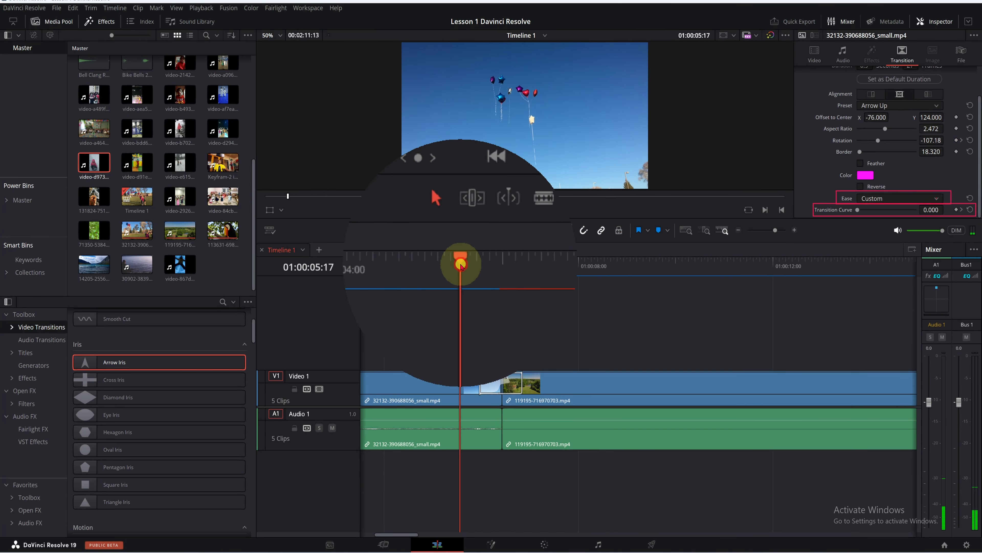
pyautogui.press('space')
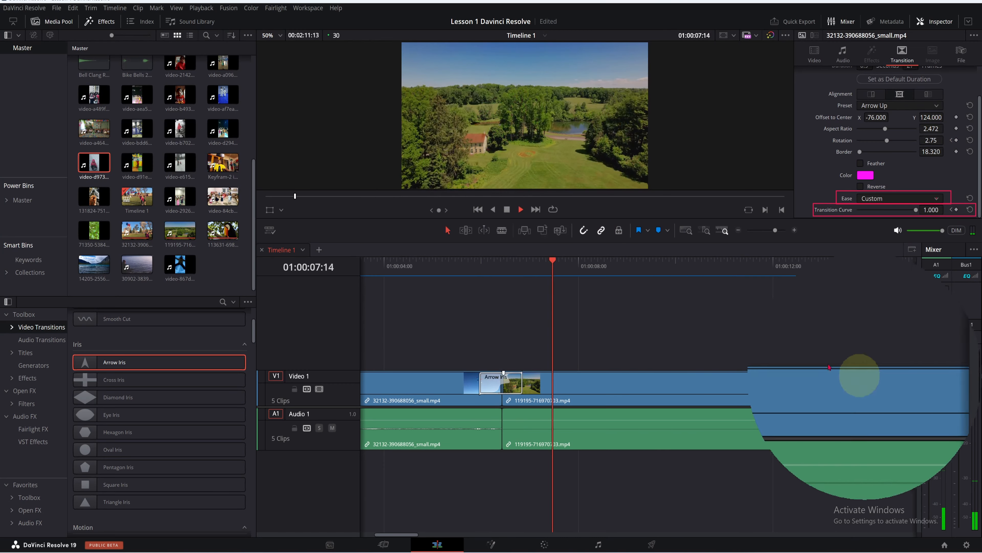
pyautogui.click(507, 209)
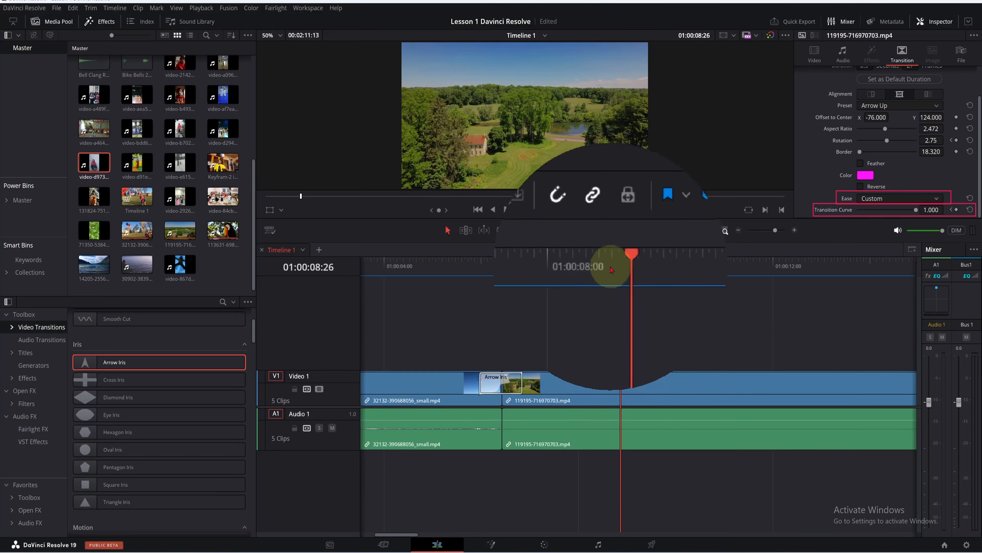
# Save the customised Arrow Iris as a transition preset, naming it "Arrow Iris Preset" followed by the author's first name.
pyautogui.moveTo(620, 264); pyautogui.dragTo(494, 269)
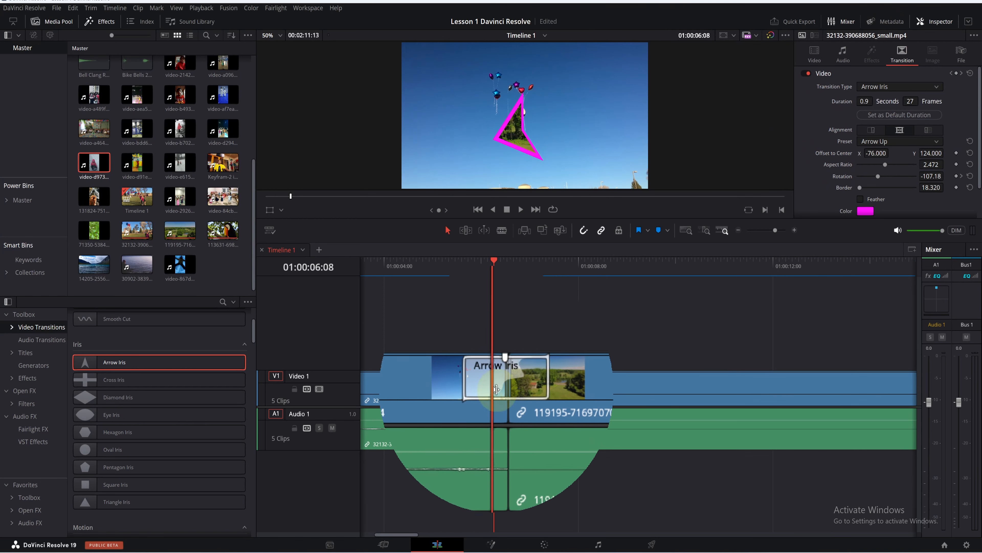
pyautogui.rightClick(510, 389)
pyautogui.click(496, 381)
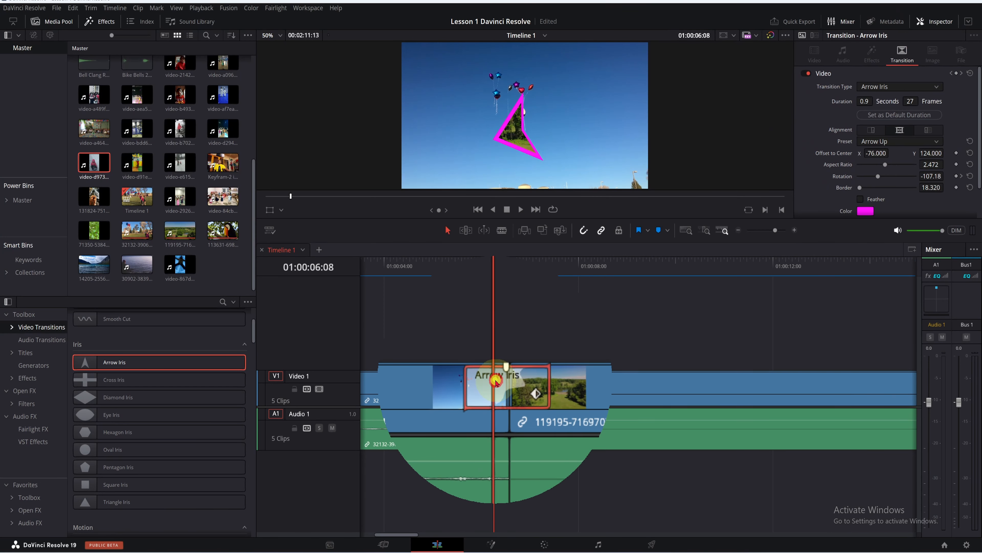
pyautogui.rightClick(510, 383)
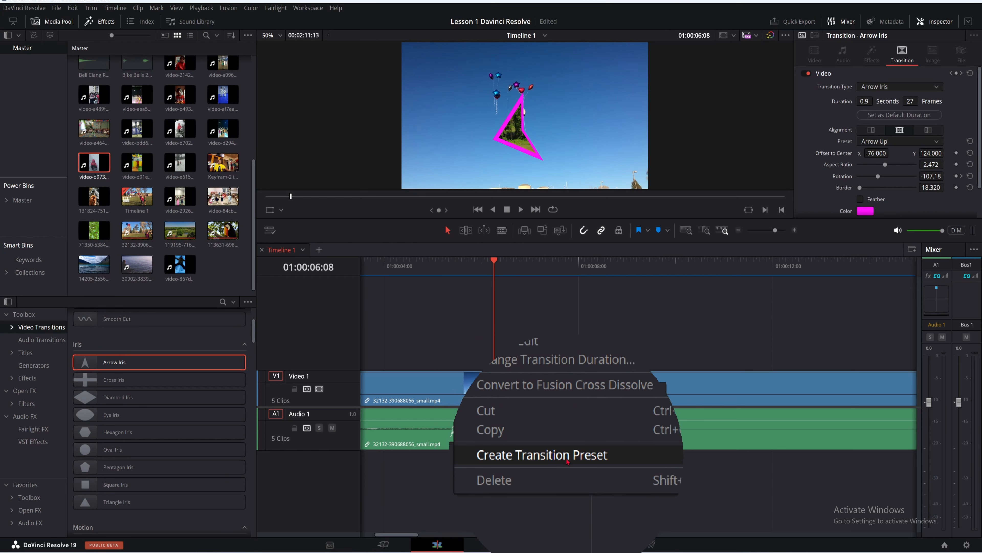
pyautogui.click(559, 459)
pyautogui.write('Arrow Iris Preset Rakesh')
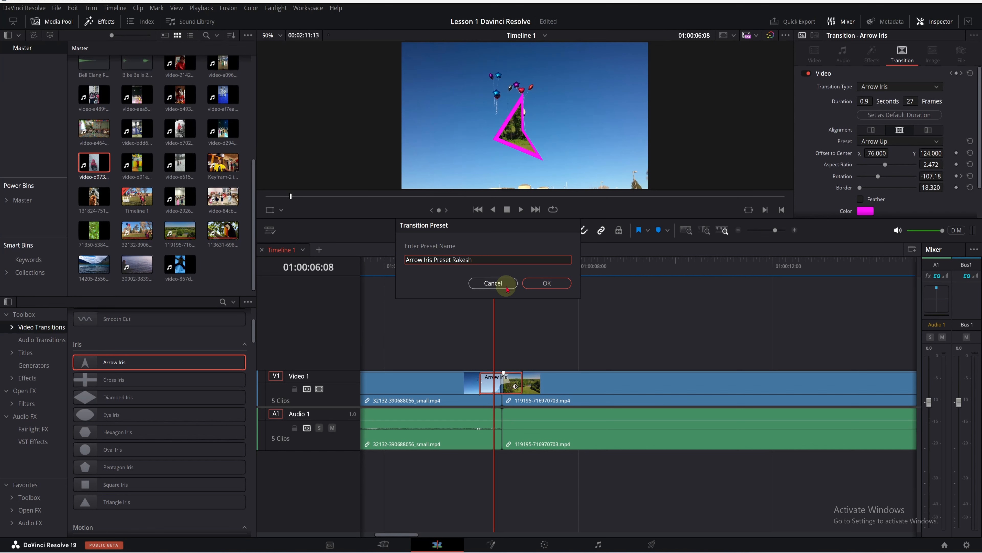
pyautogui.click(547, 283)
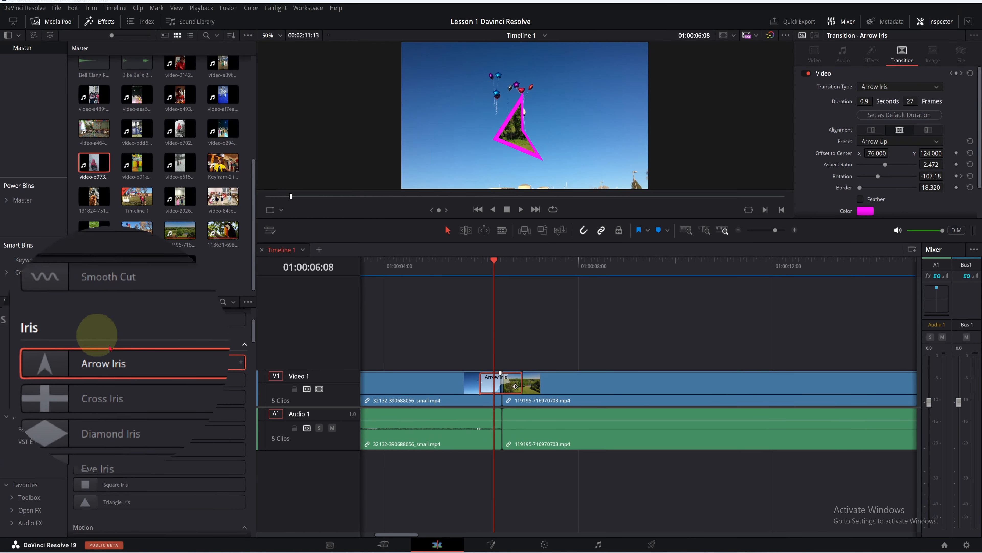
# Locate the saved Arrow Iris preset in the User group of the video transitions.
pyautogui.scroll(3, 116, 343)
pyautogui.moveTo(252, 334); pyautogui.dragTo(250, 485)
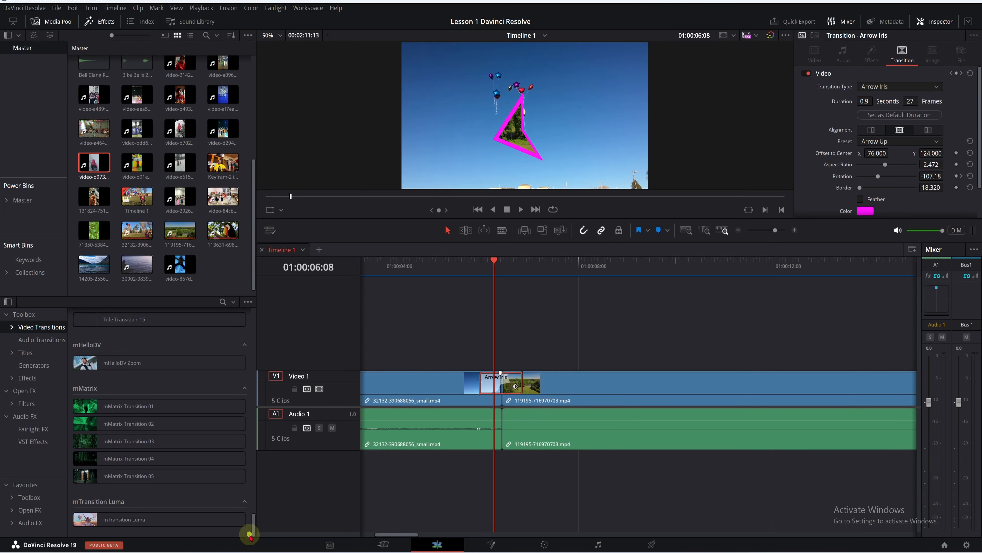
pyautogui.moveTo(252, 393); pyautogui.dragTo(252, 385)
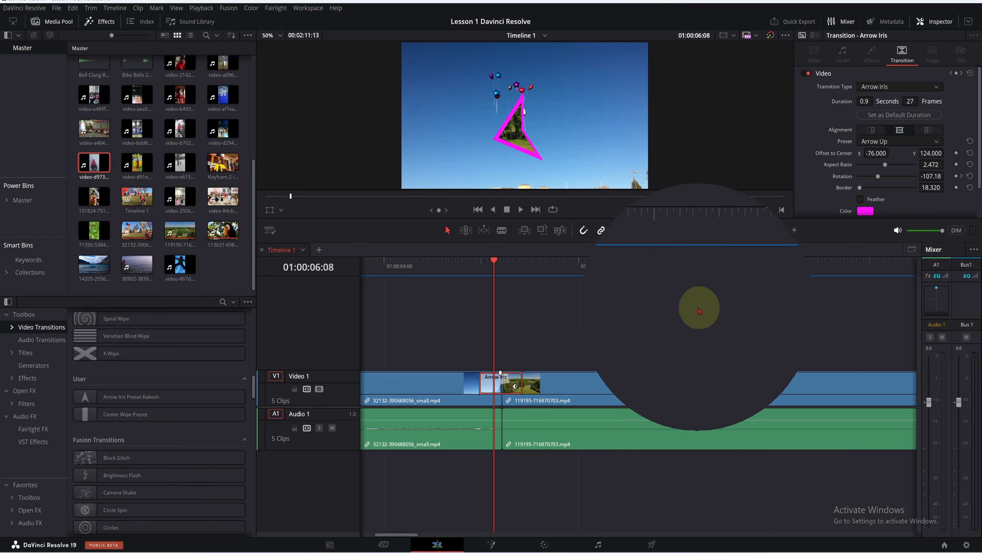
# Delete the Cross Dissolve at the cut between 113631-698820445.mp4 and VID_20221001_132436.mp4.
pyautogui.click(652, 312)
pyautogui.scroll(-6, 651, 312)
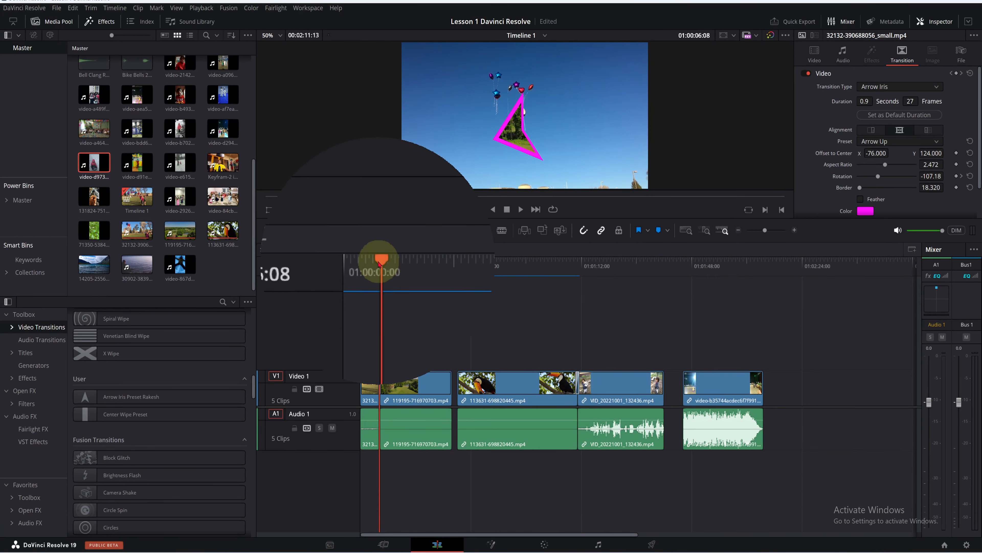
pyautogui.moveTo(384, 264); pyautogui.dragTo(625, 296)
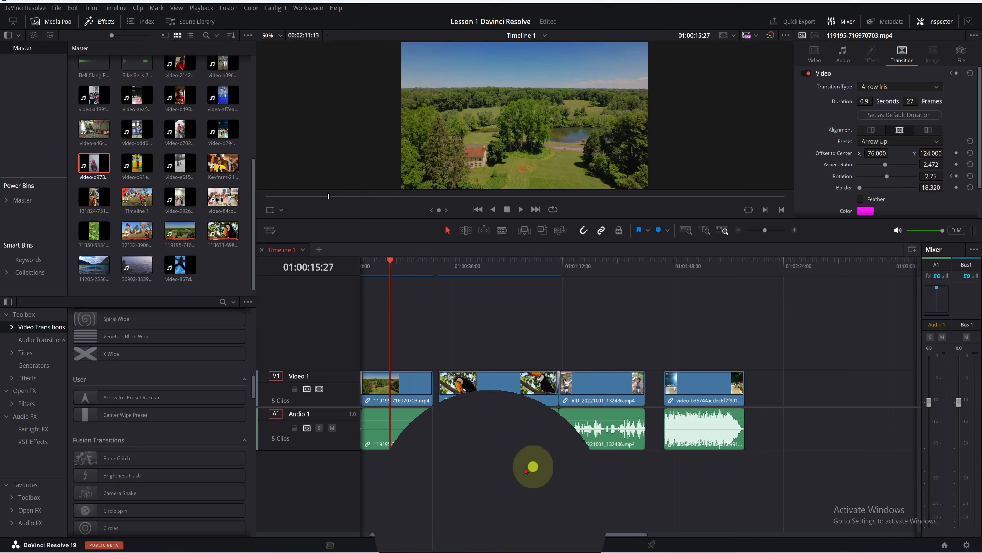
pyautogui.hscroll(-1, 526, 471)
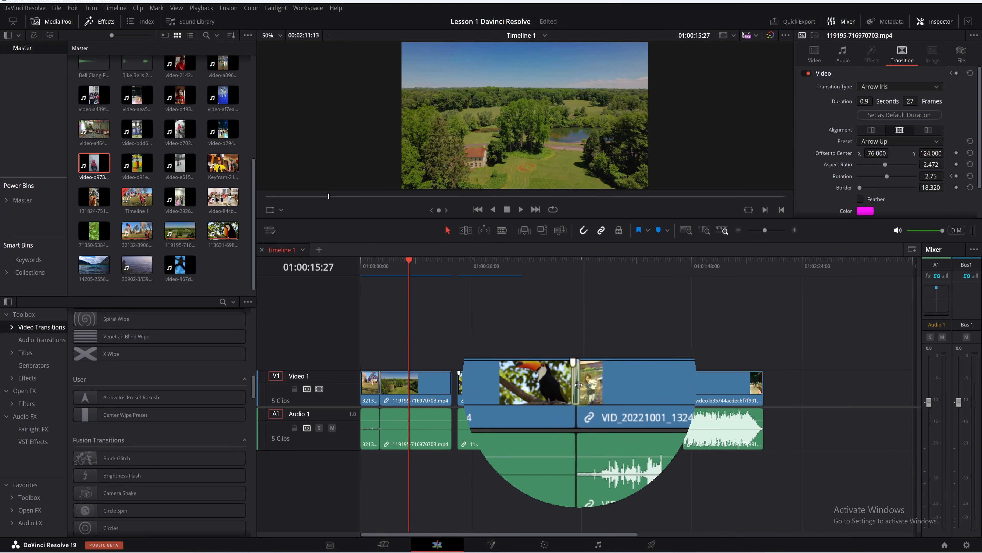
pyautogui.hotkey('ctrl', '=')
pyautogui.hotkey('ctrl', '=')
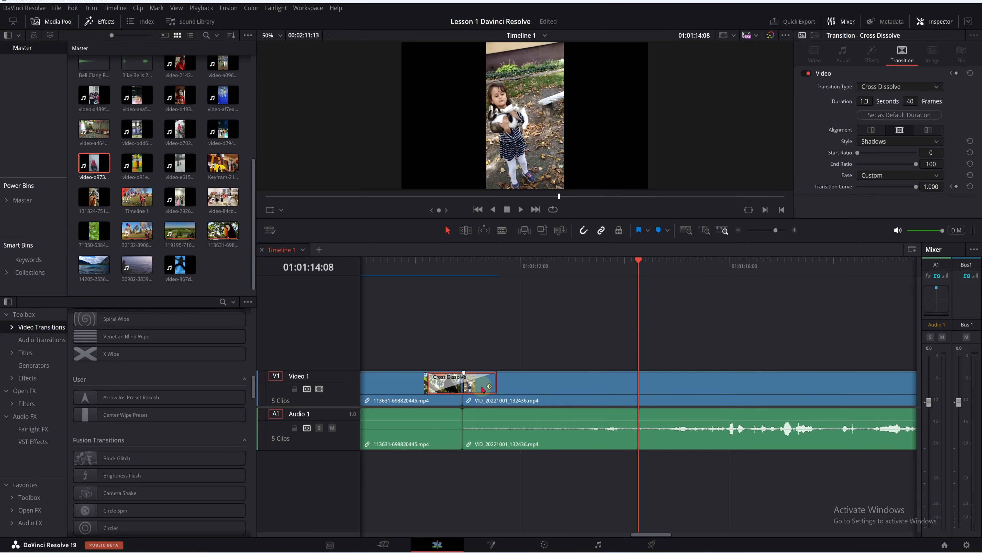
pyautogui.press('Delete')
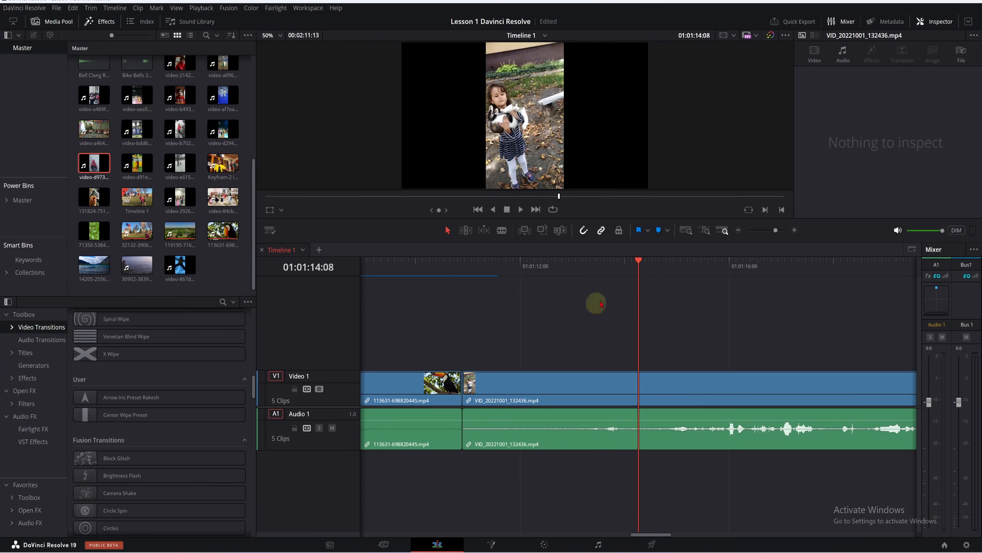
# Apply the saved Arrow Iris user preset at the cut at 01:01:10:27, before VID_20221001_132436.mp4.
pyautogui.moveTo(601, 304); pyautogui.dragTo(506, 326)
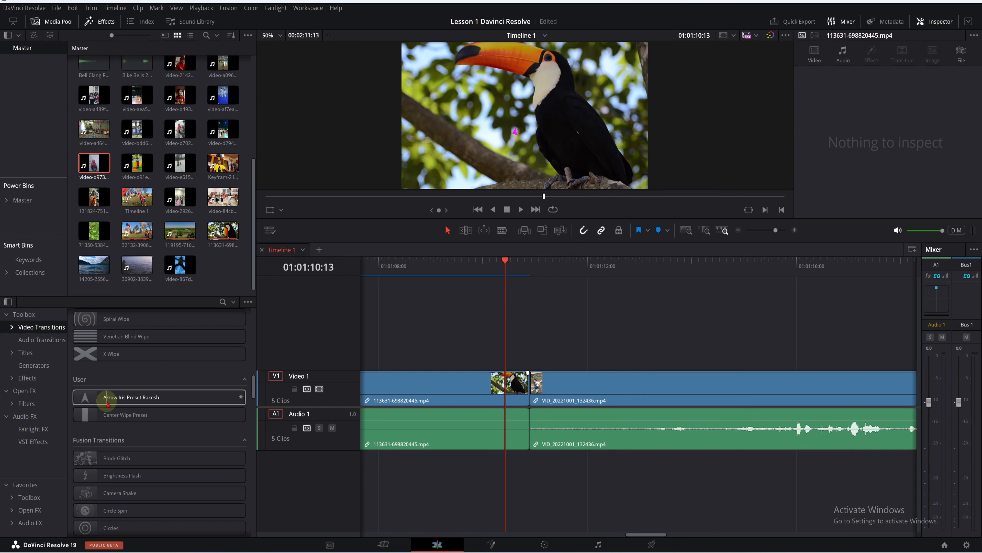
pyautogui.moveTo(508, 268); pyautogui.dragTo(531, 283)
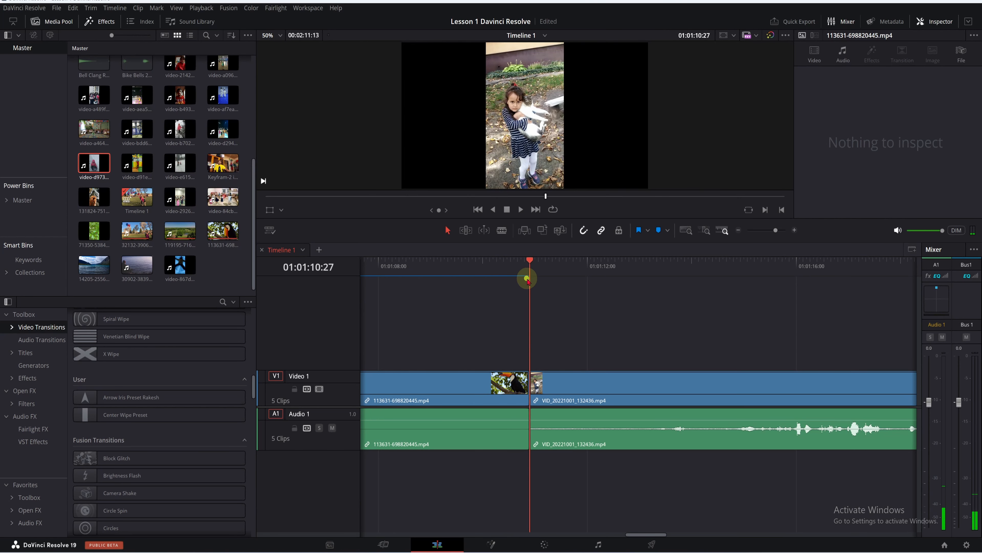
pyautogui.doubleClick(111, 398)
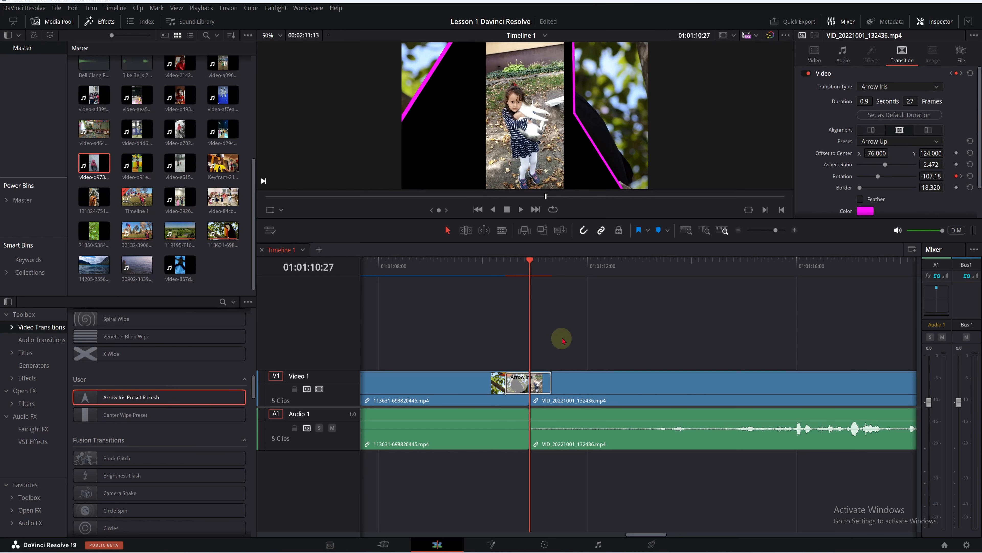
# Play through the applied Arrow Iris preset twice from just before its start.
pyautogui.moveTo(531, 267); pyautogui.dragTo(496, 276)
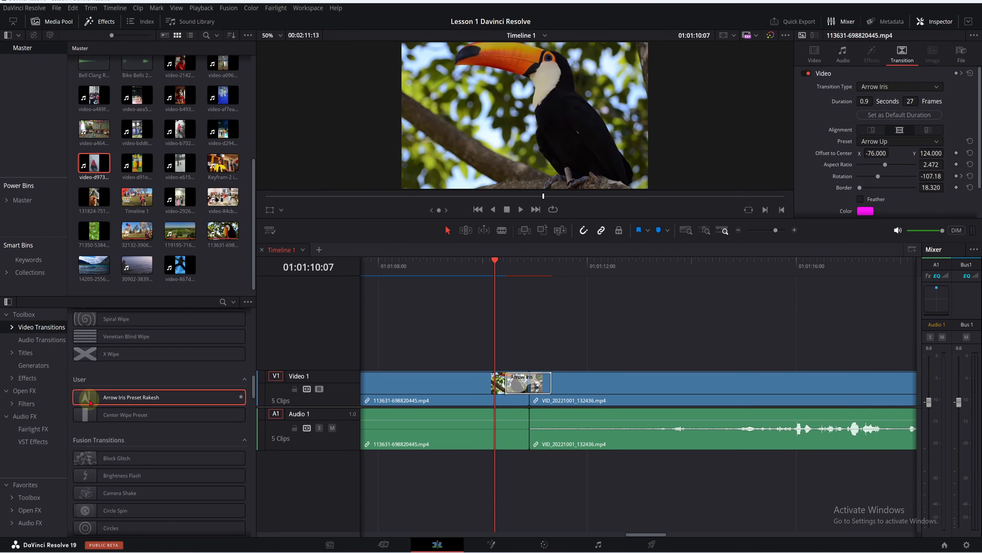
pyautogui.moveTo(495, 267); pyautogui.dragTo(494, 295)
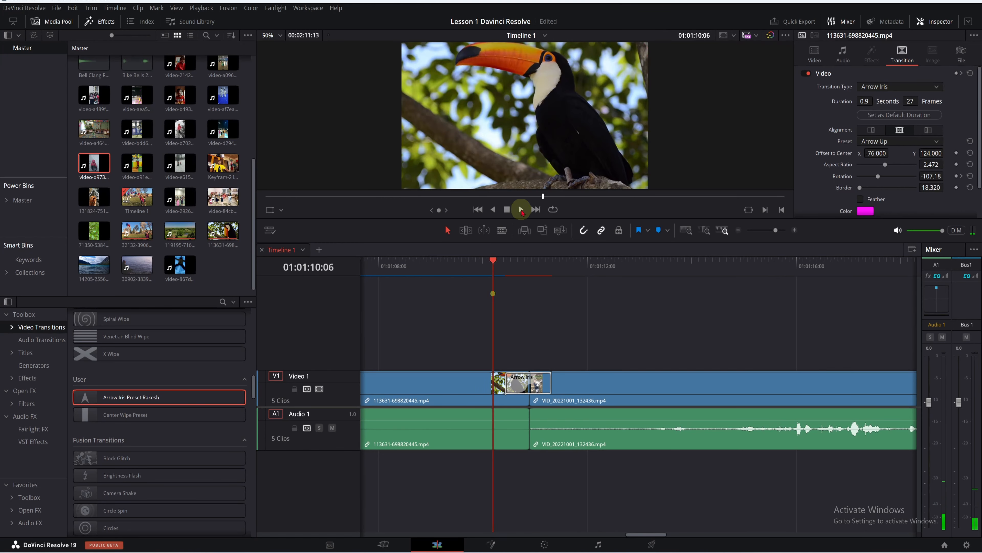
pyautogui.click(521, 209)
pyautogui.click(568, 253)
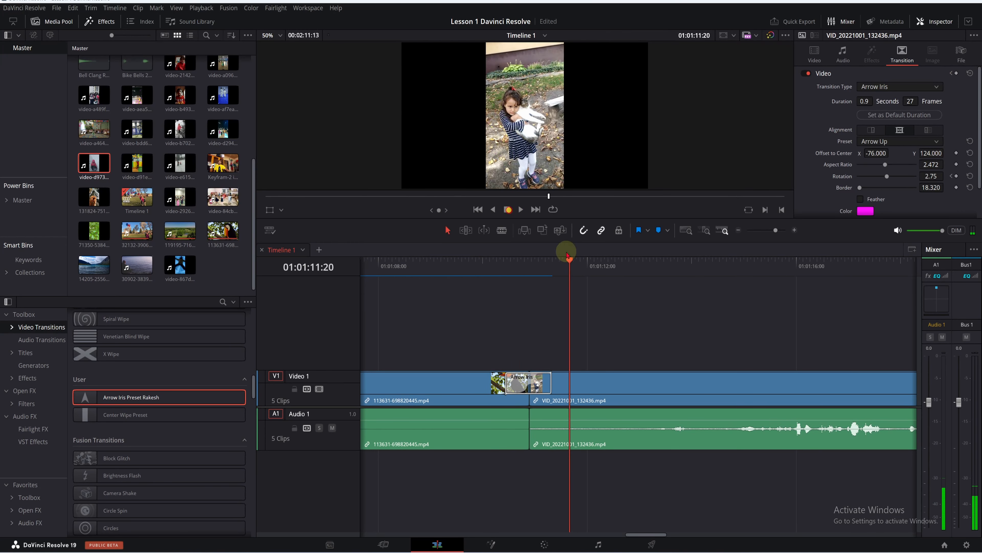
pyautogui.moveTo(567, 254); pyautogui.dragTo(499, 267)
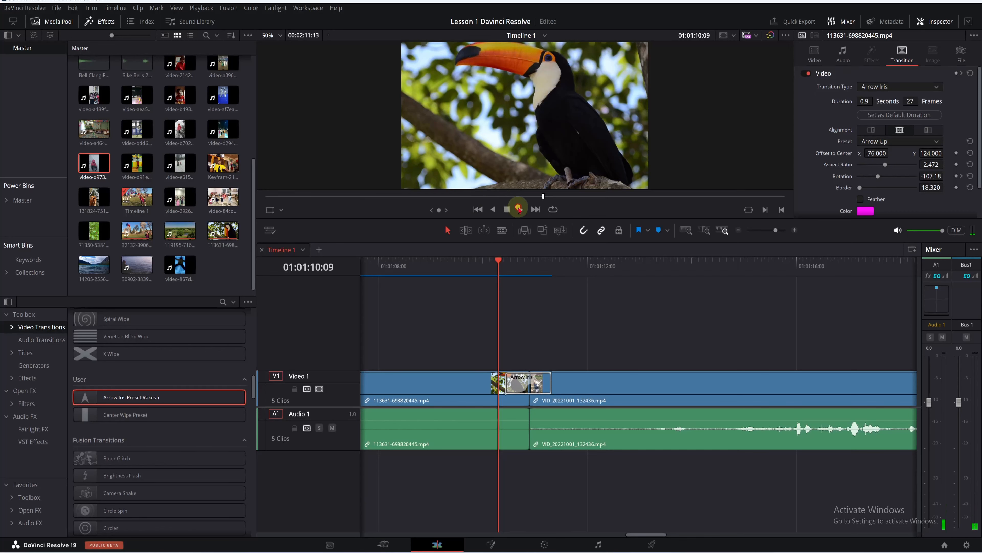
pyautogui.click(518, 209)
# Set the applied Arrow Iris's border to 3.660 and, at 01:01:10:23, its aspect ratio to 2.765.
pyautogui.moveTo(551, 282); pyautogui.dragTo(517, 285)
pyautogui.click(525, 384)
pyautogui.scroll(-2, 913, 202)
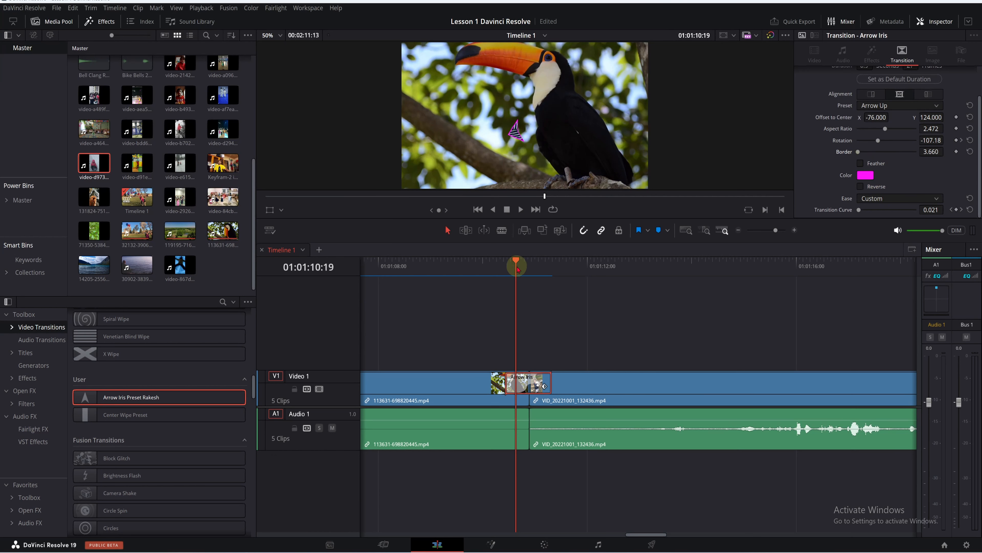
pyautogui.moveTo(518, 268); pyautogui.dragTo(522, 268)
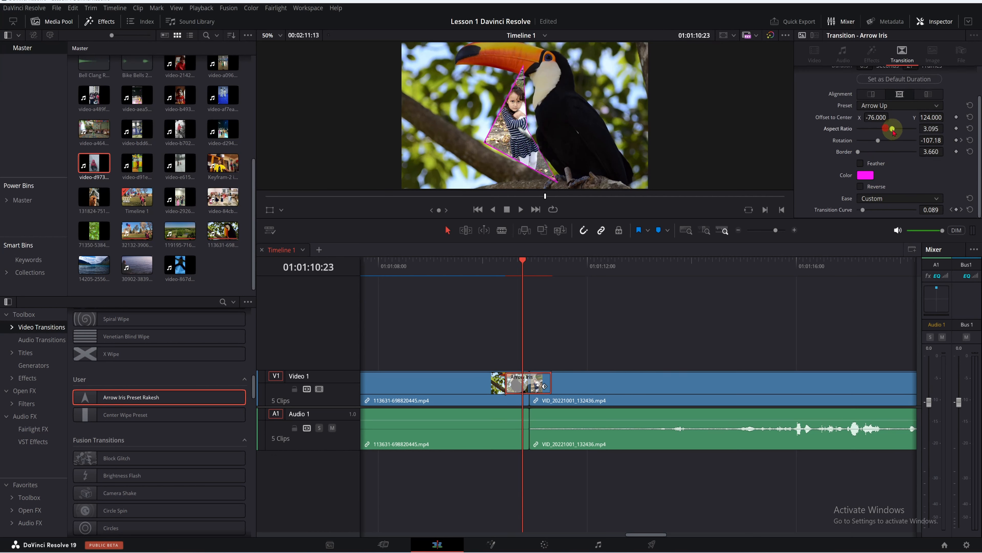
pyautogui.moveTo(894, 133); pyautogui.dragTo(882, 132)
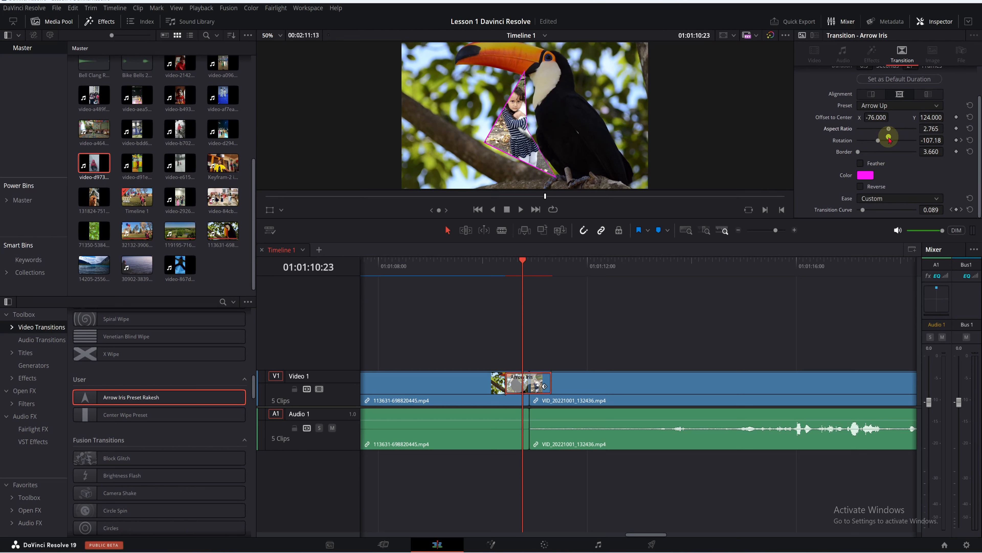
# Set the applied Arrow Iris's rotation to -2.75, vertical offset to 145, border to 7.330 and transition curve to 0.420 at 01:01:10:23.
pyautogui.moveTo(878, 141); pyautogui.dragTo(886, 147)
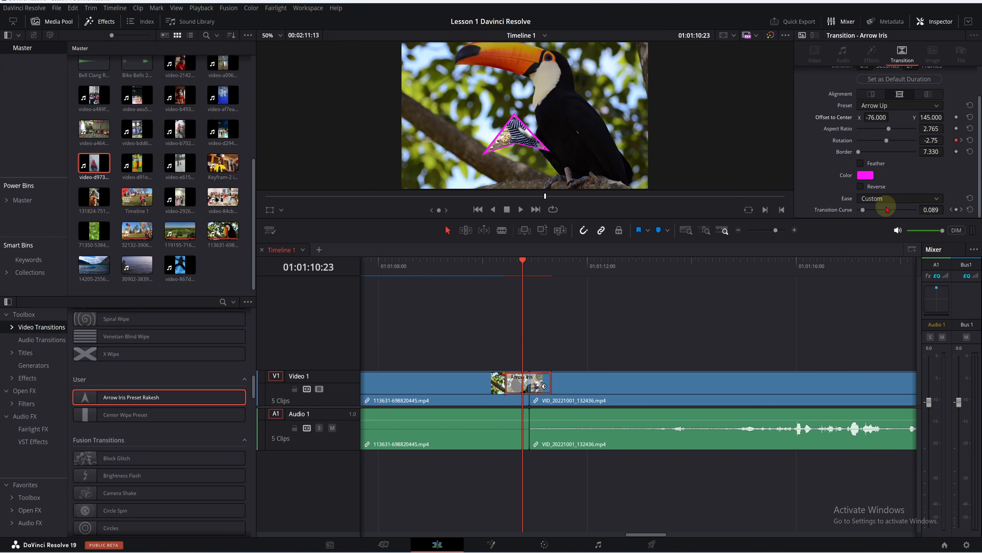
pyautogui.moveTo(863, 211); pyautogui.dragTo(883, 220)
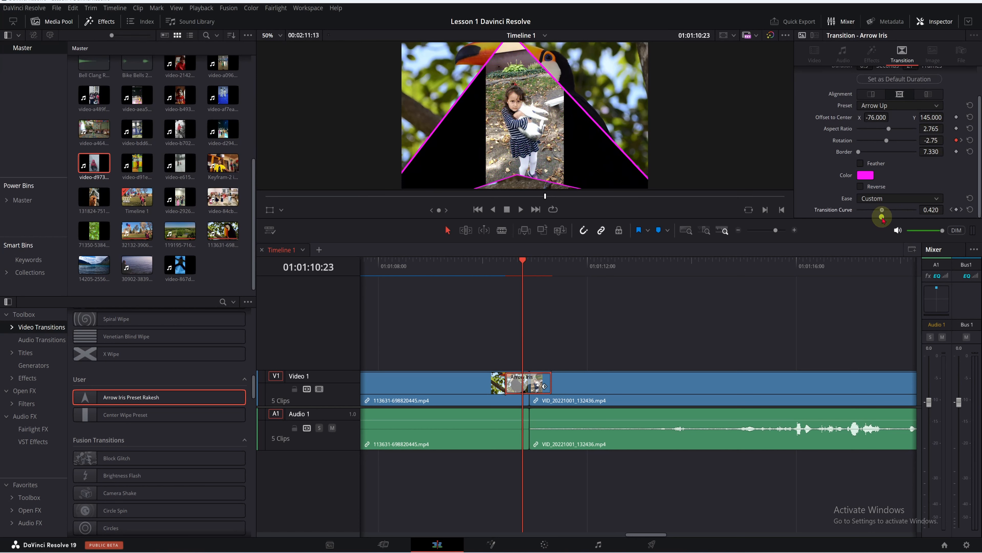
# Play through the edited Arrow Iris from before its start, and return the playhead to the first Arrow Iris at 01:00:06:13.
pyautogui.moveTo(529, 262); pyautogui.dragTo(488, 274)
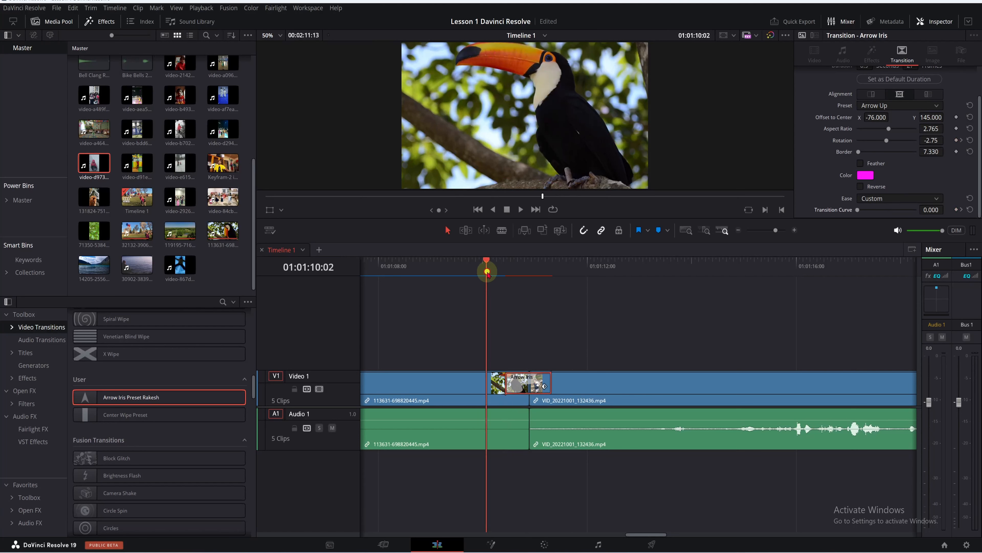
pyautogui.press('space')
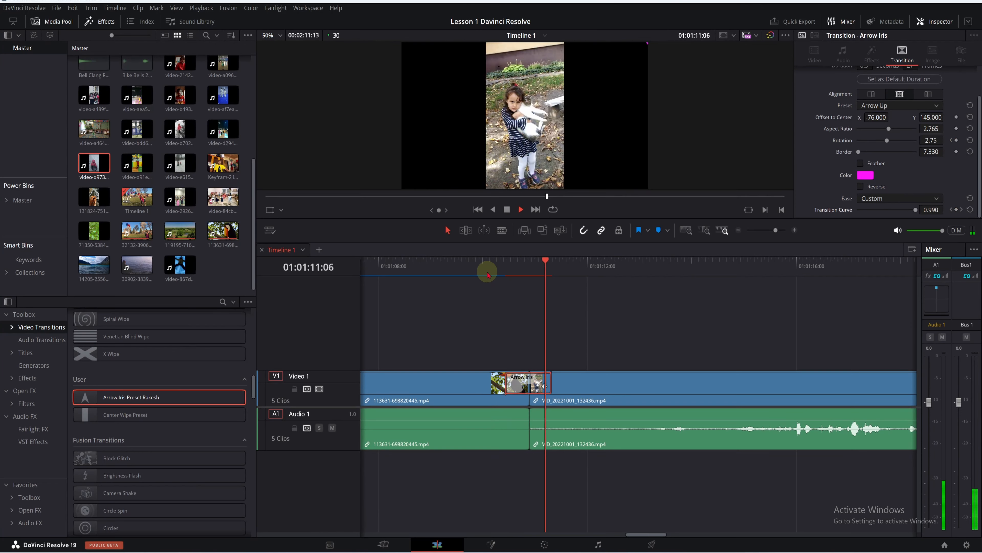
pyautogui.click(502, 211)
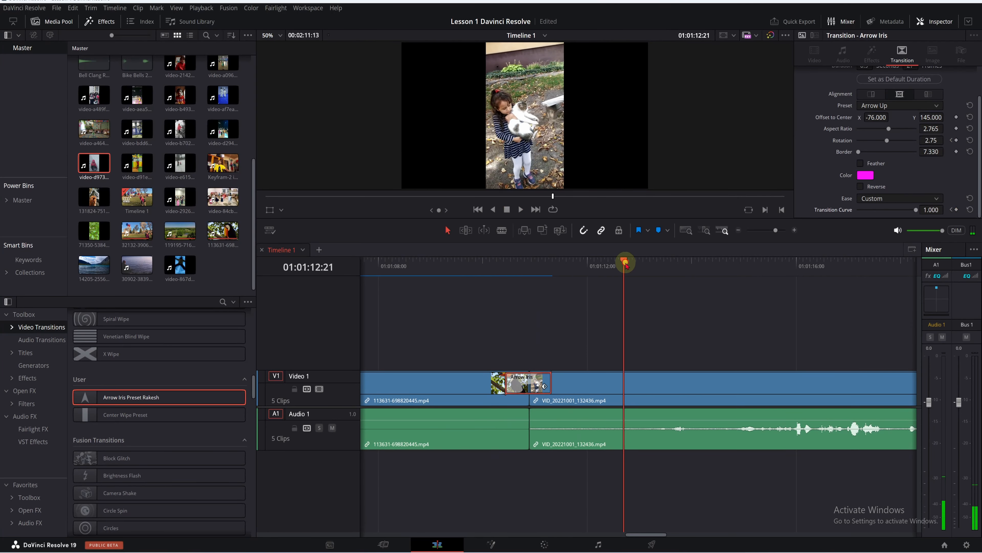
pyautogui.moveTo(625, 263); pyautogui.dragTo(403, 285)
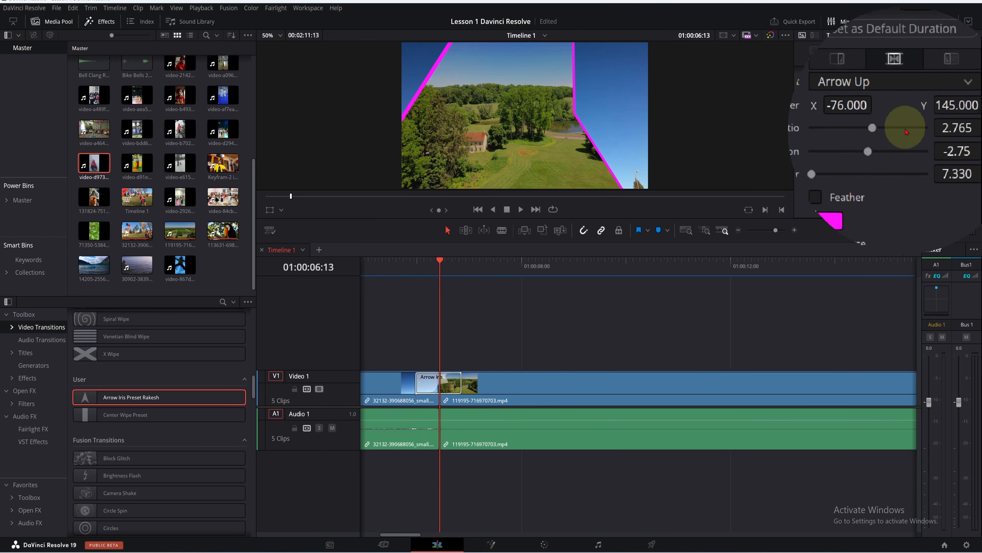
# Change the transition type of the still-selected Arrow Iris with the 7.330 border to Eye Iris.
pyautogui.scroll(2, 905, 129)
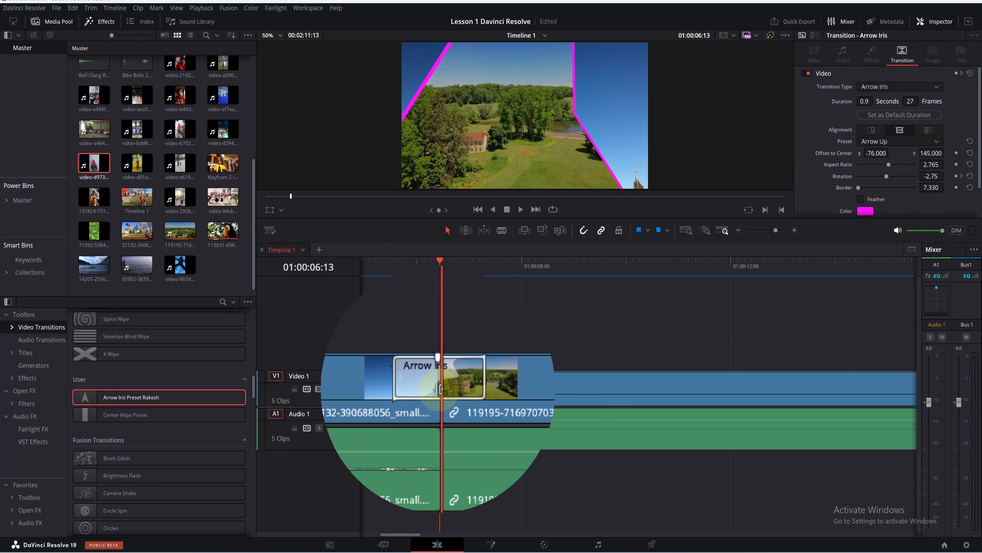
pyautogui.click(926, 92)
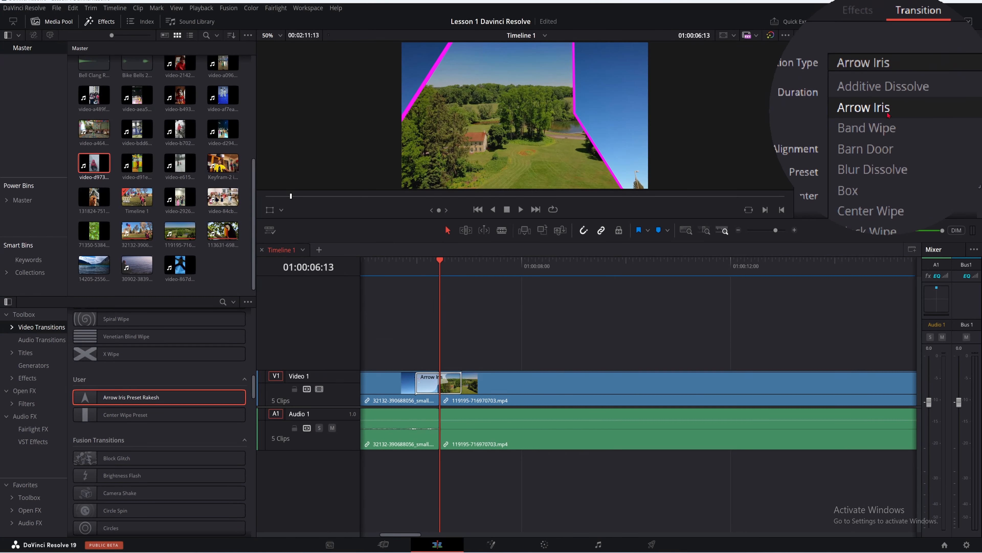
pyautogui.scroll(-4, 885, 128)
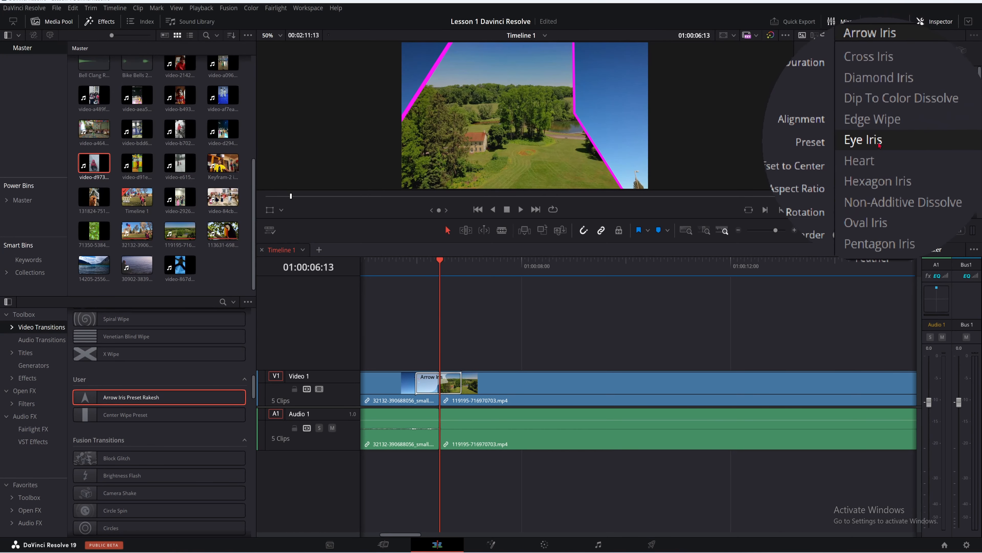
pyautogui.click(865, 142)
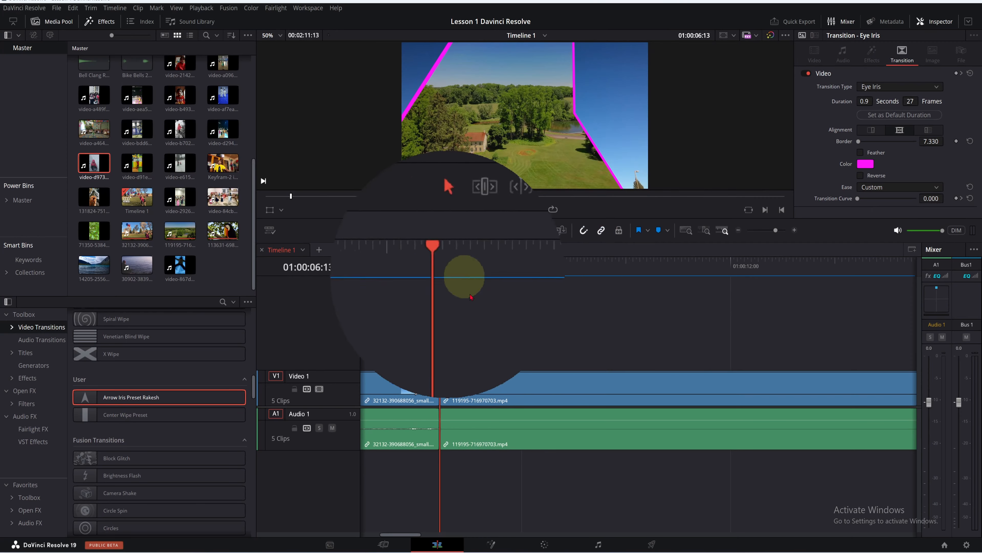
# Select the first Arrow Iris, at the cut near 01:00:06:13, and change its transition type to Eye Iris.
pyautogui.click(433, 387)
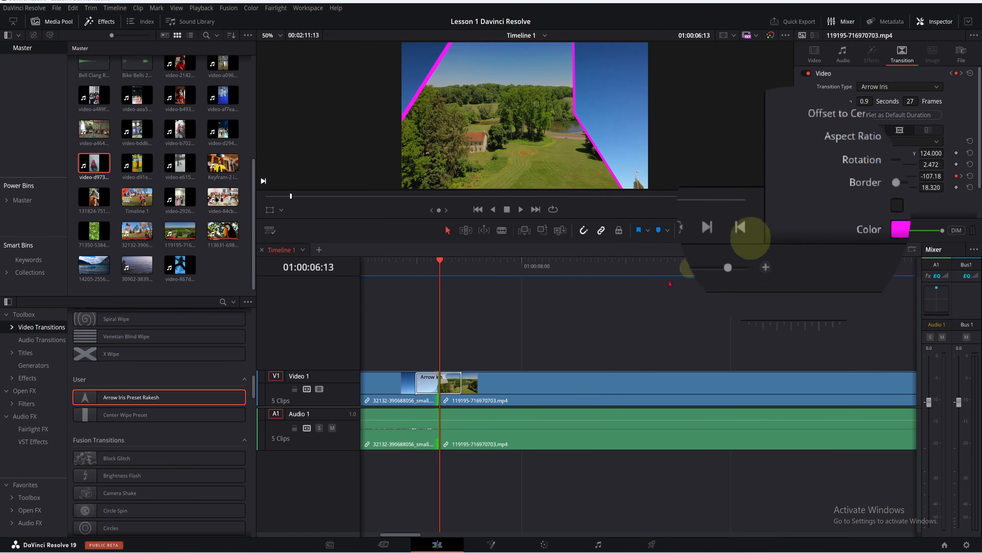
pyautogui.click(419, 384)
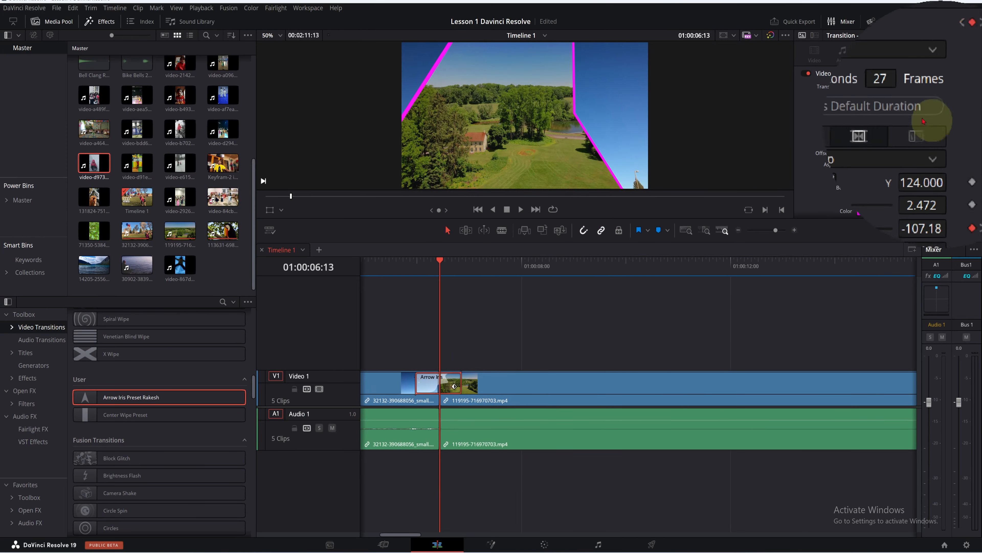
pyautogui.click(889, 94)
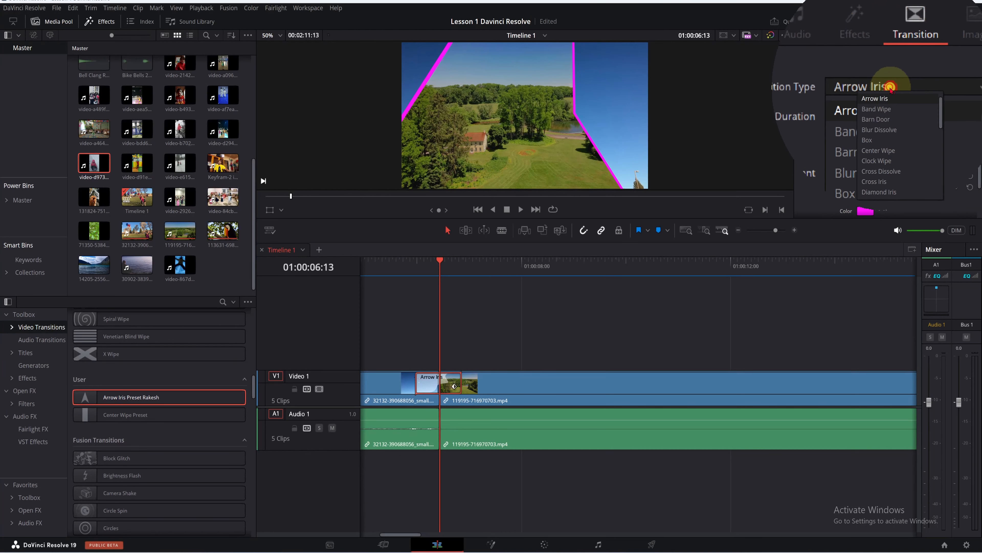
pyautogui.scroll(-3, 883, 189)
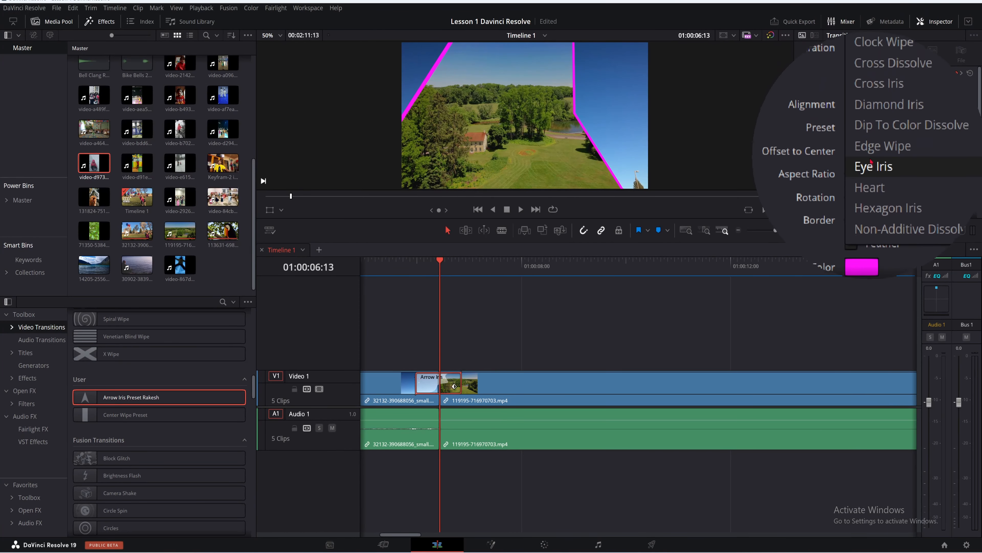
pyautogui.click(870, 162)
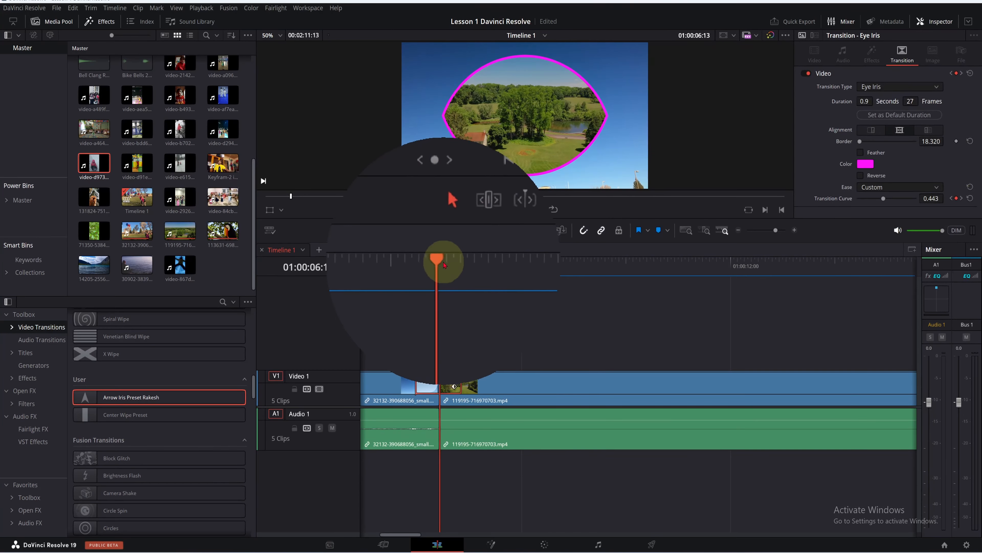
# Play through the first Eye Iris from 01:00:05:24, and return the playhead to that point before the transition.
pyautogui.moveTo(453, 269); pyautogui.dragTo(408, 269)
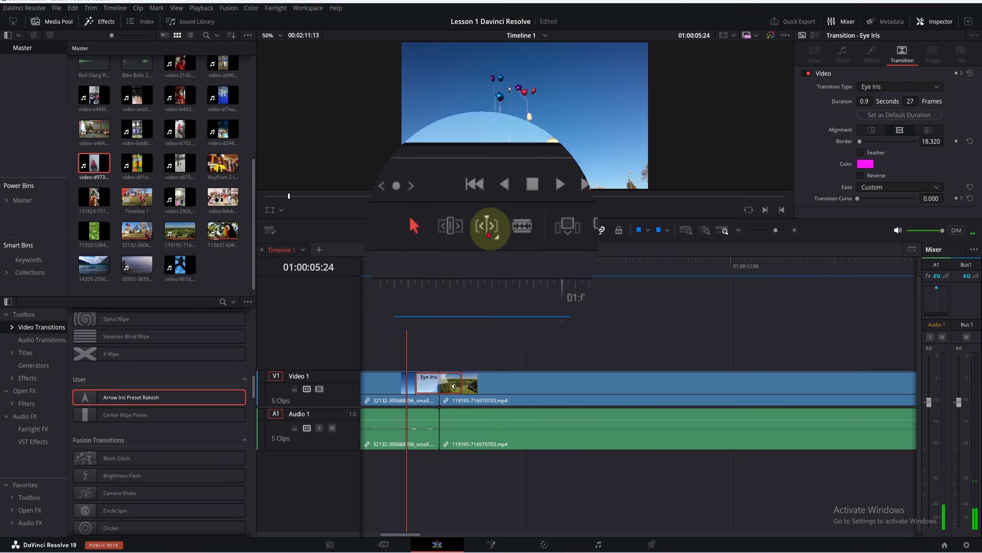
pyautogui.click(523, 211)
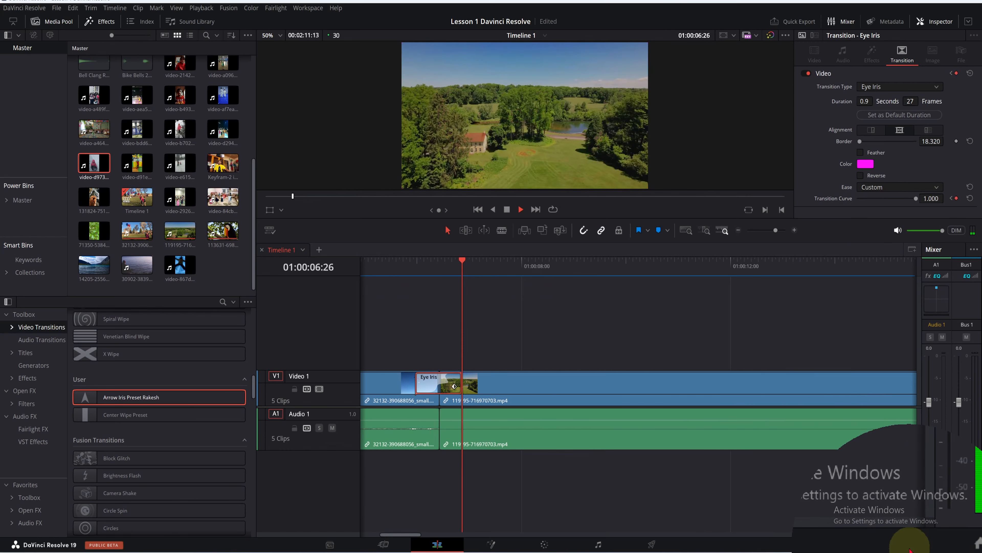
pyautogui.click(508, 211)
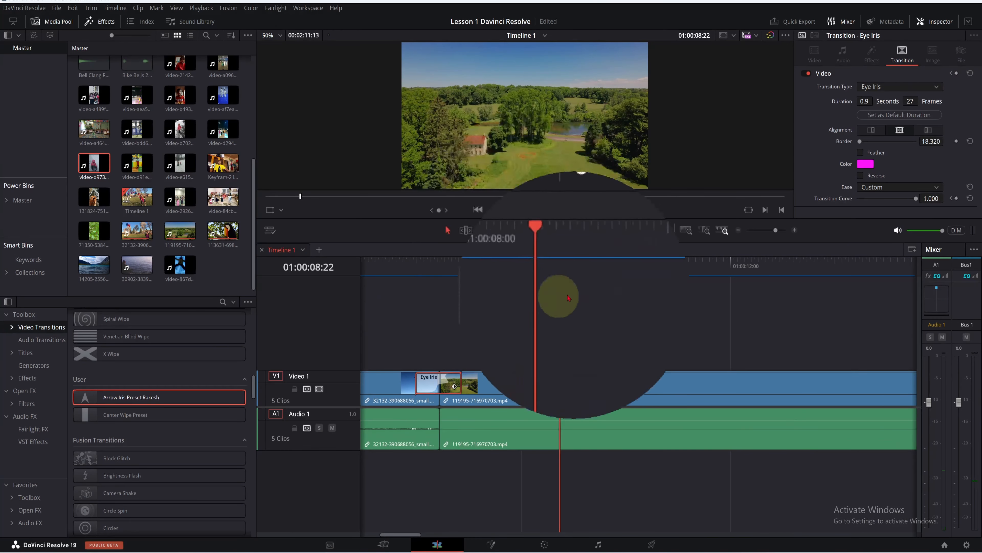
pyautogui.moveTo(560, 267); pyautogui.dragTo(417, 270)
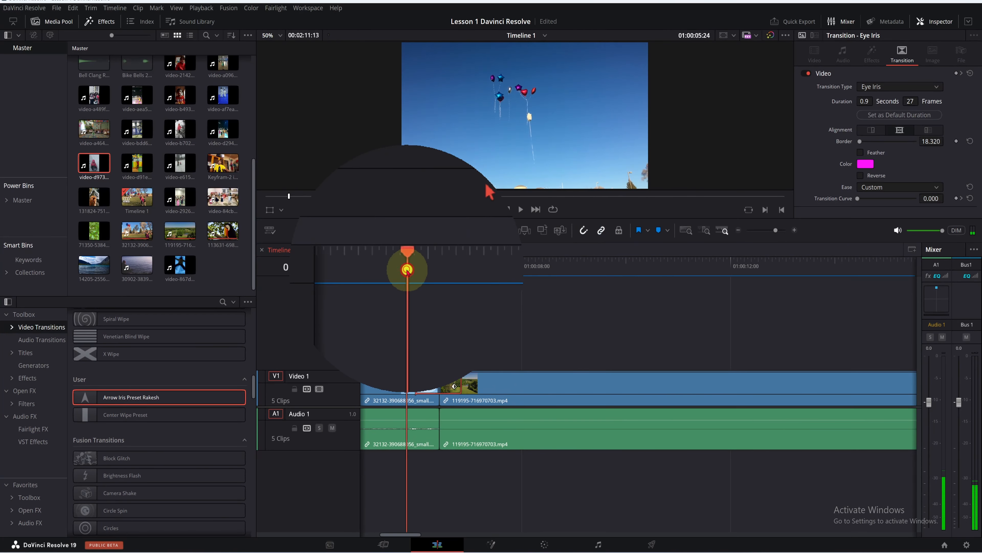